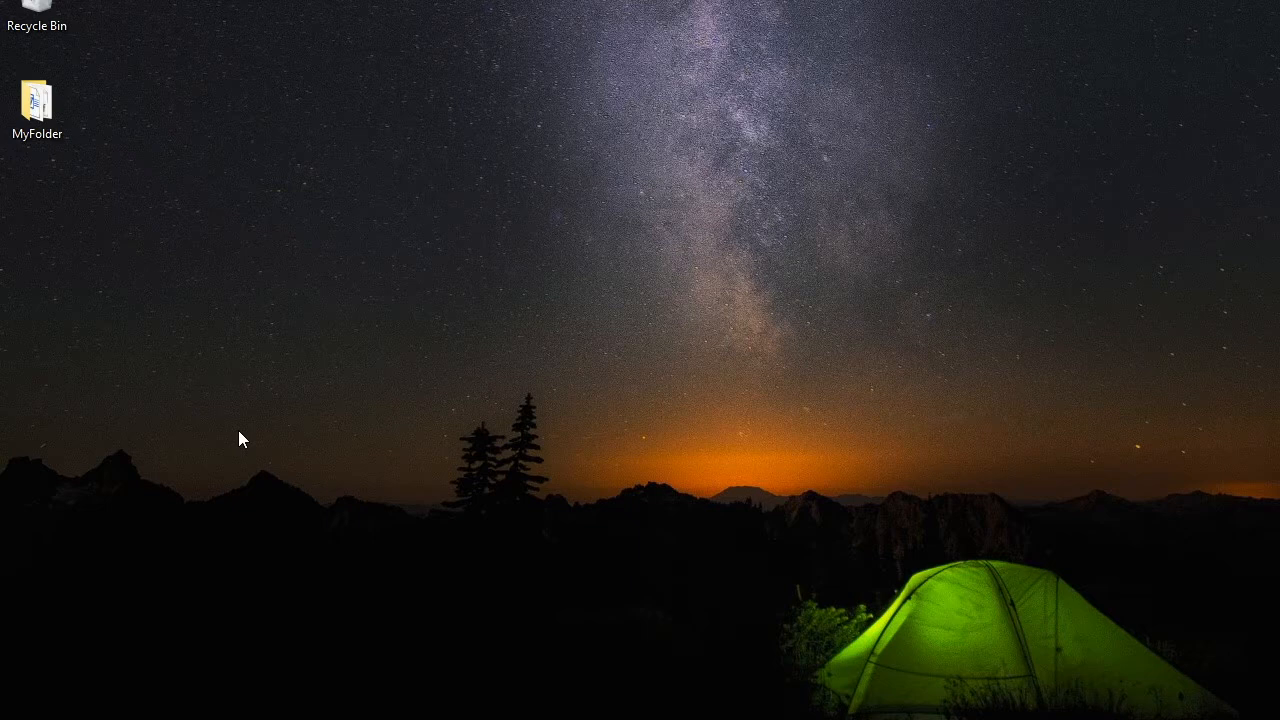
- Launch SQL Server 2014 Management Studio from Start and connect to the local server
{"action": "key", "text": "super"}
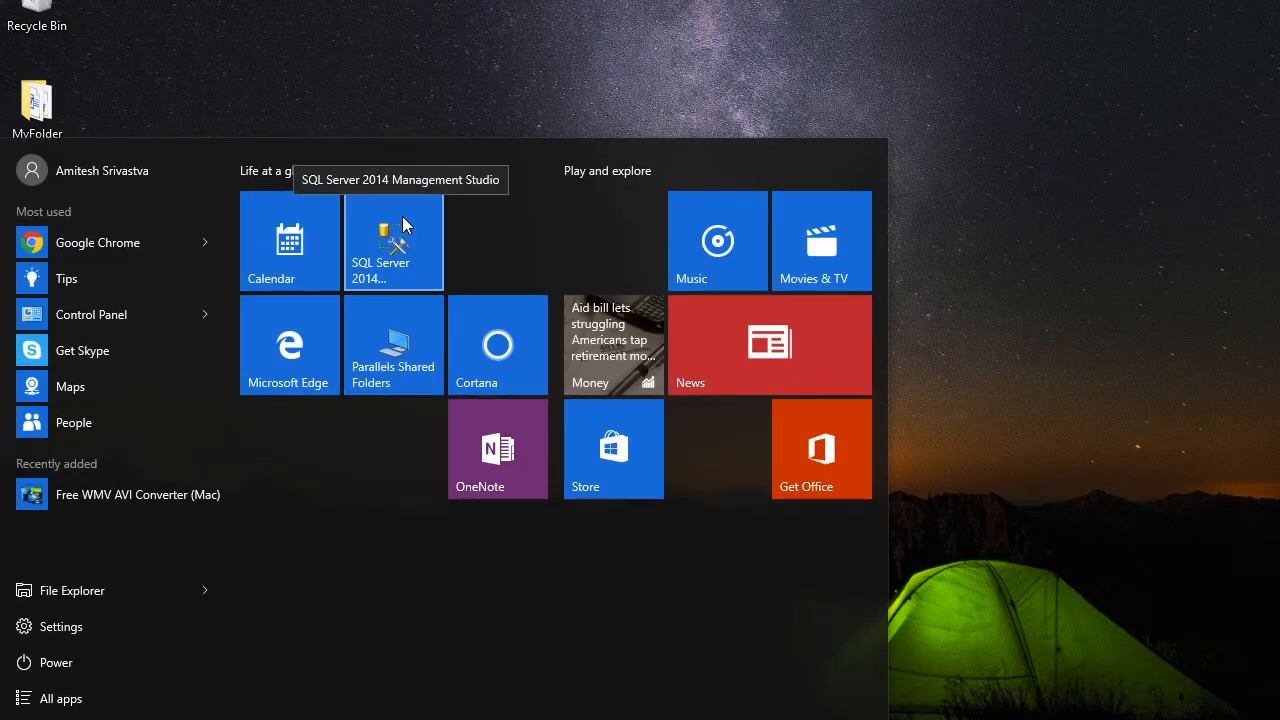
{"action": "left_click", "coordinate": [403, 224]}
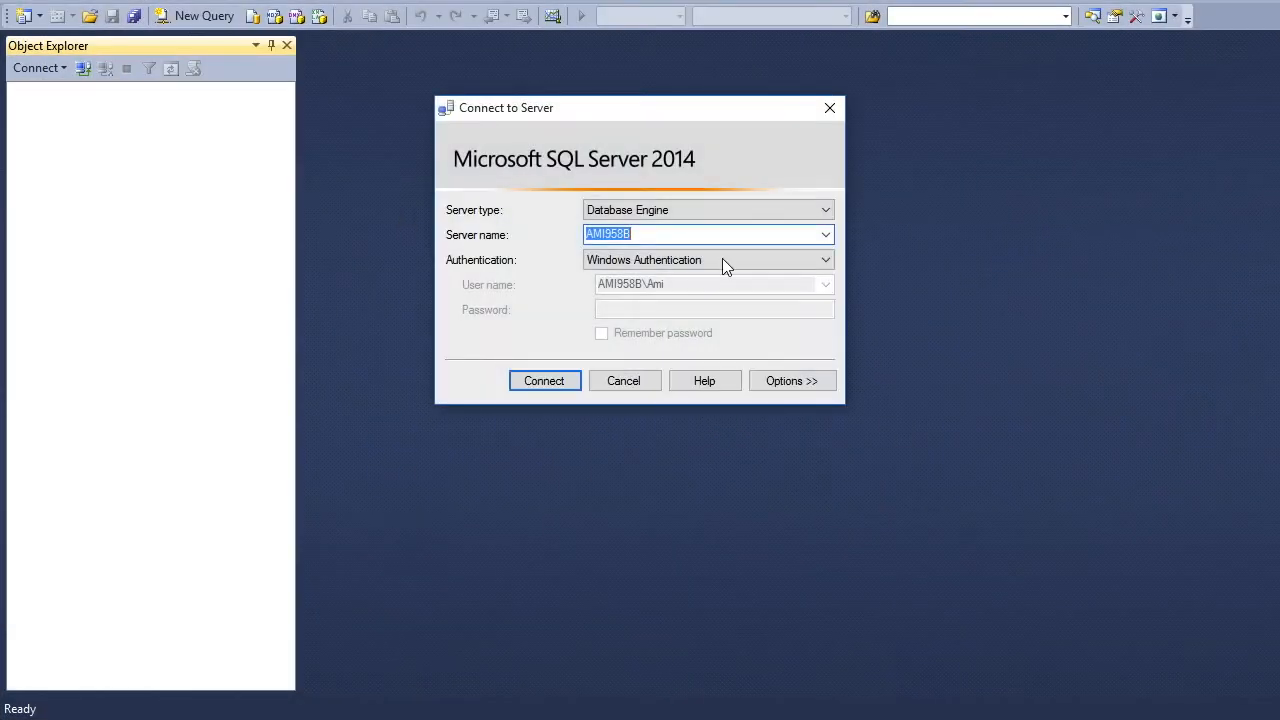
{"action": "left_click", "coordinate": [548, 381]}
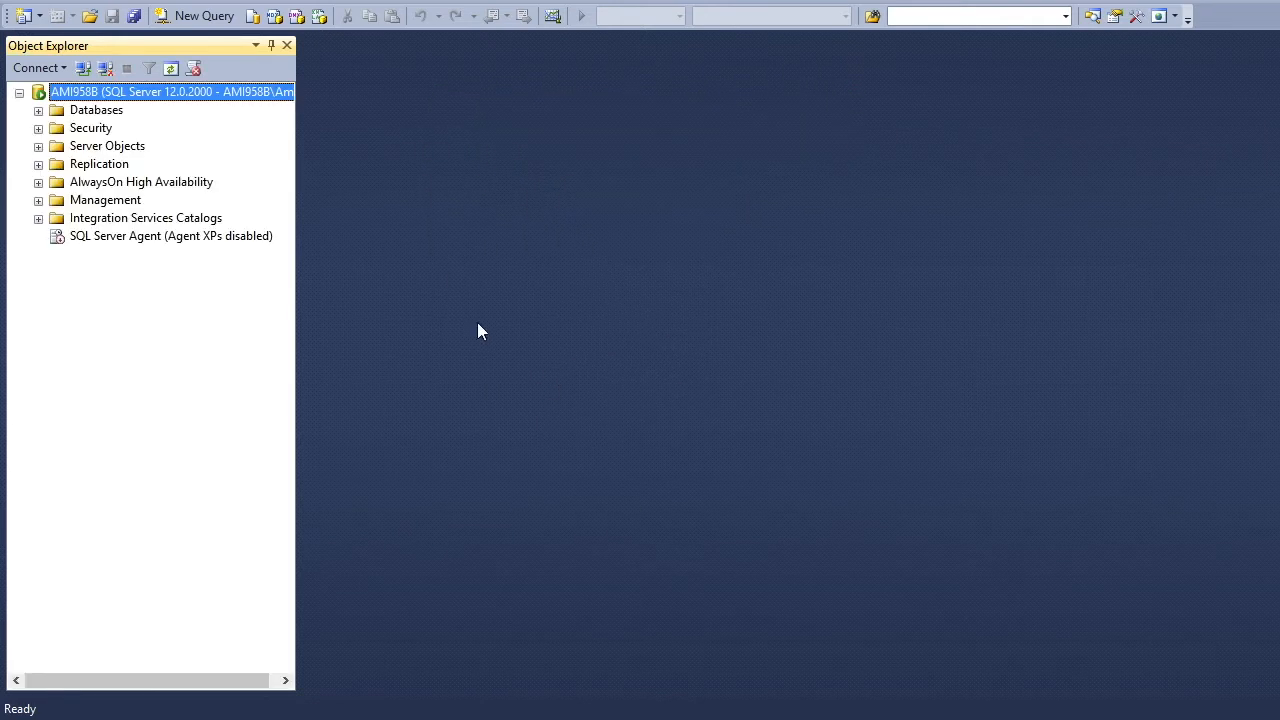
- Start a blank query editor and select the server's Databases folder
{"action": "left_click", "coordinate": [183, 22]}
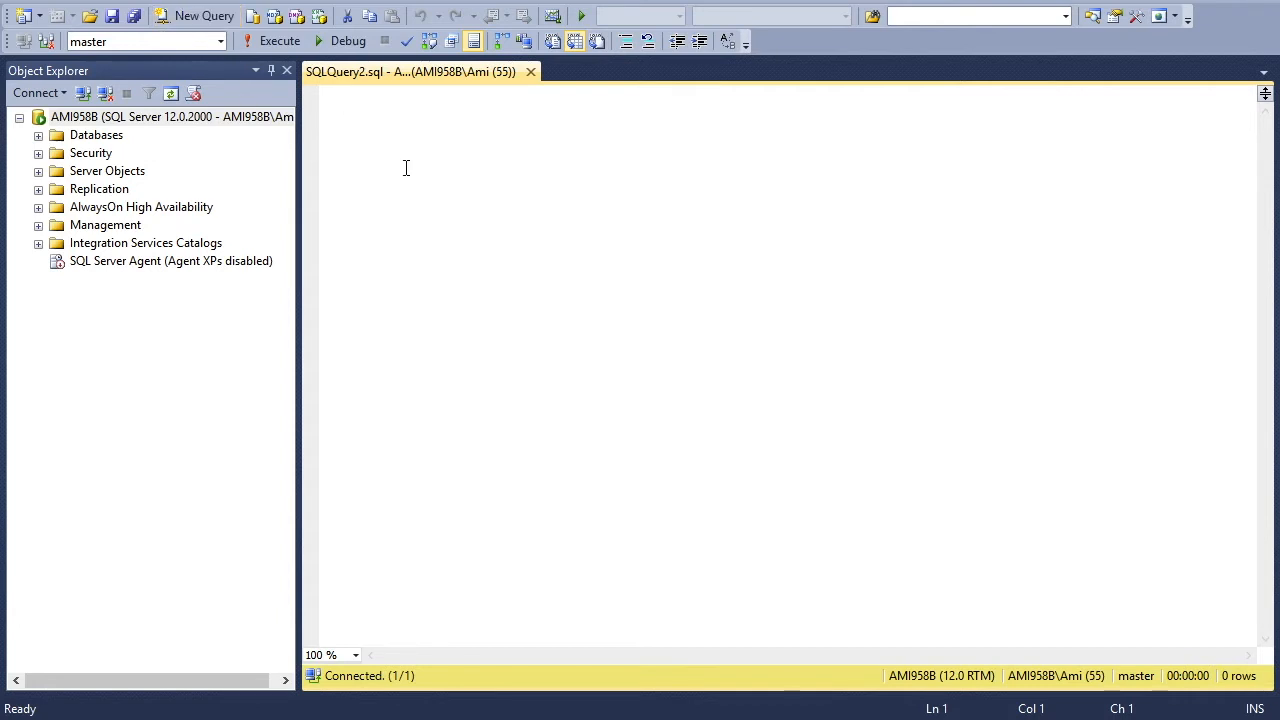
{"action": "left_click", "coordinate": [96, 135]}
{"action": "left_click", "coordinate": [515, 252]}
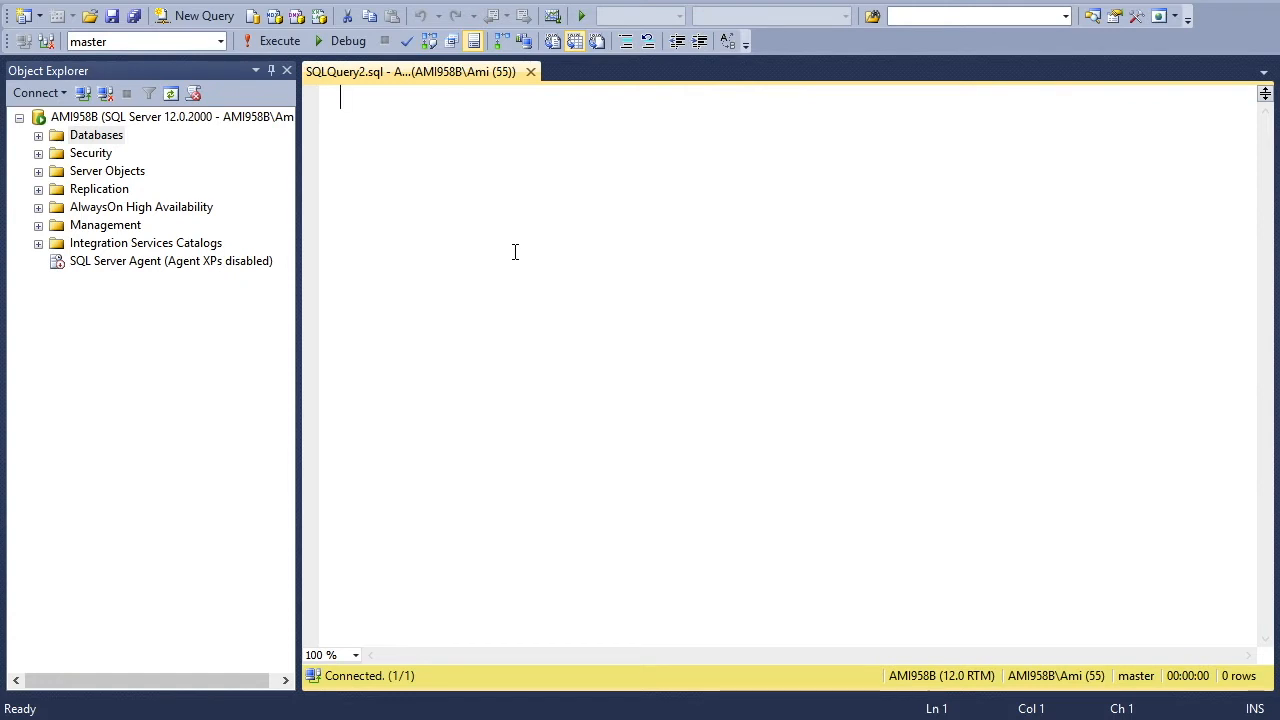
{"action": "type", "text": "create "}
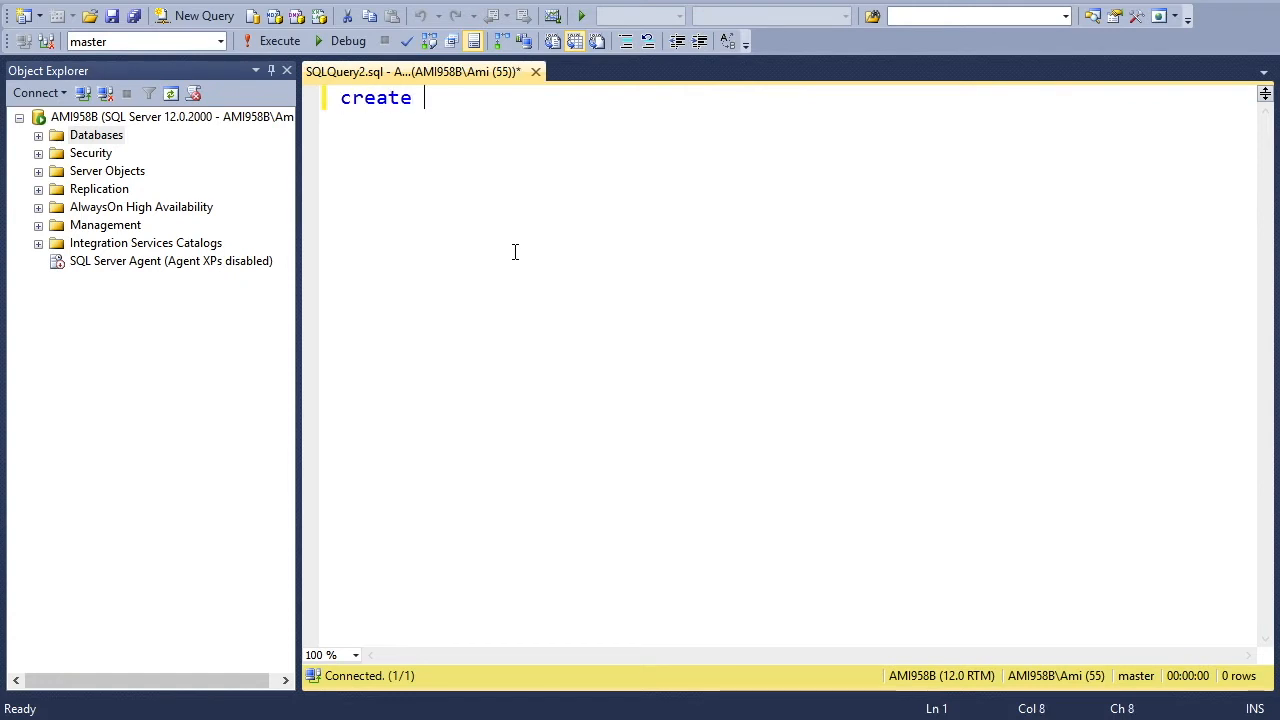
{"action": "type", "text": "table "}
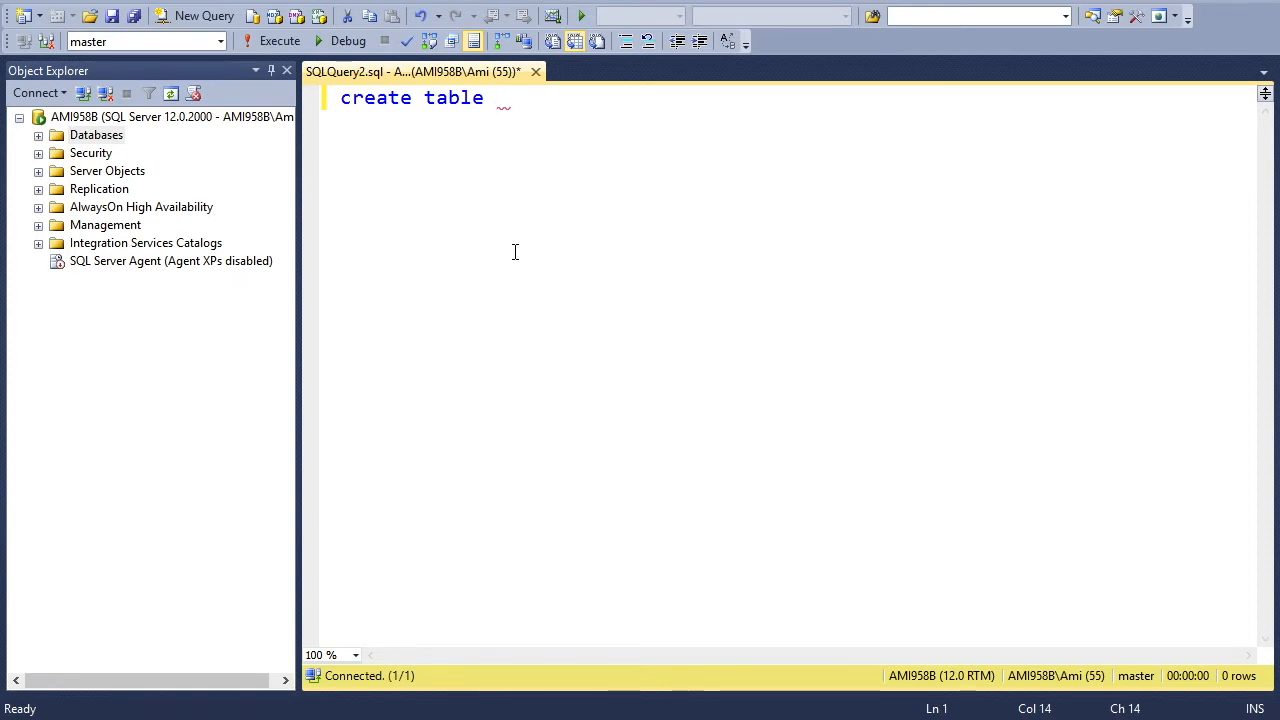
{"action": "type", "text": "S"}
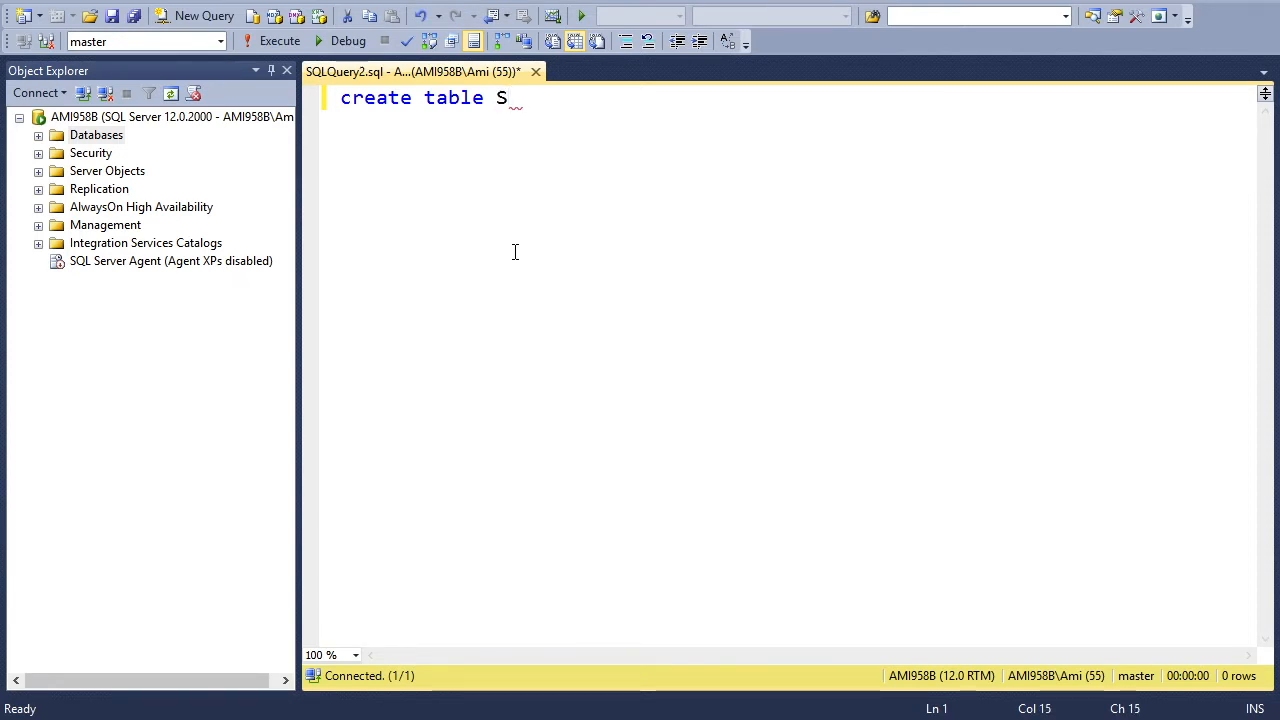
{"action": "type", "text": "tudent"}
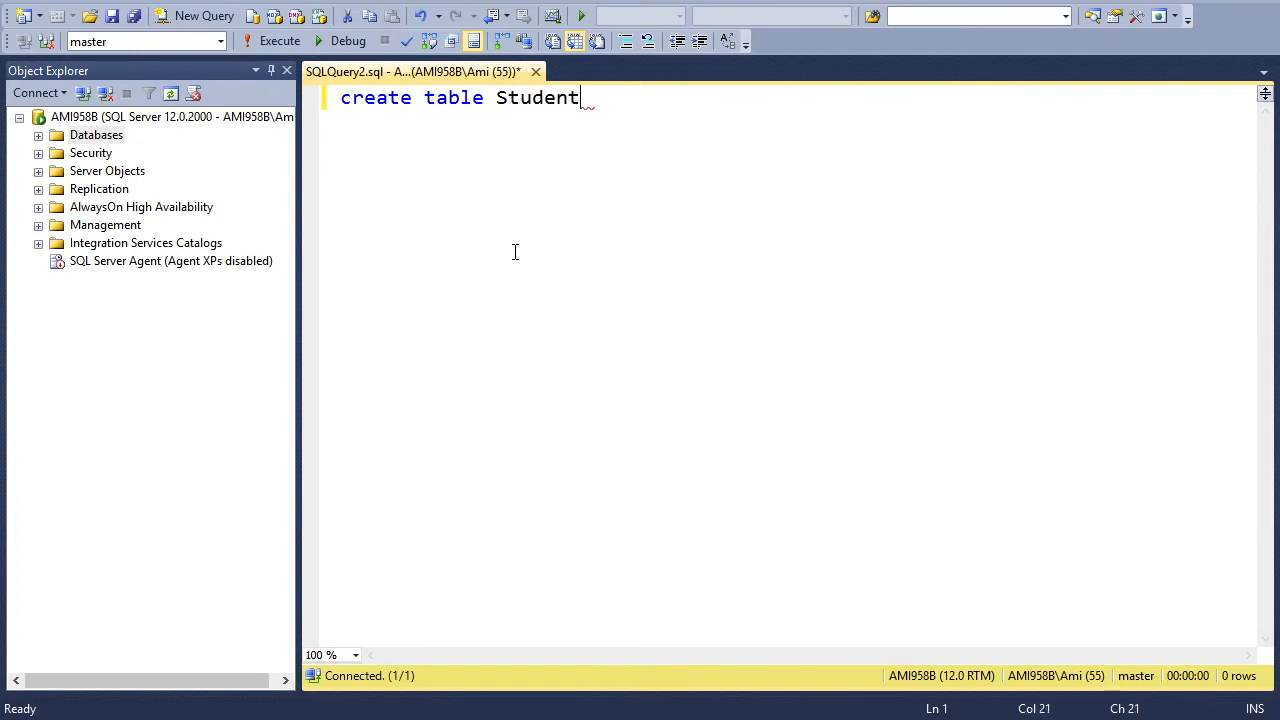
- Write 'create table Student(' with RollNumber INT and Name VARCHAR(25) column lines
{"action": "type", "text": "("}
{"action": "key", "text": "Return"}
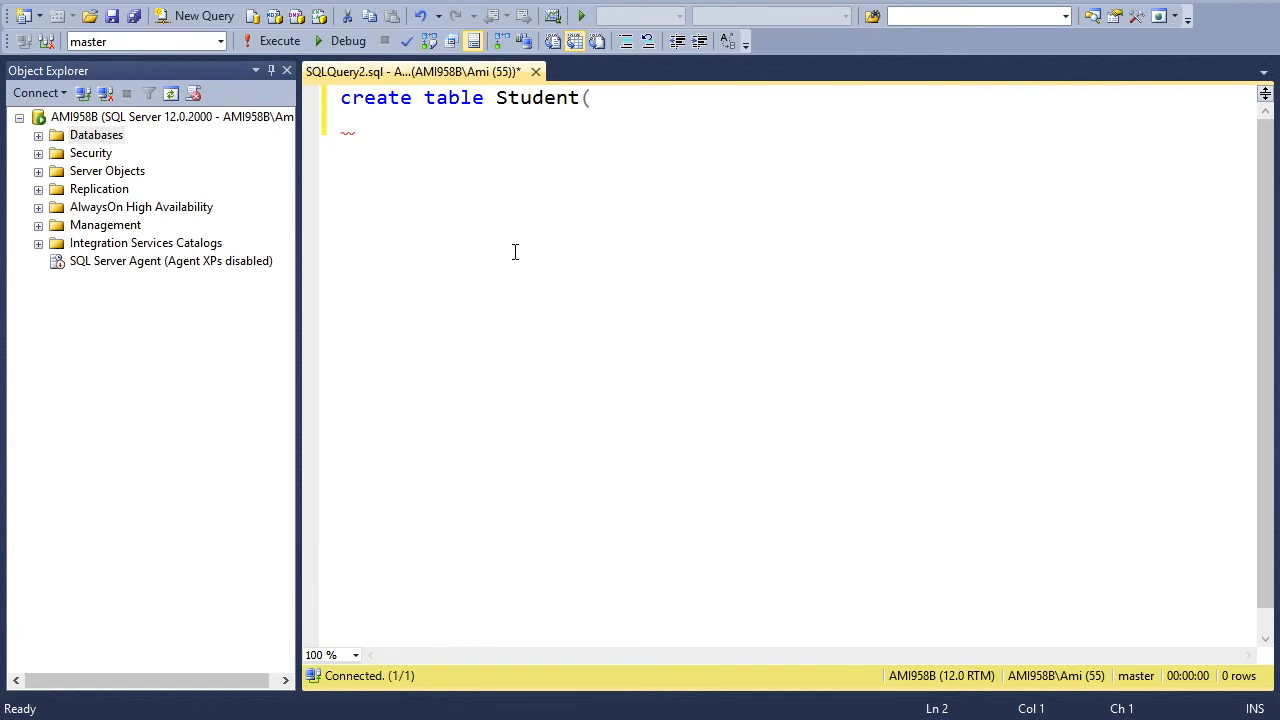
{"action": "type", "text": "Rol"}
{"action": "type", "text": "lNumber"}
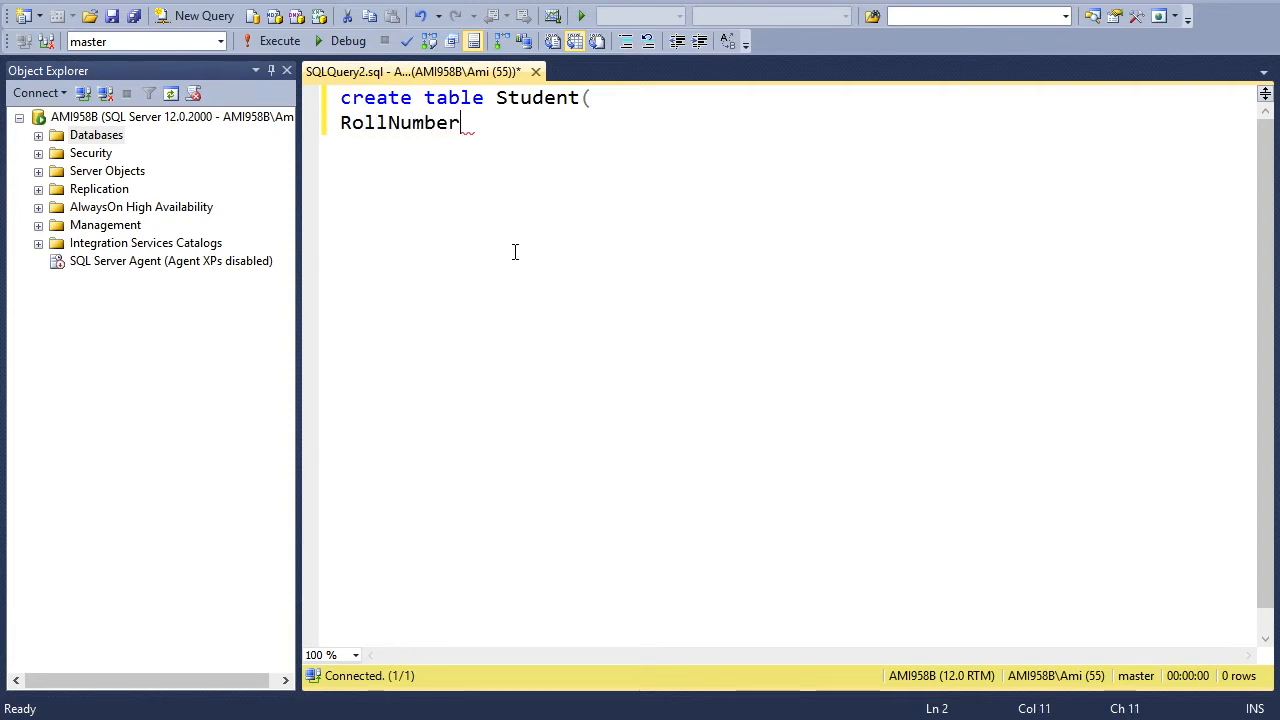
{"action": "type", "text": " INT"}
{"action": "type", "text": ","}
{"action": "key", "text": "Return"}
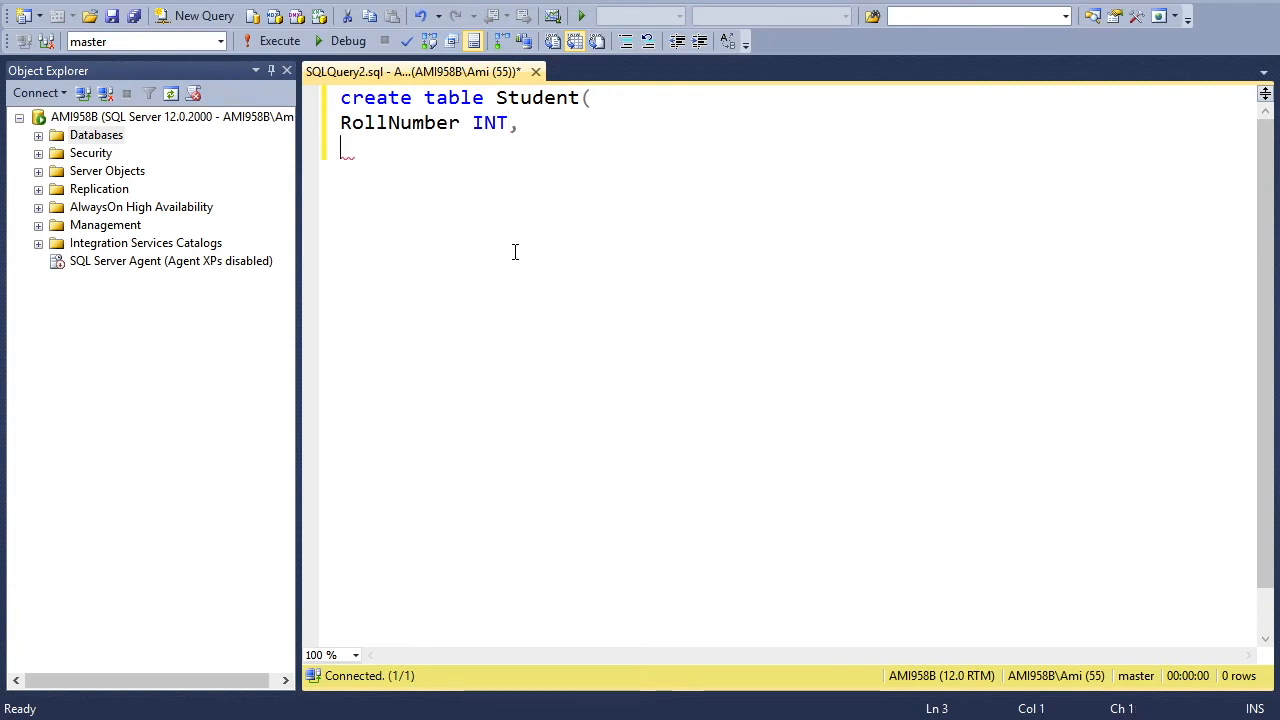
{"action": "type", "text": "Name "}
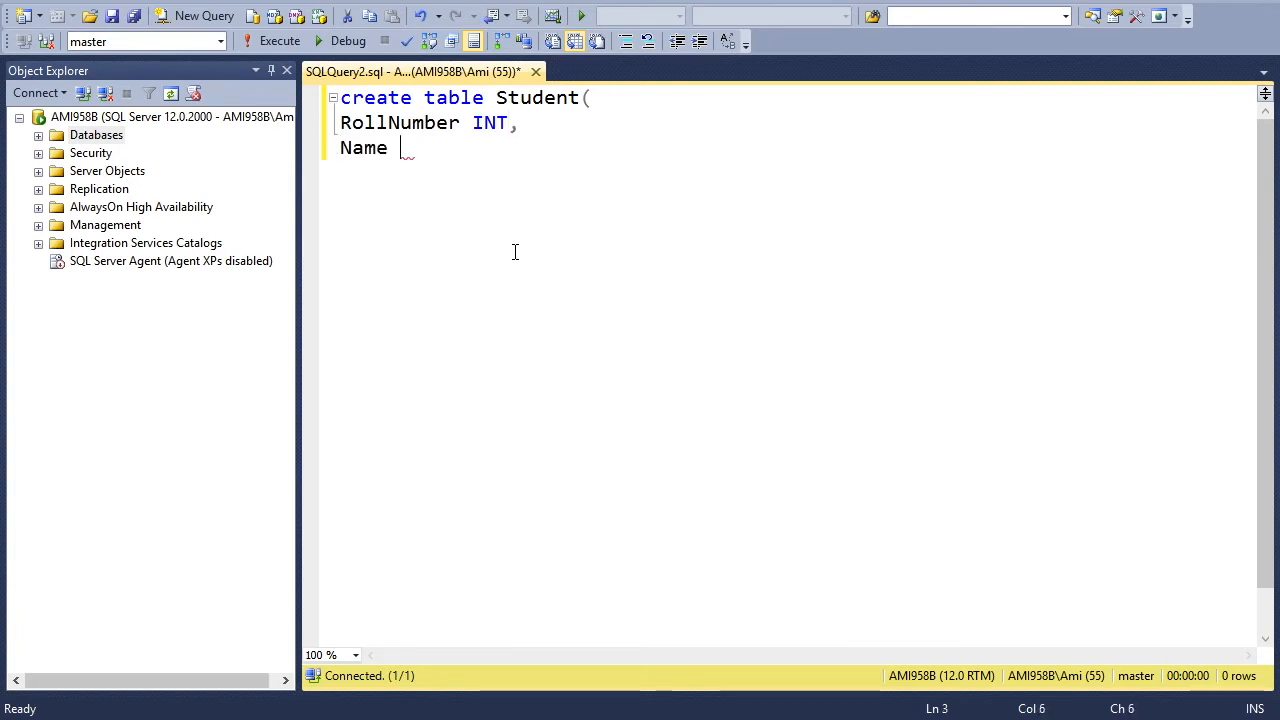
{"action": "type", "text": "VARCHA"}
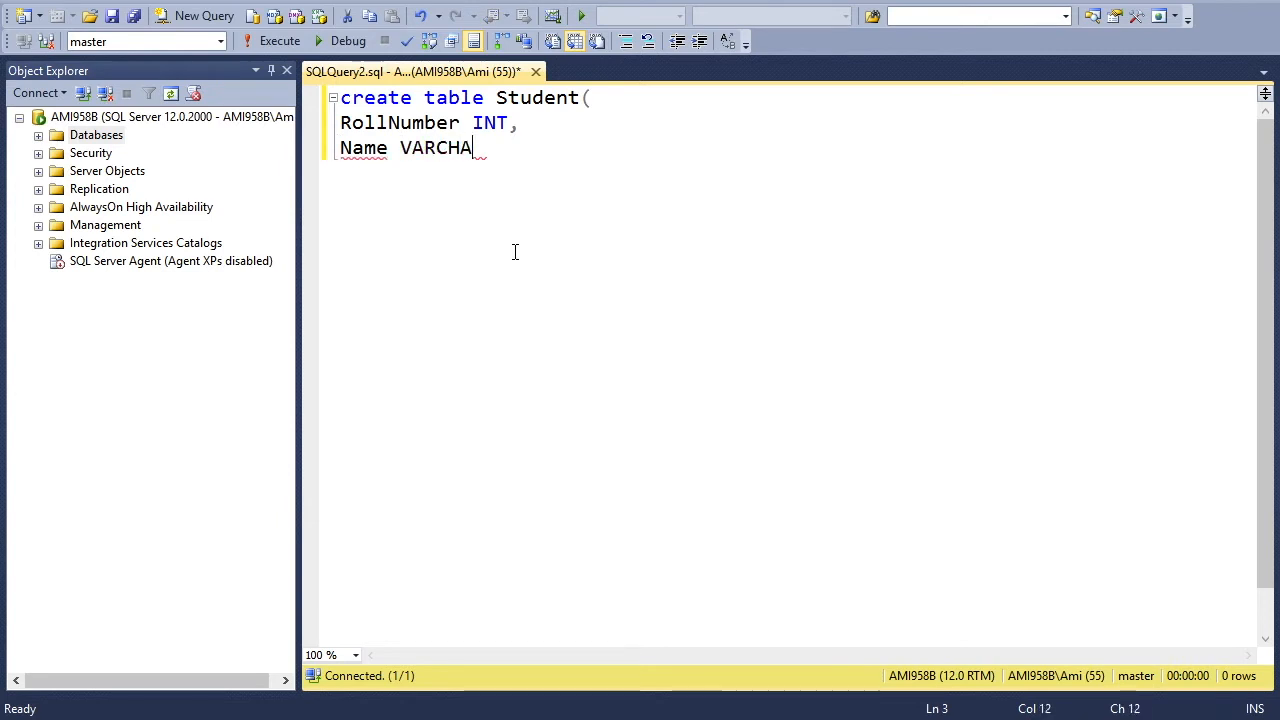
{"action": "type", "text": "R("}
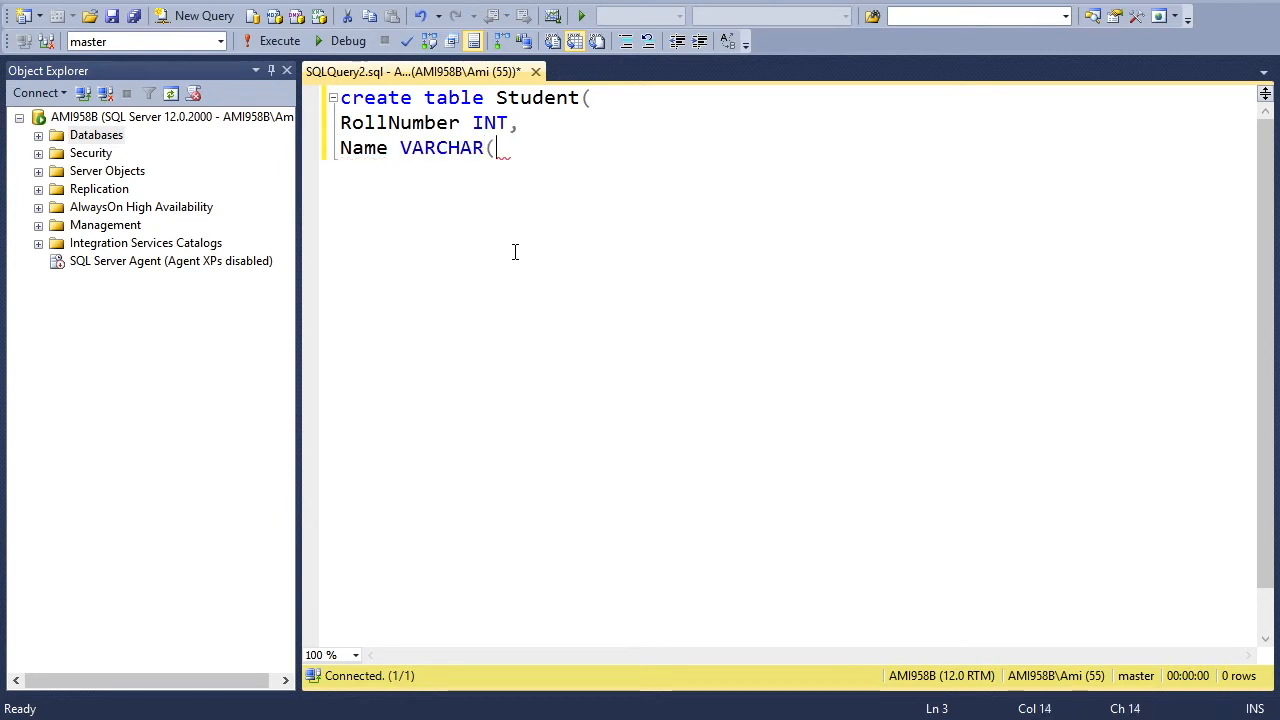
{"action": "type", "text": "25)"}
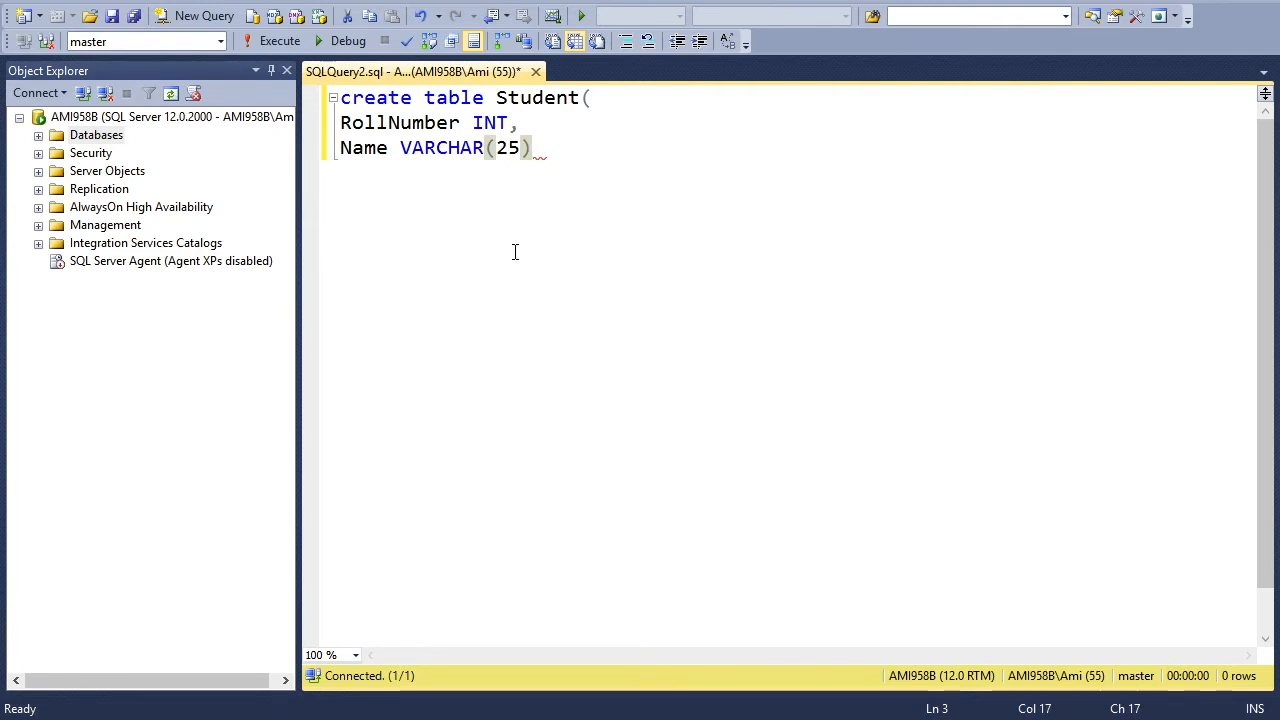
{"action": "double_click", "coordinate": [418, 124]}
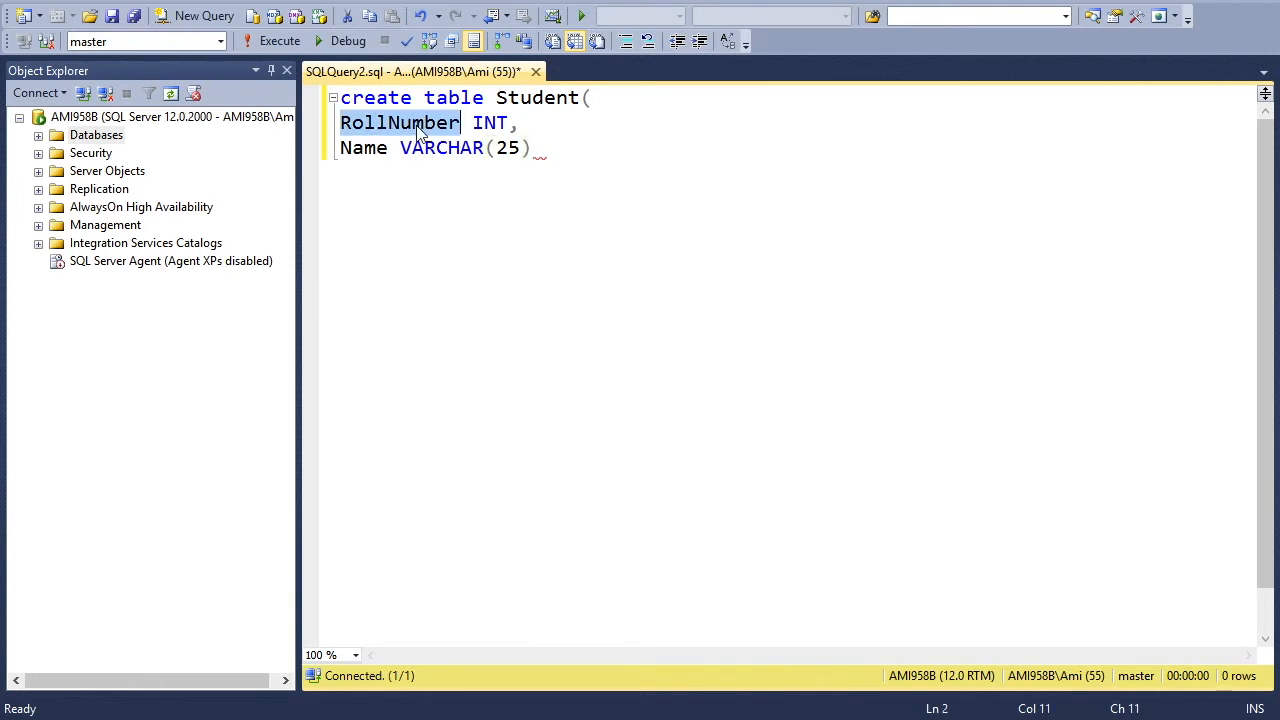
{"action": "double_click", "coordinate": [493, 124]}
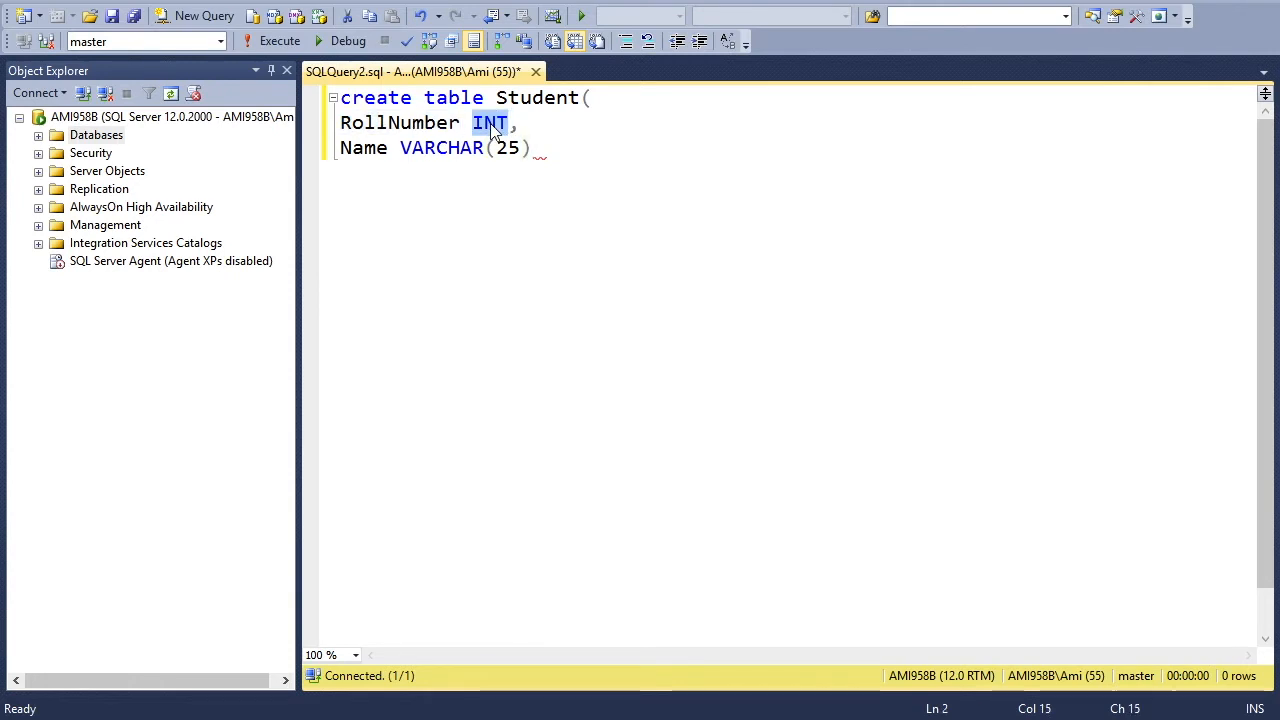
{"action": "left_click", "coordinate": [437, 122]}
{"action": "double_click", "coordinate": [437, 122]}
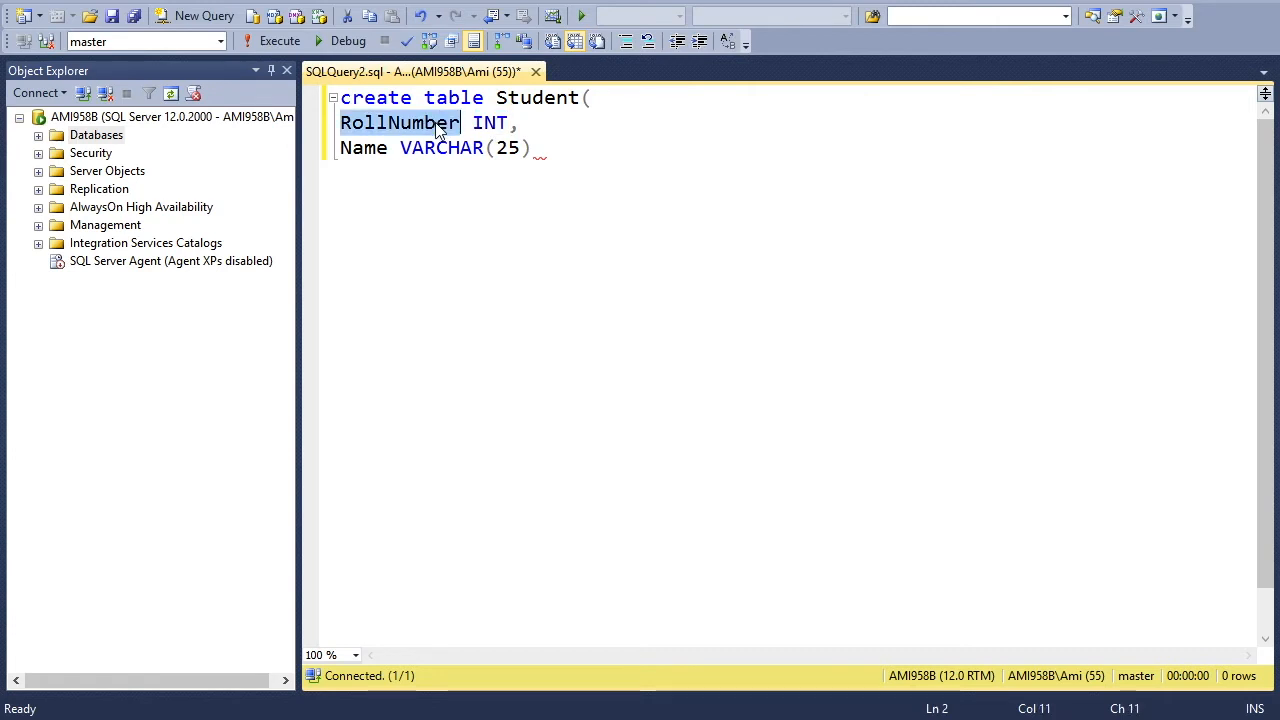
{"action": "double_click", "coordinate": [437, 148]}
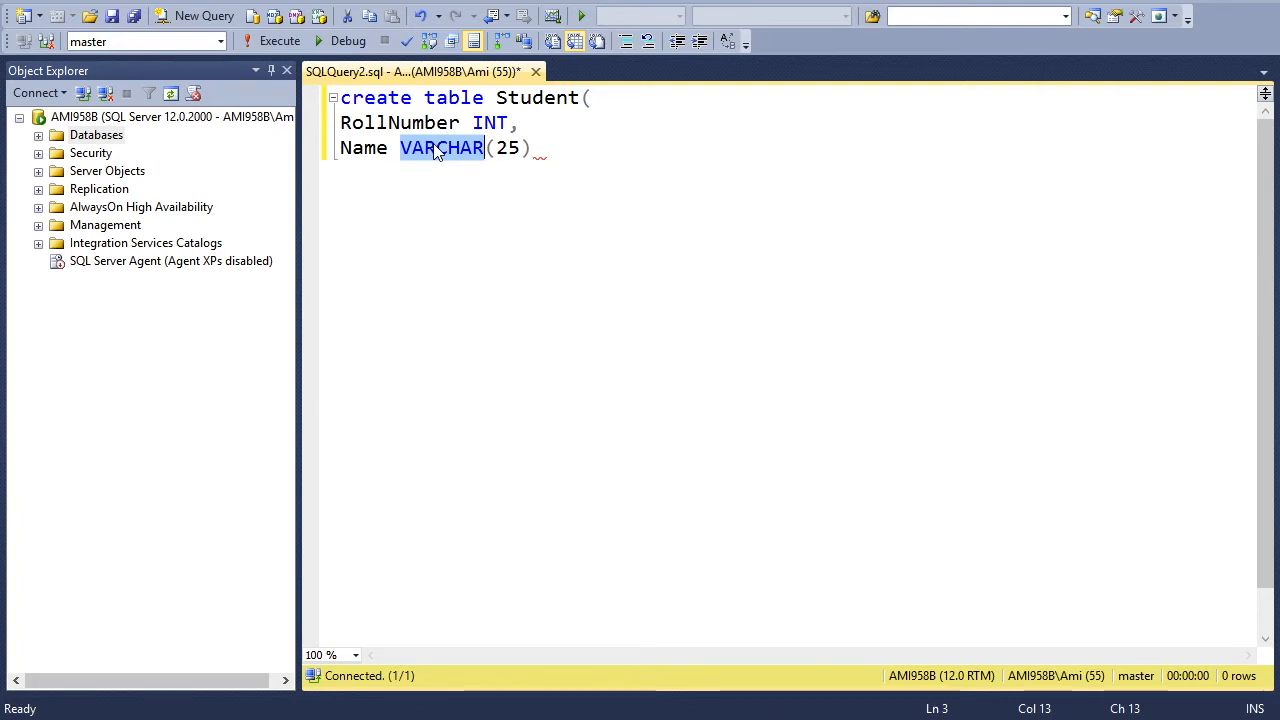
{"action": "key", "text": "Right"}
{"action": "key", "text": "Right"}
{"action": "key", "text": "Right"}
{"action": "key", "text": "Right"}
{"action": "key", "text": "Right"}
{"action": "type", "text": ","}
- Add Class Varchar(12), Age INT and AdmissionDate Date columns, close the statement and select it all
{"action": "key", "text": "Return"}
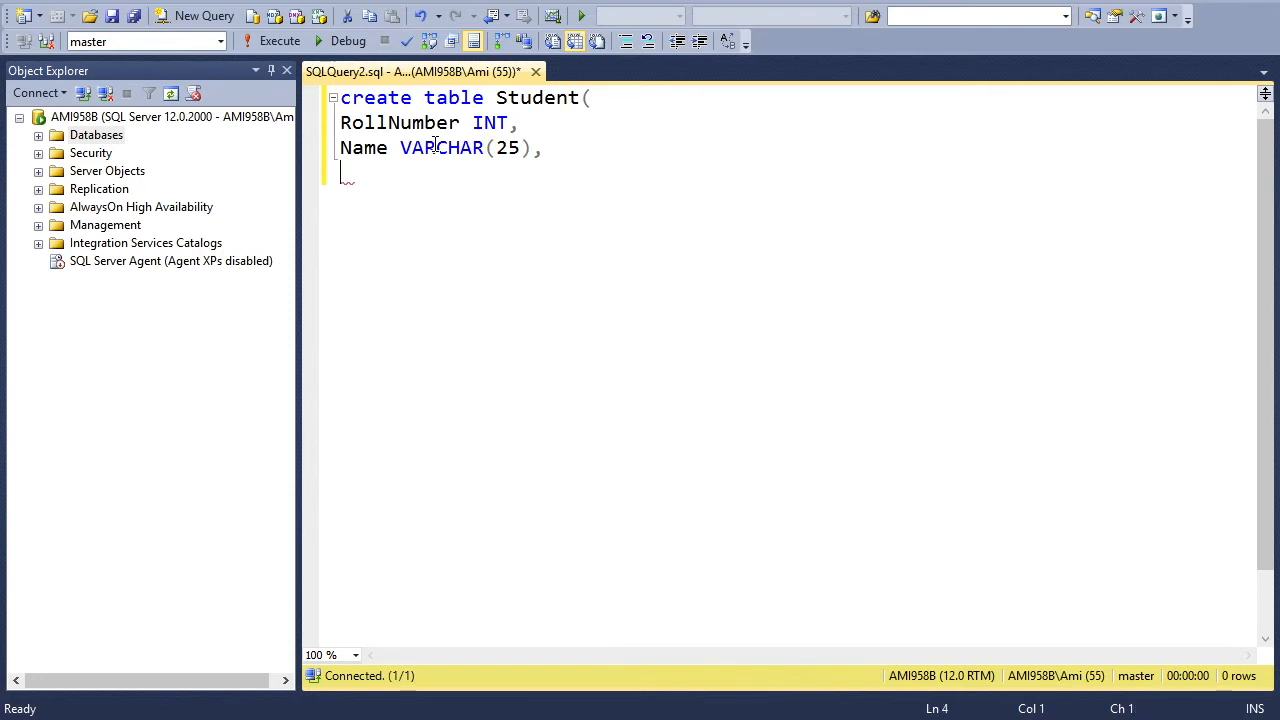
{"action": "type", "text": "Clas"}
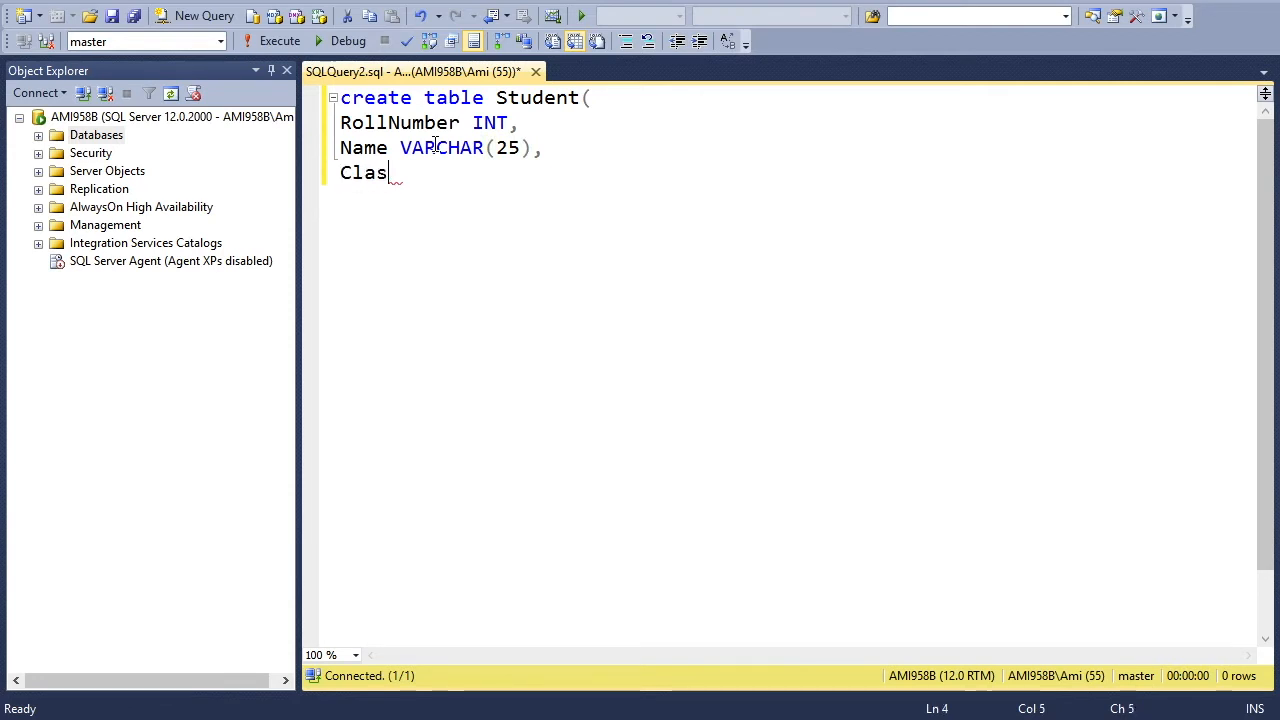
{"action": "type", "text": "s "}
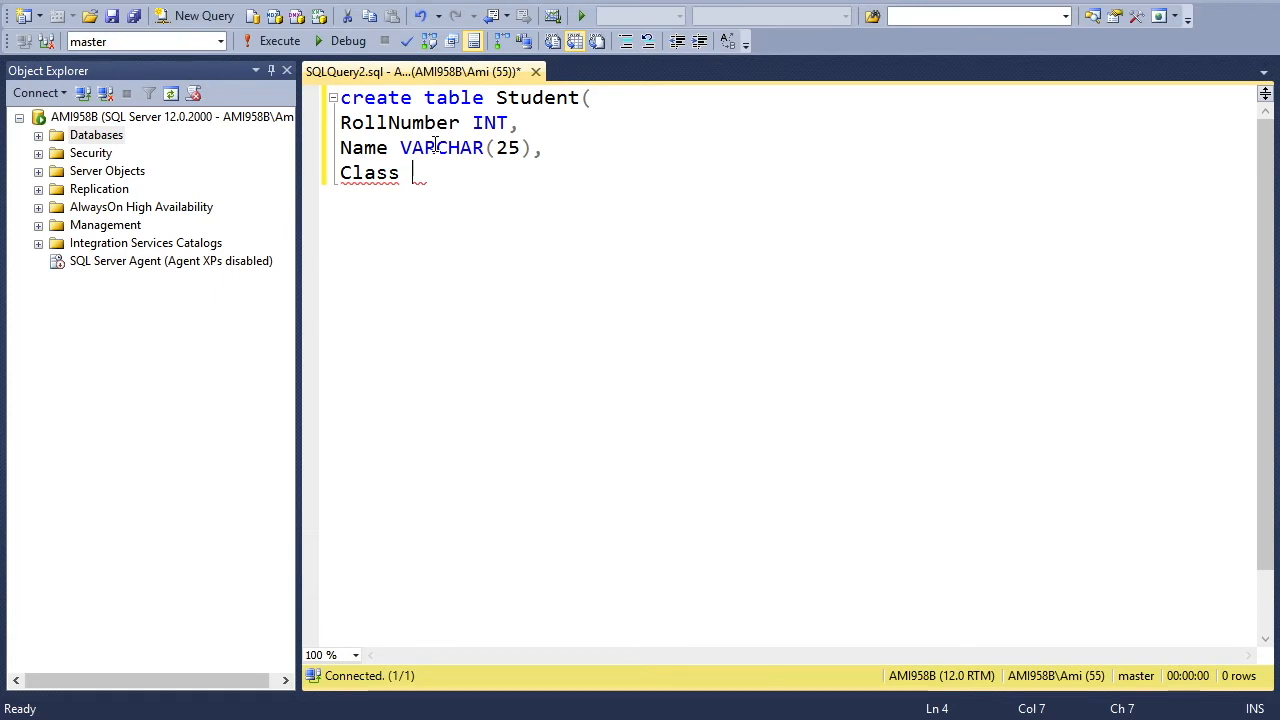
{"action": "type", "text": "Var"}
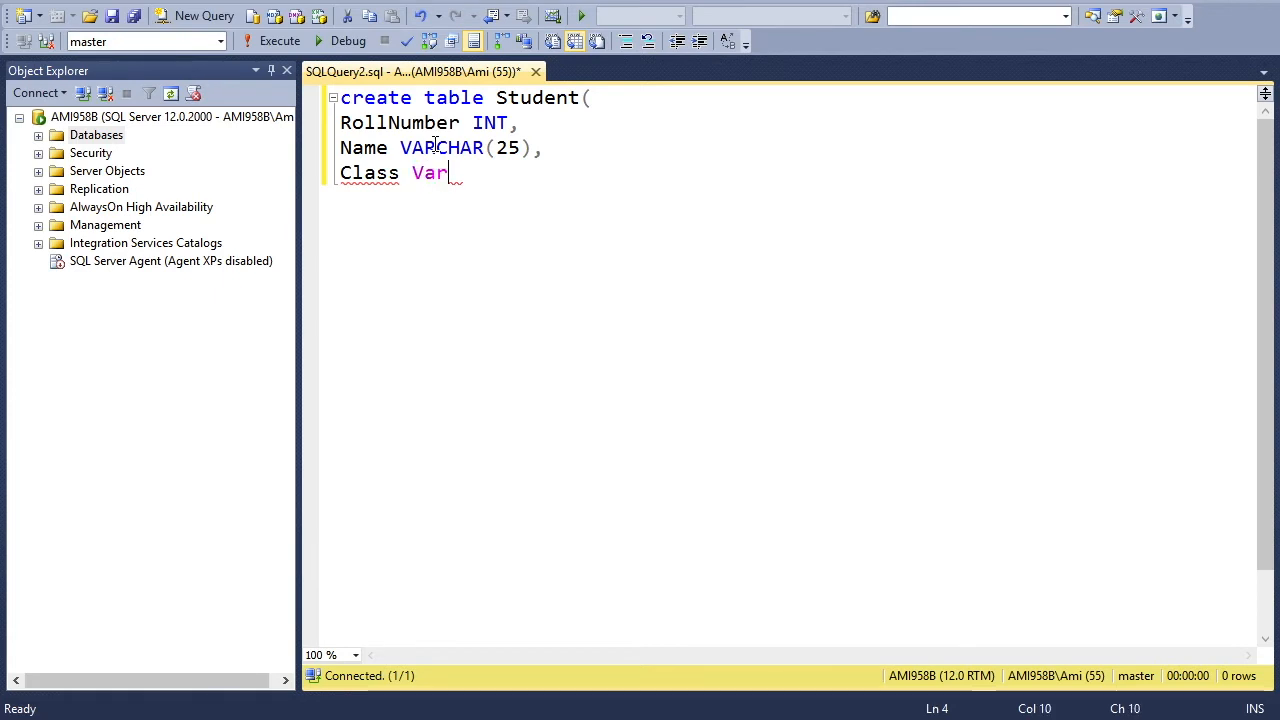
{"action": "type", "text": "char("}
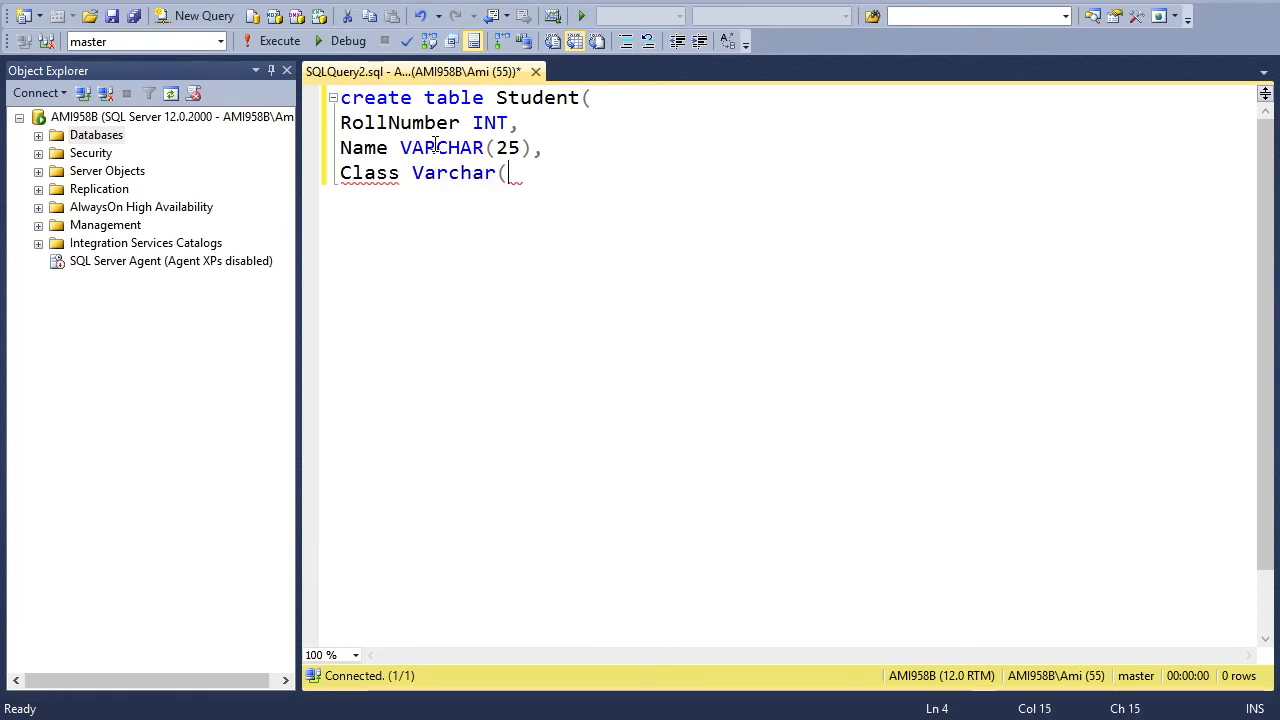
{"action": "type", "text": "12),"}
{"action": "key", "text": "Return"}
{"action": "type", "text": "A"}
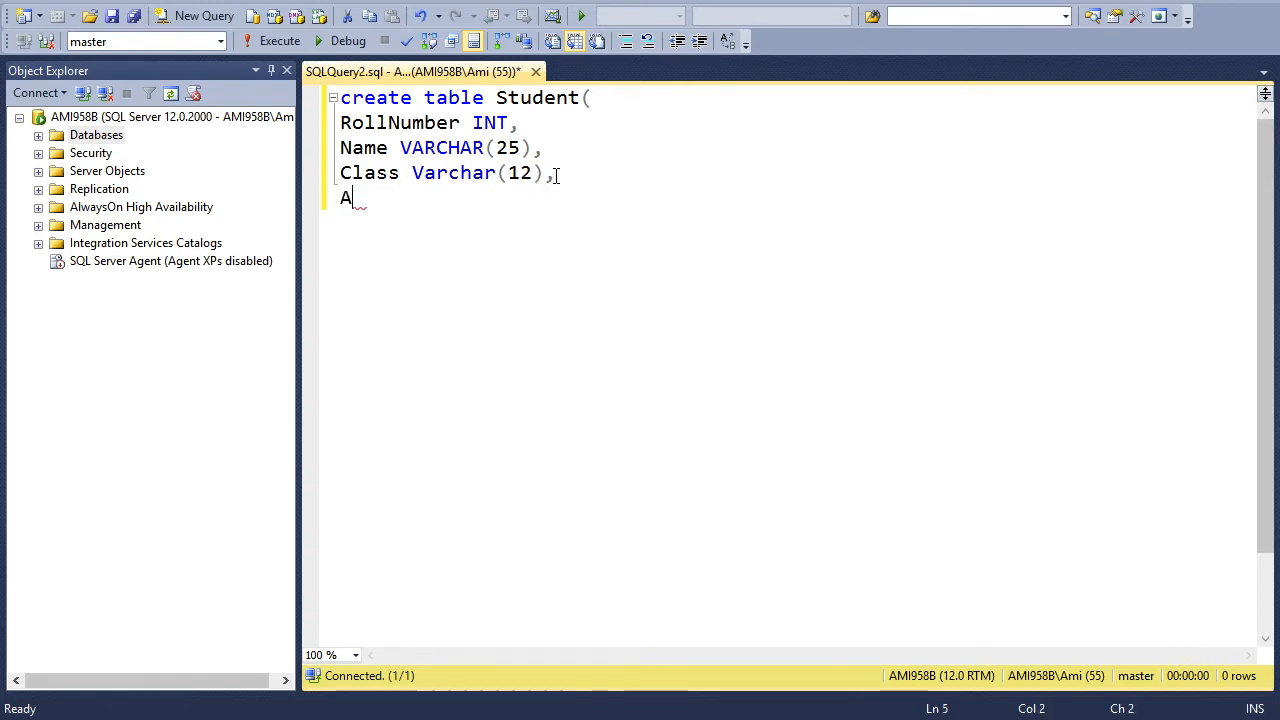
{"action": "type", "text": "ge IN"}
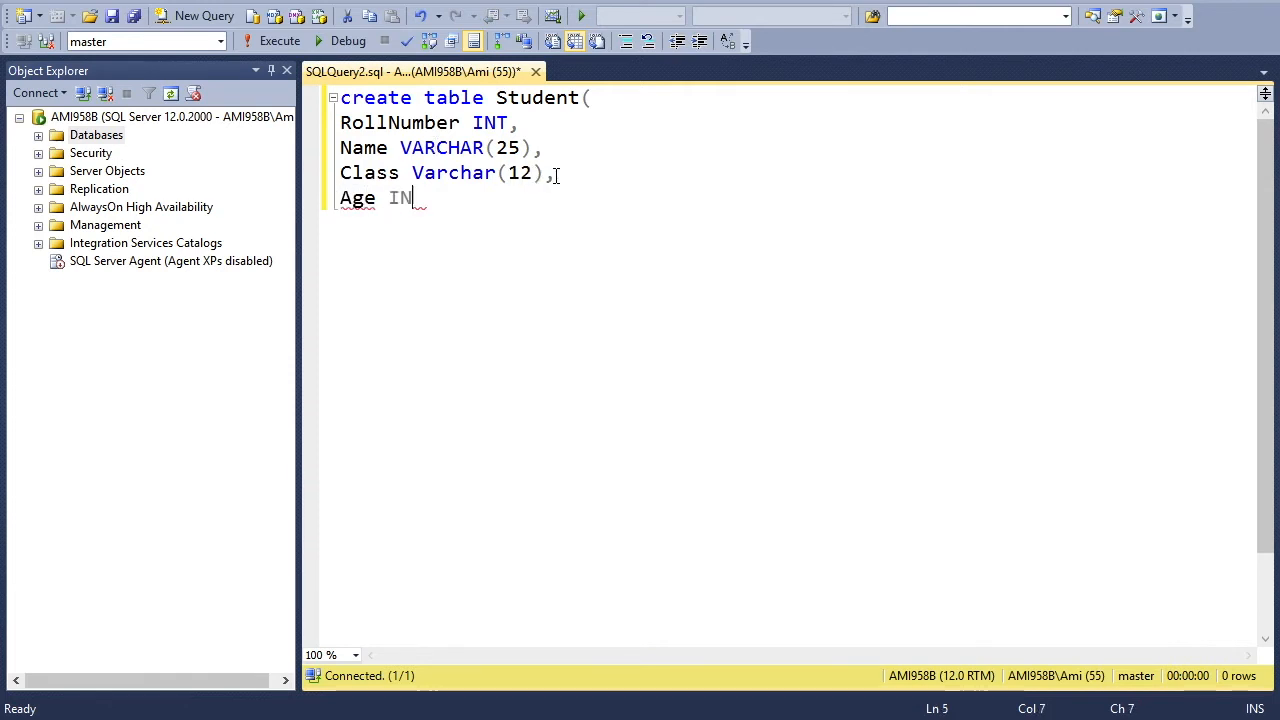
{"action": "type", "text": "T,"}
{"action": "key", "text": "Return"}
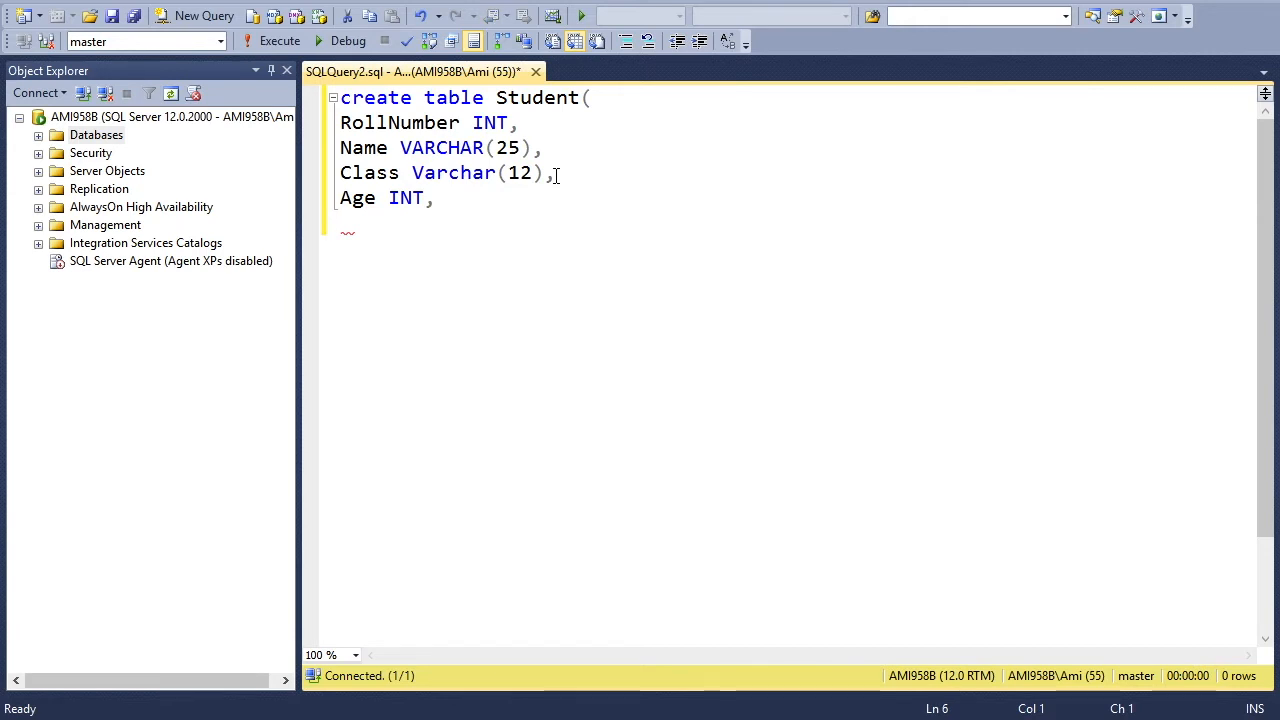
{"action": "type", "text": "Adm"}
{"action": "type", "text": "issionDate "}
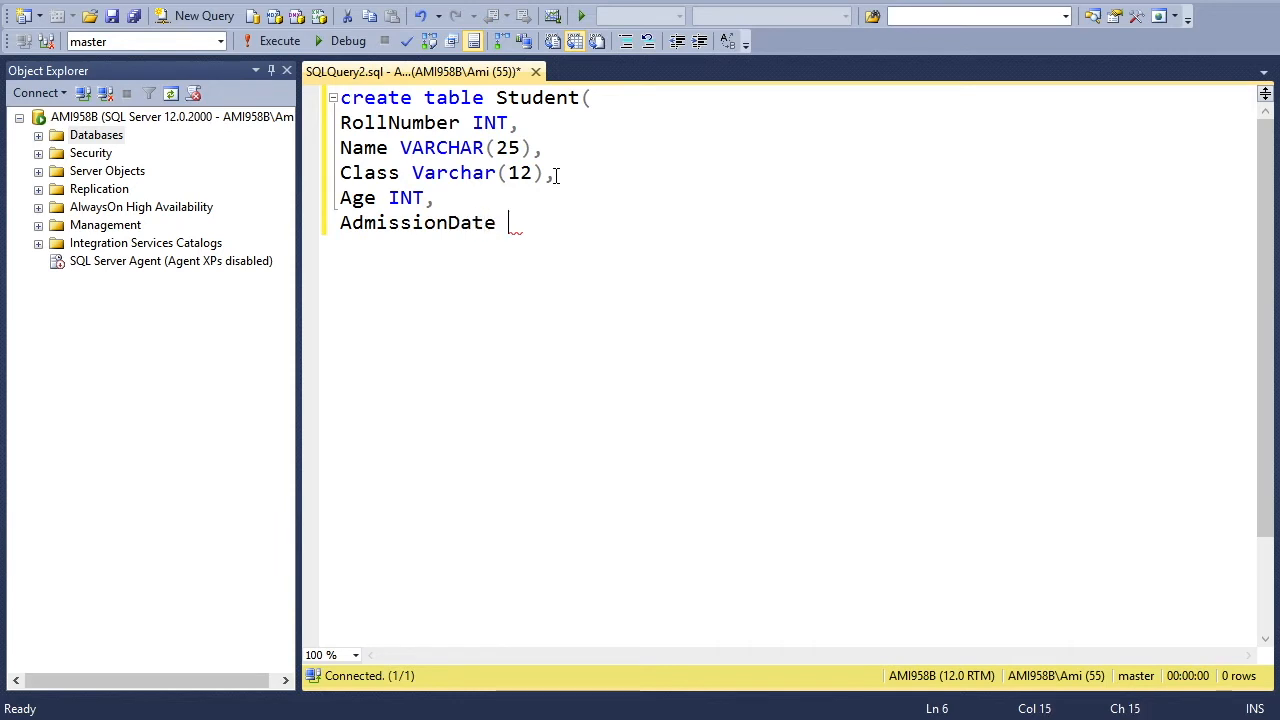
{"action": "type", "text": "Date"}
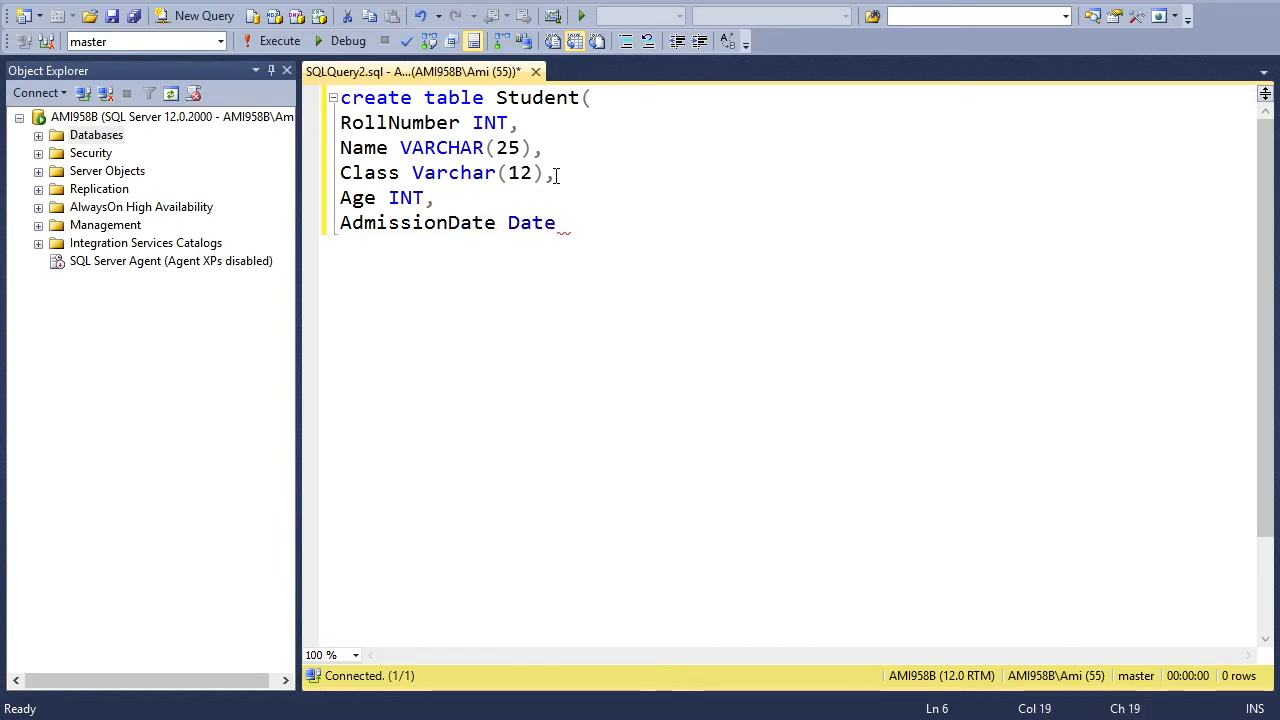
{"action": "key", "text": "Return"}
{"action": "type", "text": ")"}
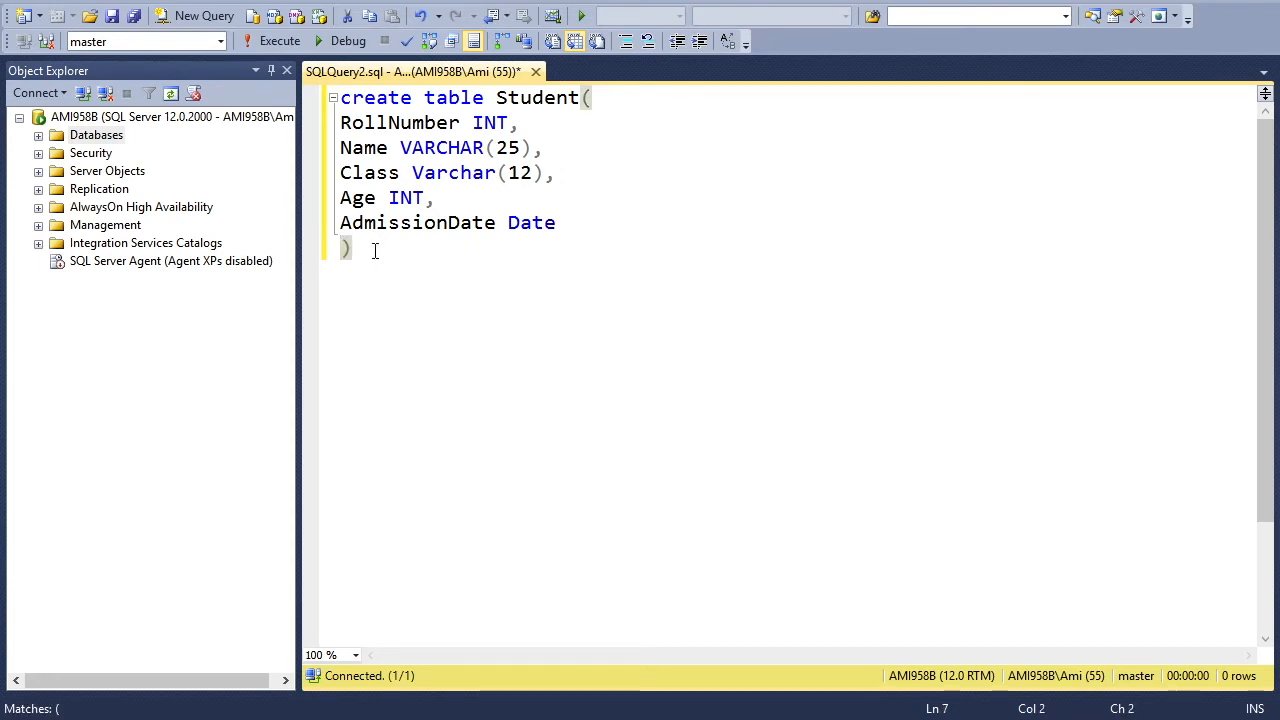
{"action": "left_click_drag", "start_coordinate": [371, 249], "coordinate": [313, 103]}
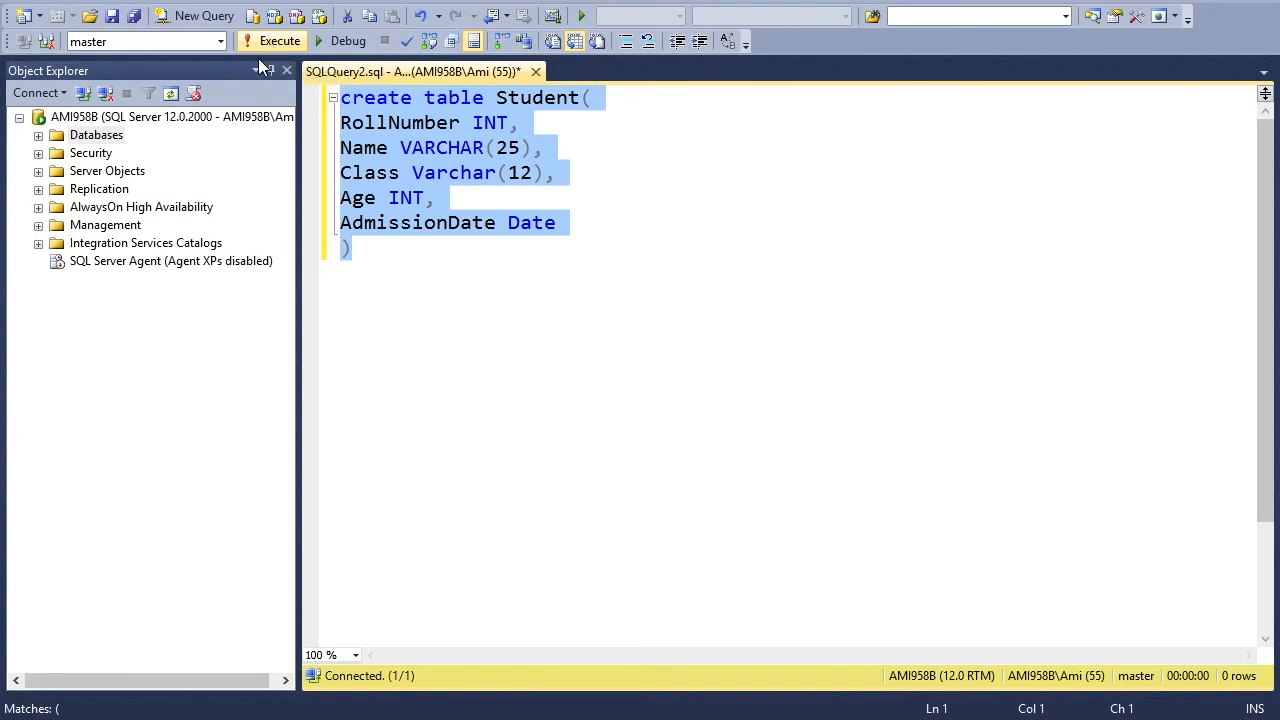
- Execute the selected CREATE TABLE Student statement and place the cursor after it
{"action": "left_click", "coordinate": [283, 46]}
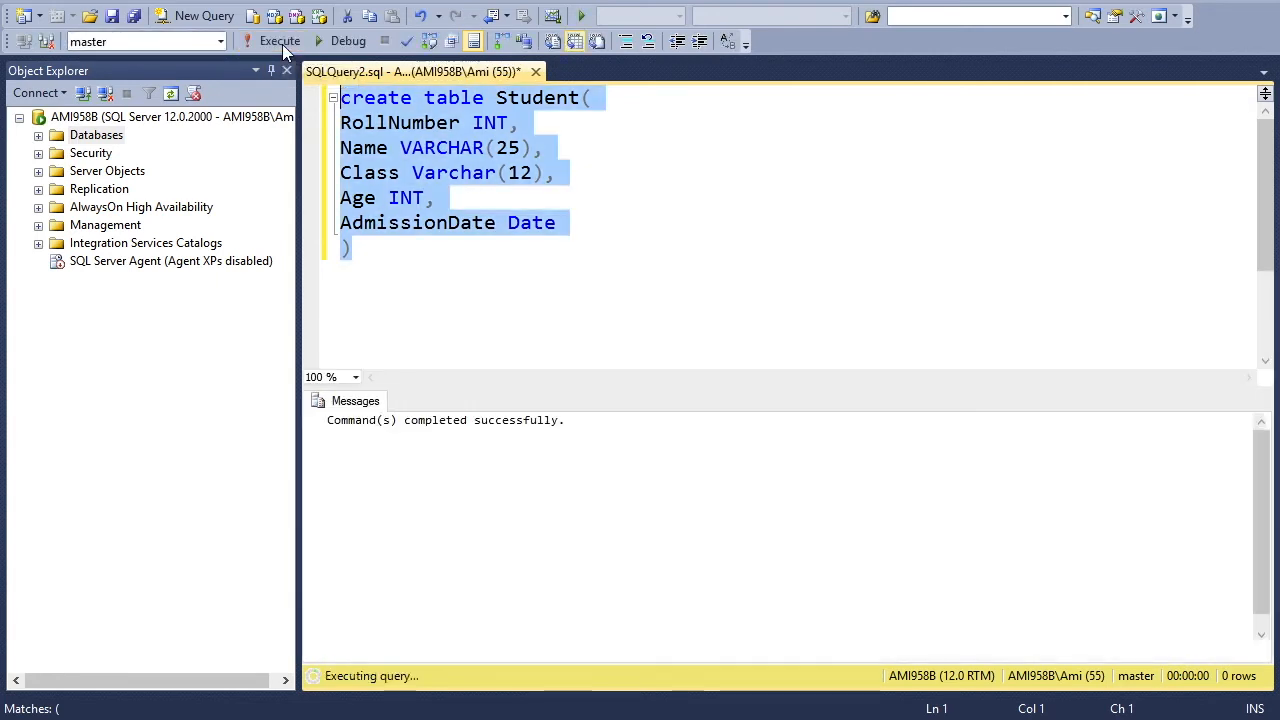
{"action": "left_click", "coordinate": [449, 315]}
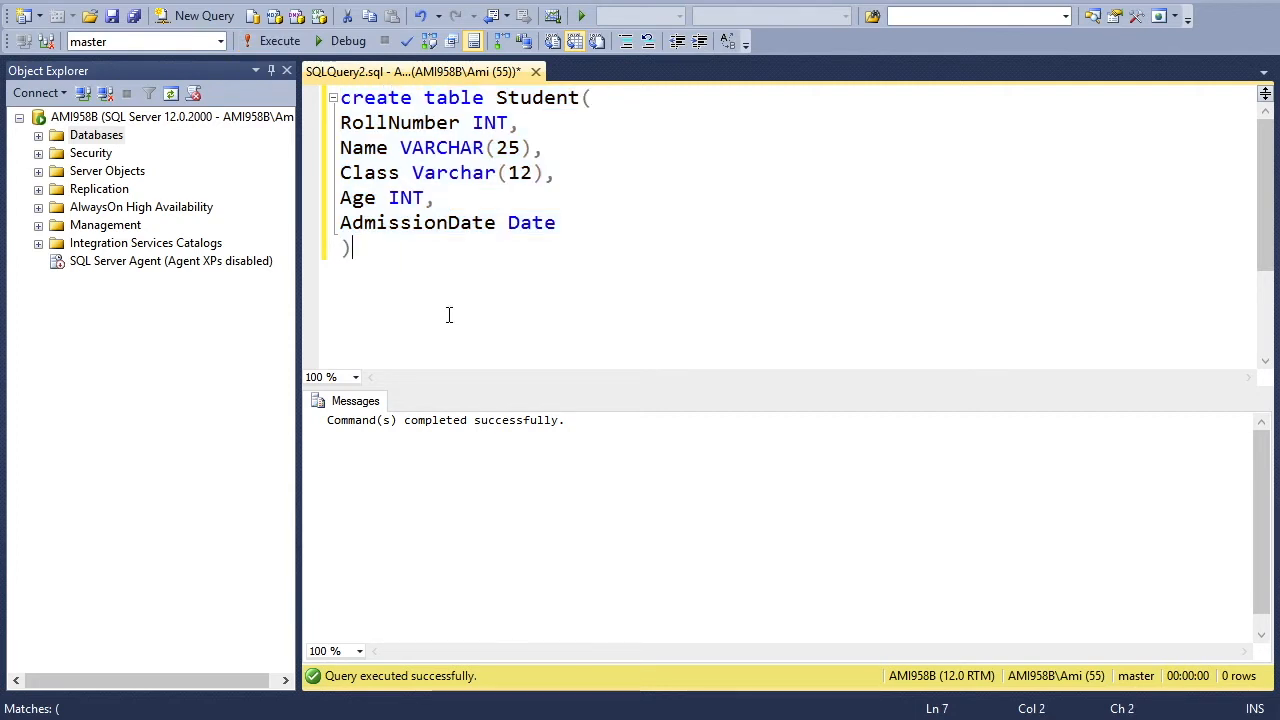
- Write 'select * from Student', select that line and execute it to show the empty columns
{"action": "key", "text": "Return"}
{"action": "key", "text": "Return"}
{"action": "type", "text": "select "}
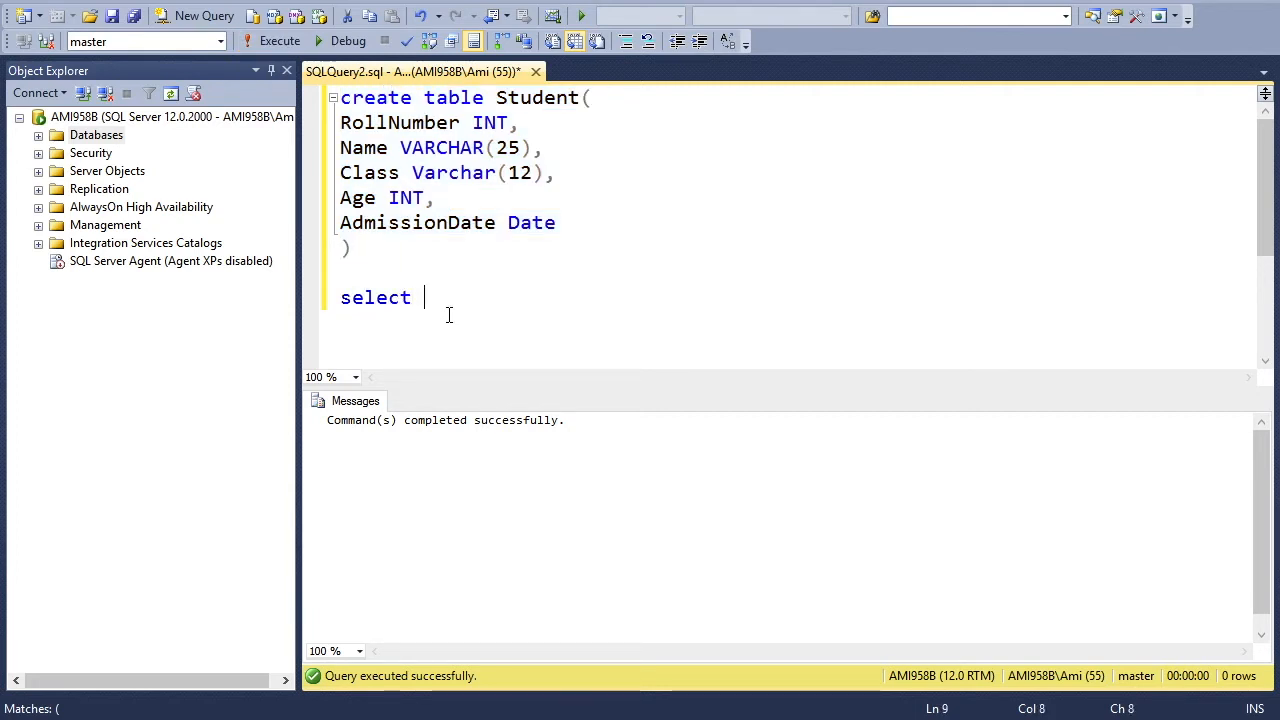
{"action": "type", "text": "* from I"}
{"action": "key", "text": "BackSpace"}
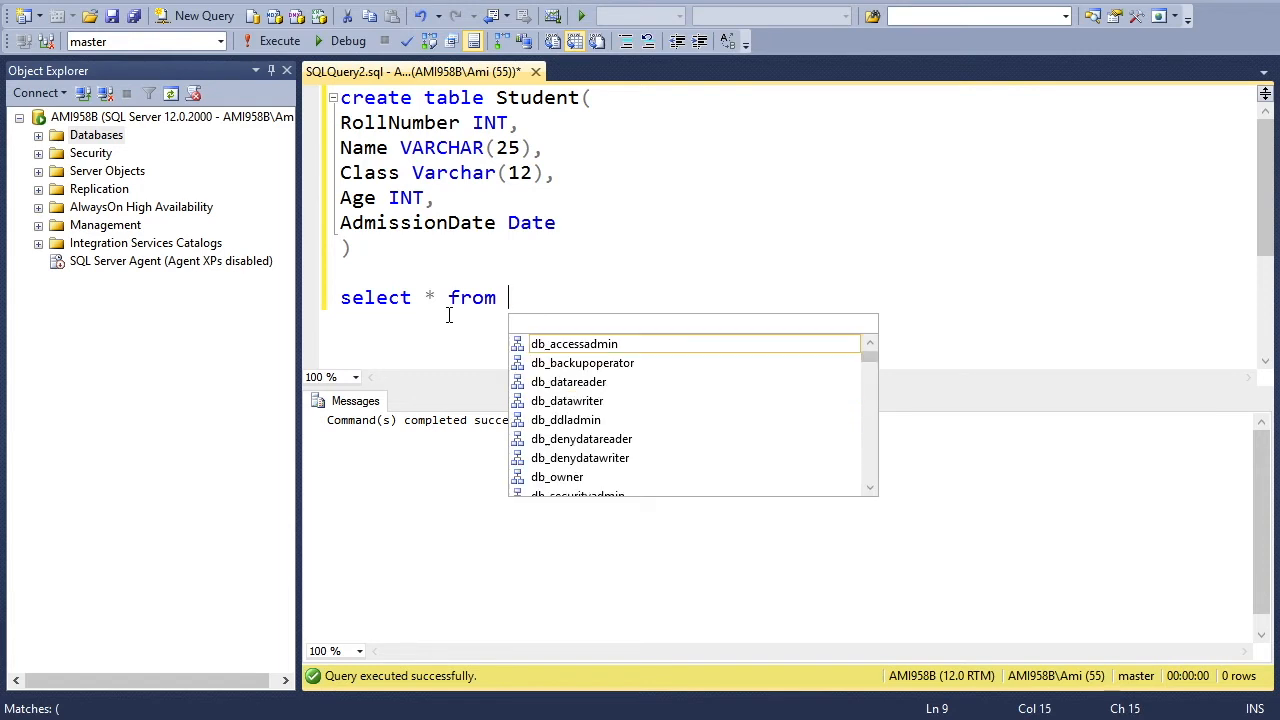
{"action": "type", "text": "Student"}
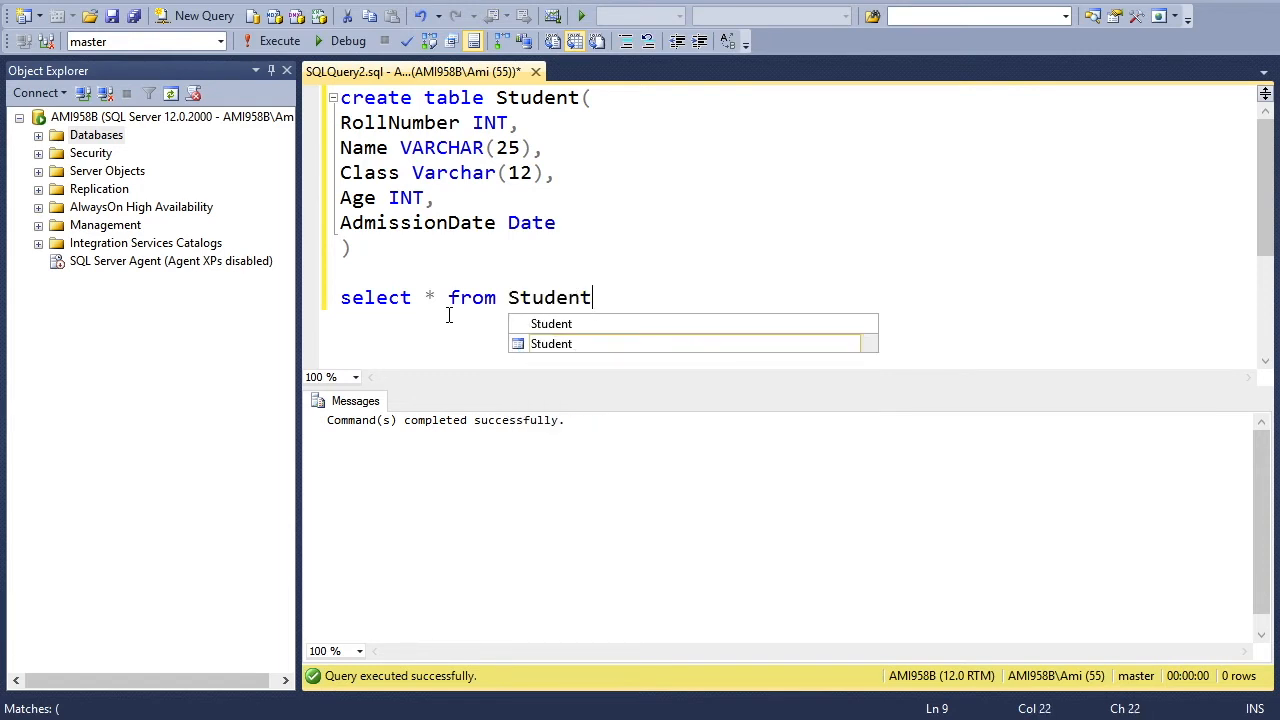
{"action": "key", "text": "Escape"}
{"action": "key", "text": "shift+Up"}
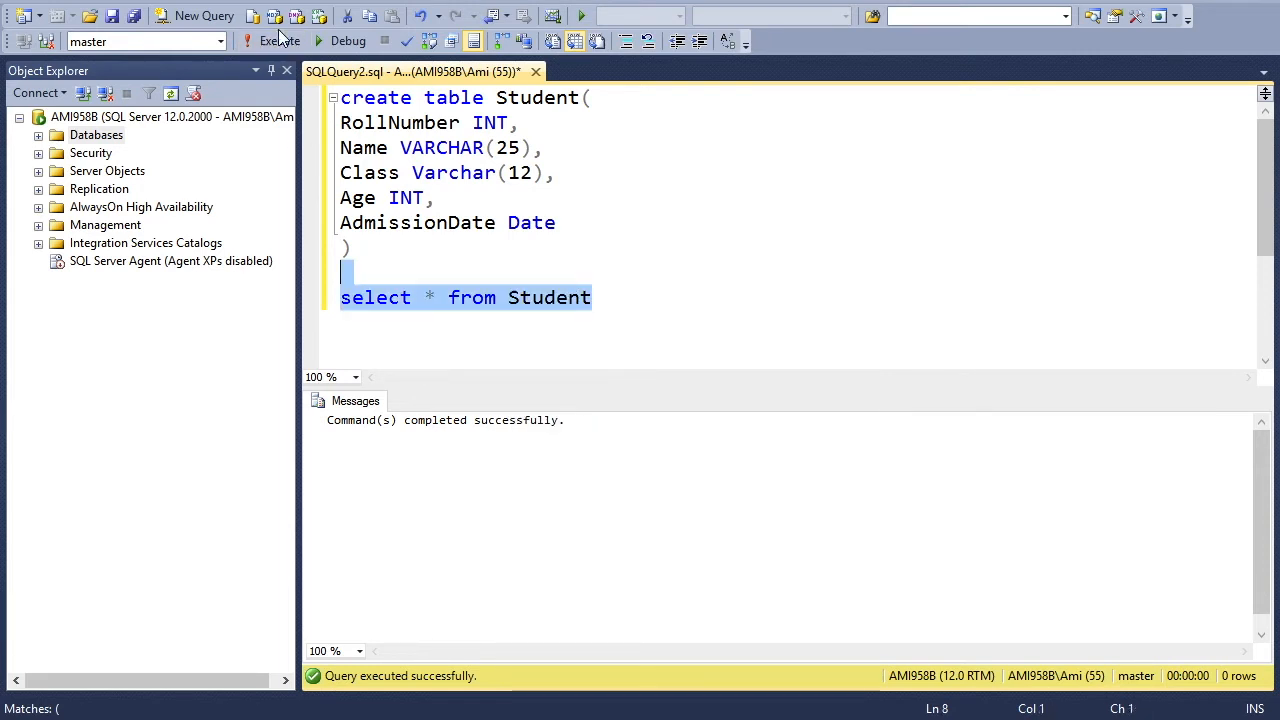
{"action": "left_click", "coordinate": [280, 40]}
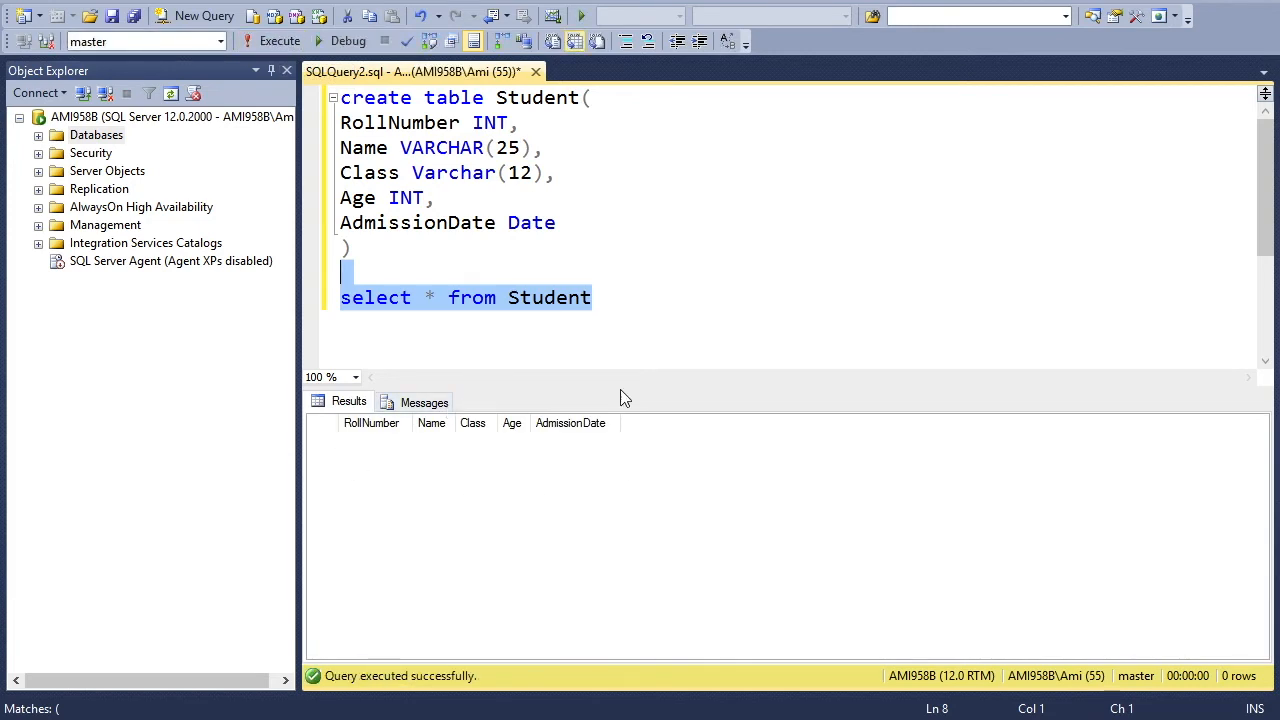
- Write INSERT INTO Student (RollNumber, Name, class, Age, AdmissionDate) VALUES(1,'Raj','Six',9,01/01/2020)
{"action": "left_click", "coordinate": [631, 300]}
{"action": "key", "text": "Return"}
{"action": "key", "text": "Return"}
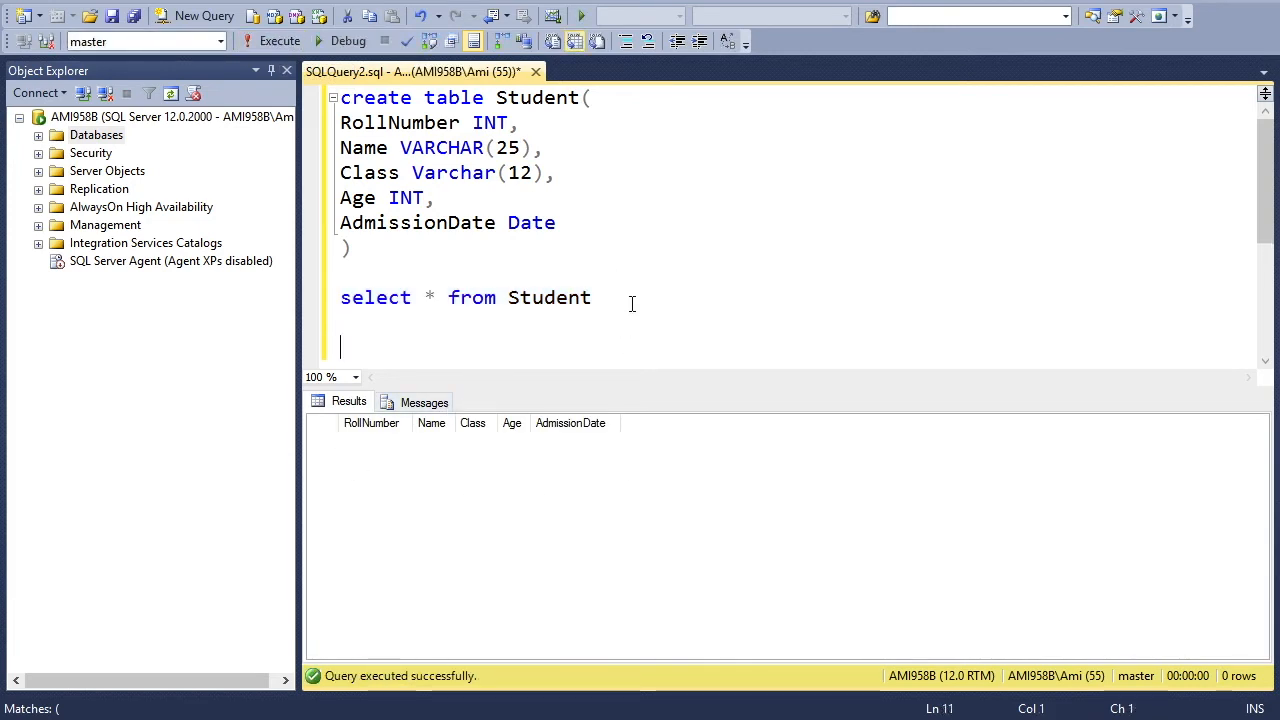
{"action": "type", "text": "insert "}
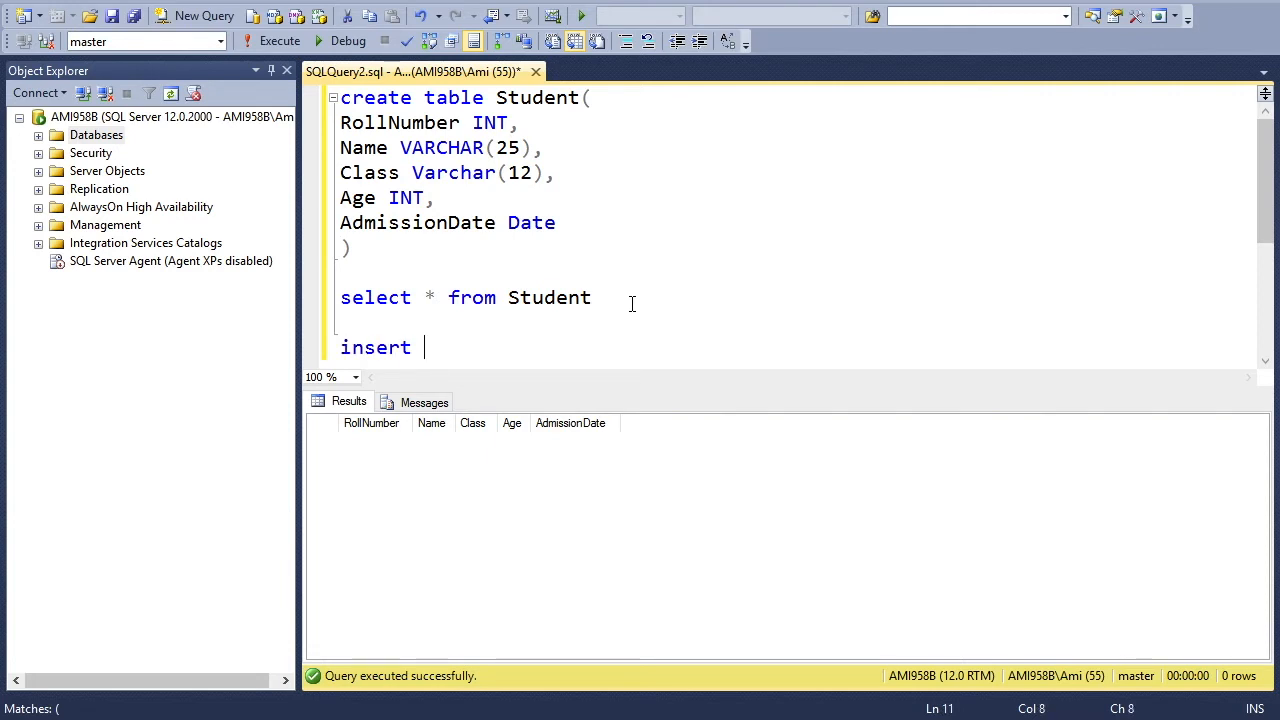
{"action": "type", "text": "S"}
{"action": "key", "text": "BackSpace"}
{"action": "type", "text": "into "}
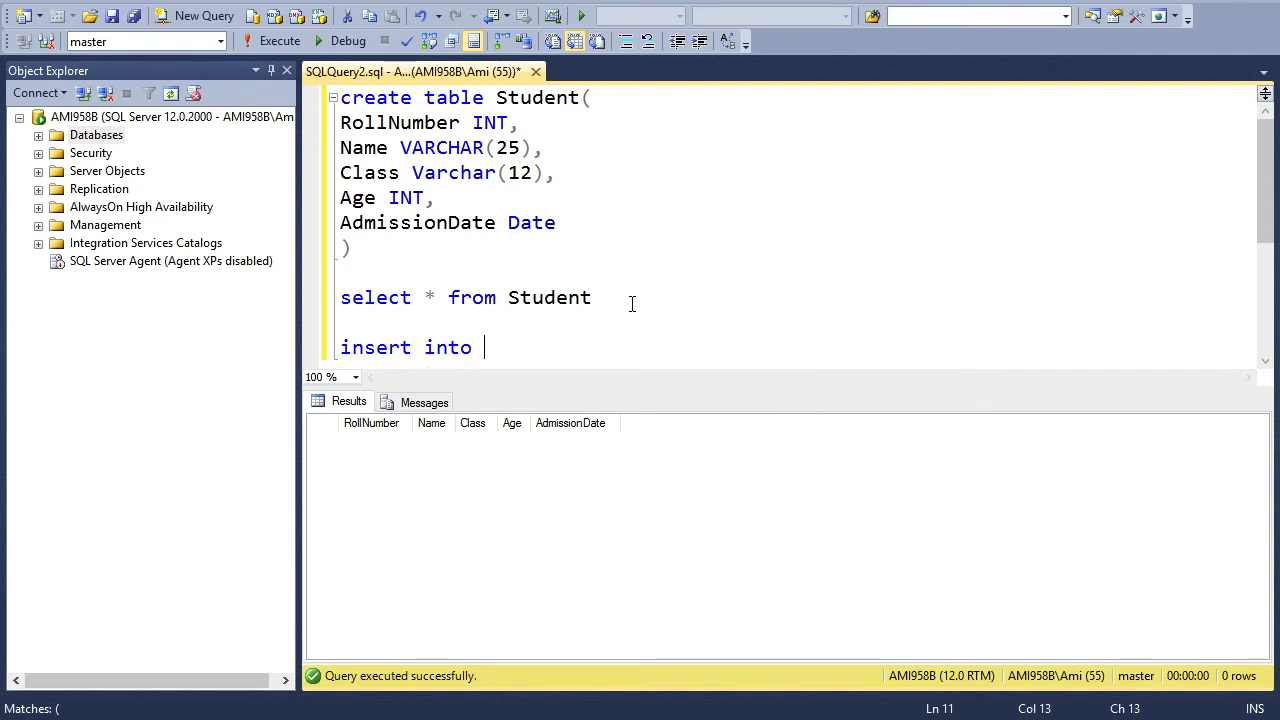
{"action": "type", "text": "Student "}
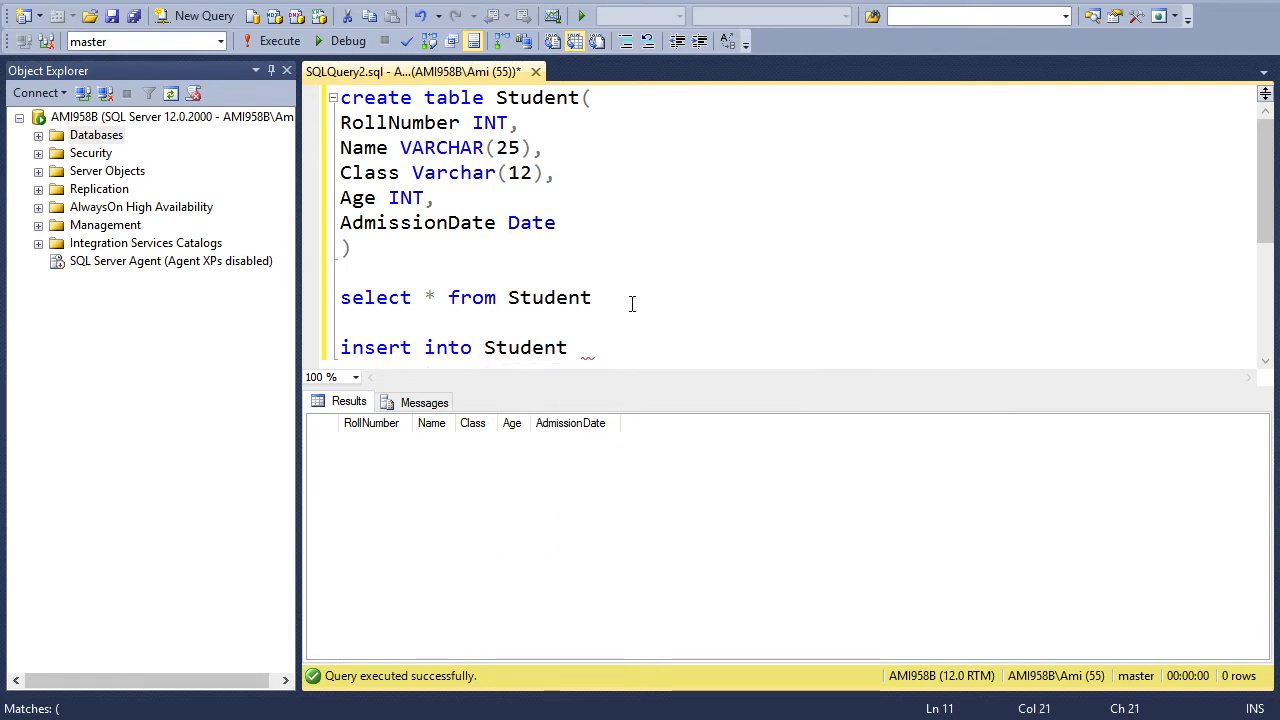
{"action": "type", "text": "(Roll"}
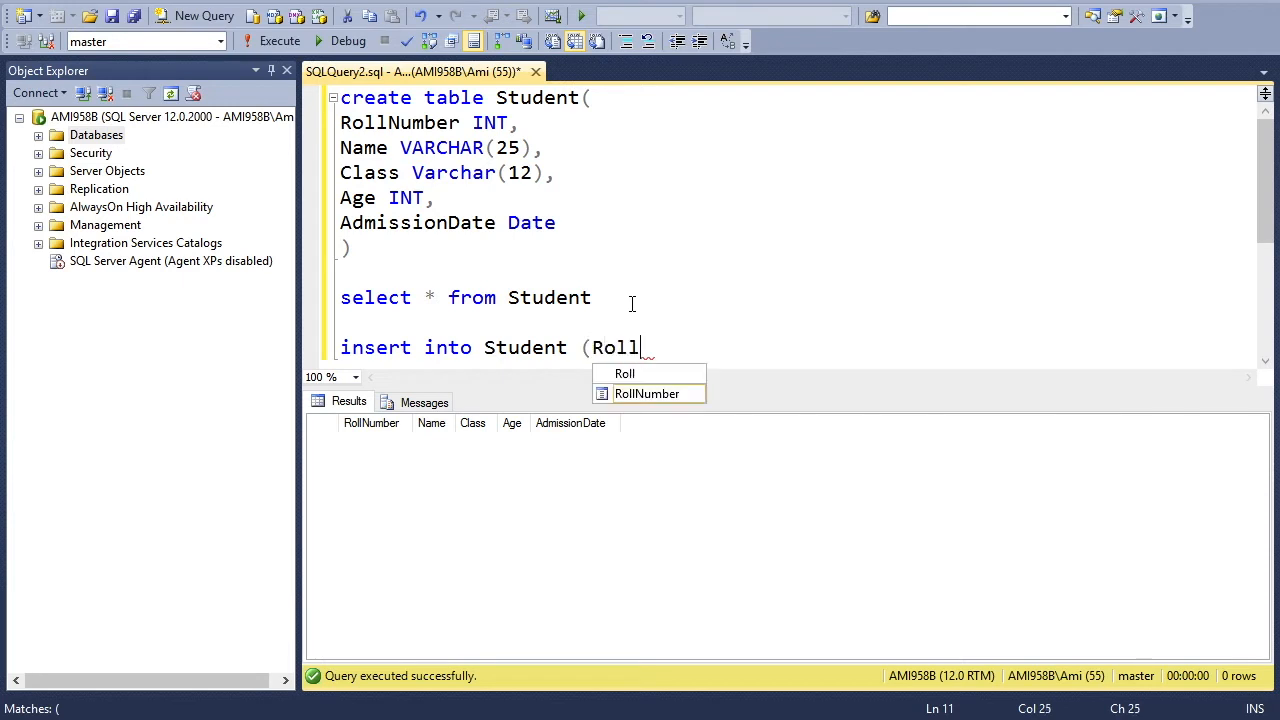
{"action": "type", "text": "Number"}
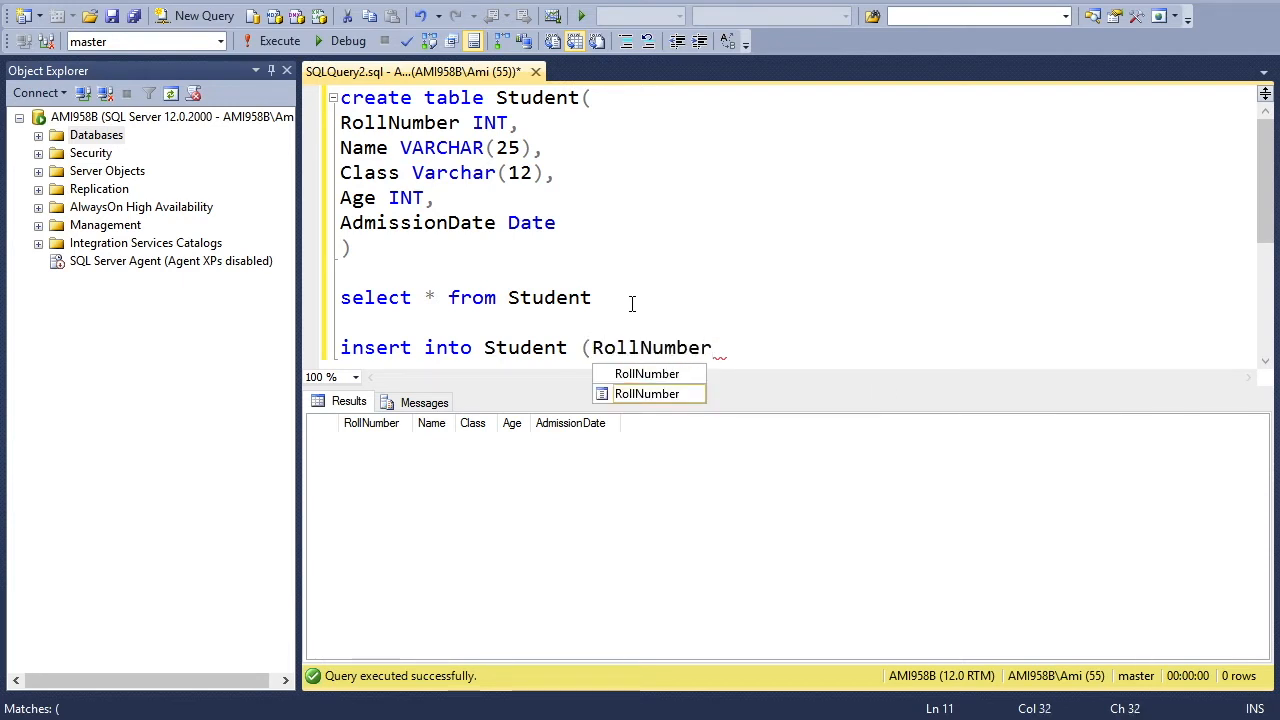
{"action": "type", "text": ", "}
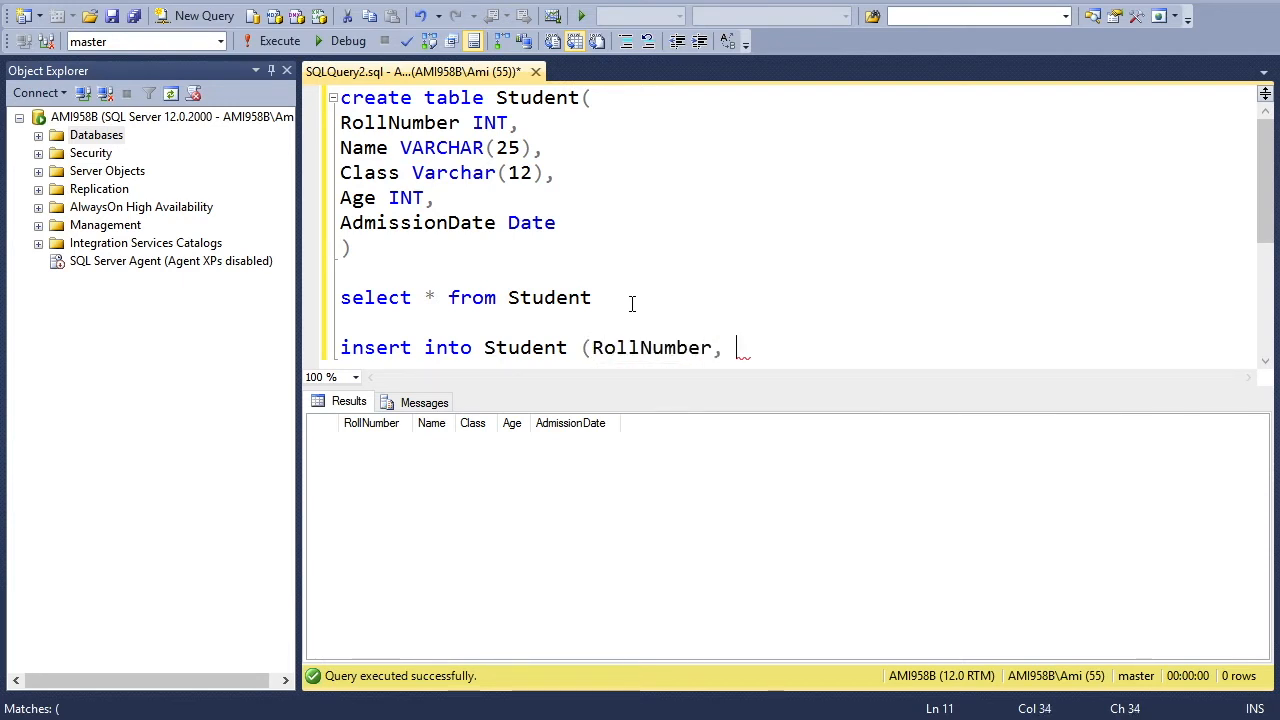
{"action": "type", "text": "Name , class"}
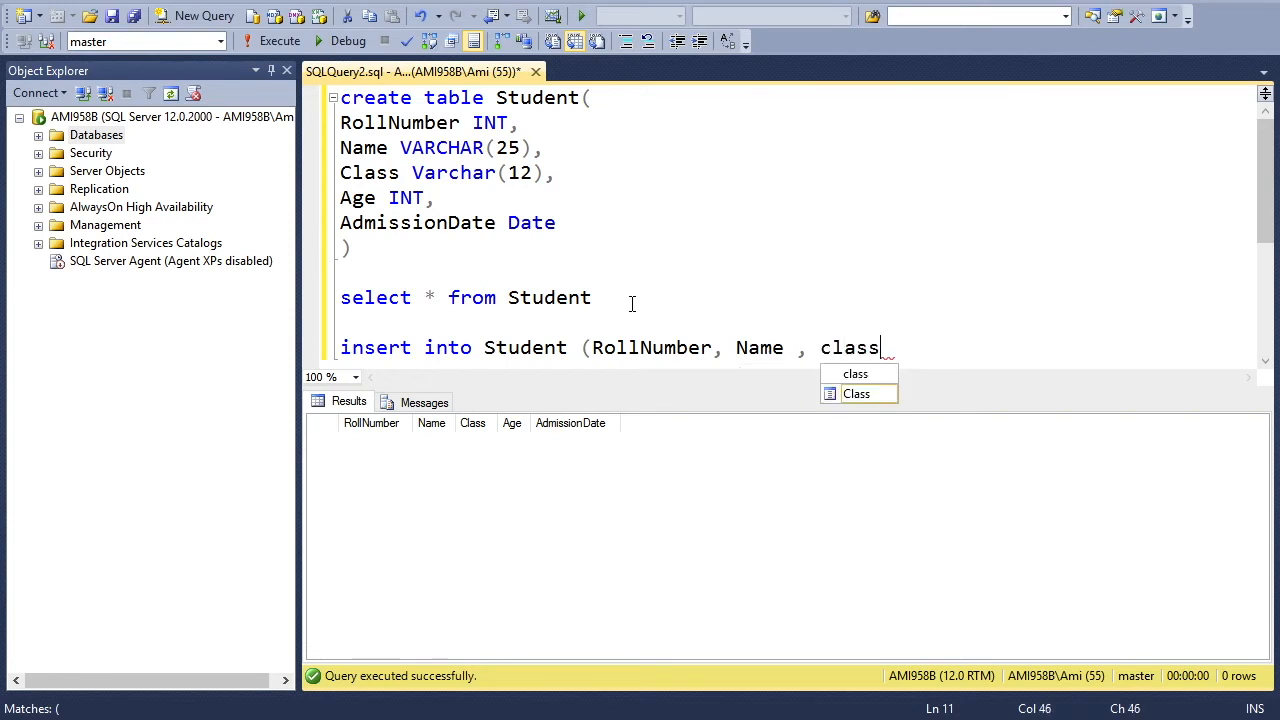
{"action": "type", "text": ", Age, "}
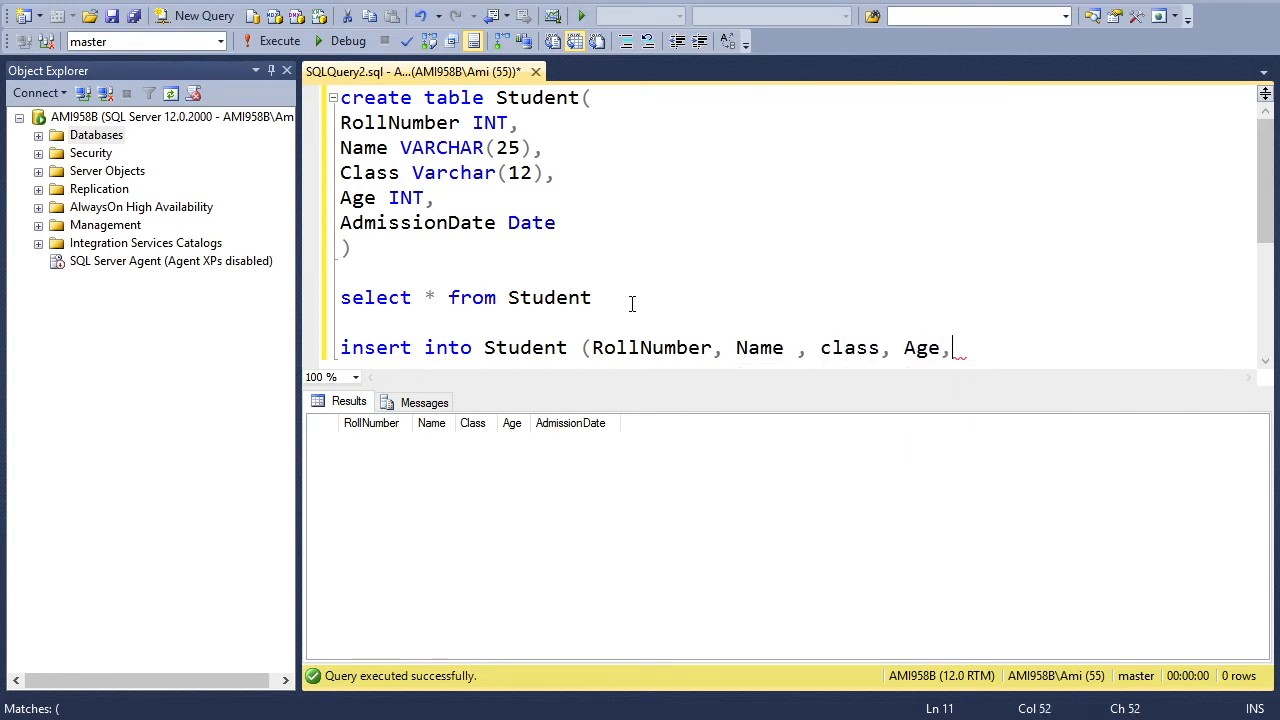
{"action": "type", "text": "Admi"}
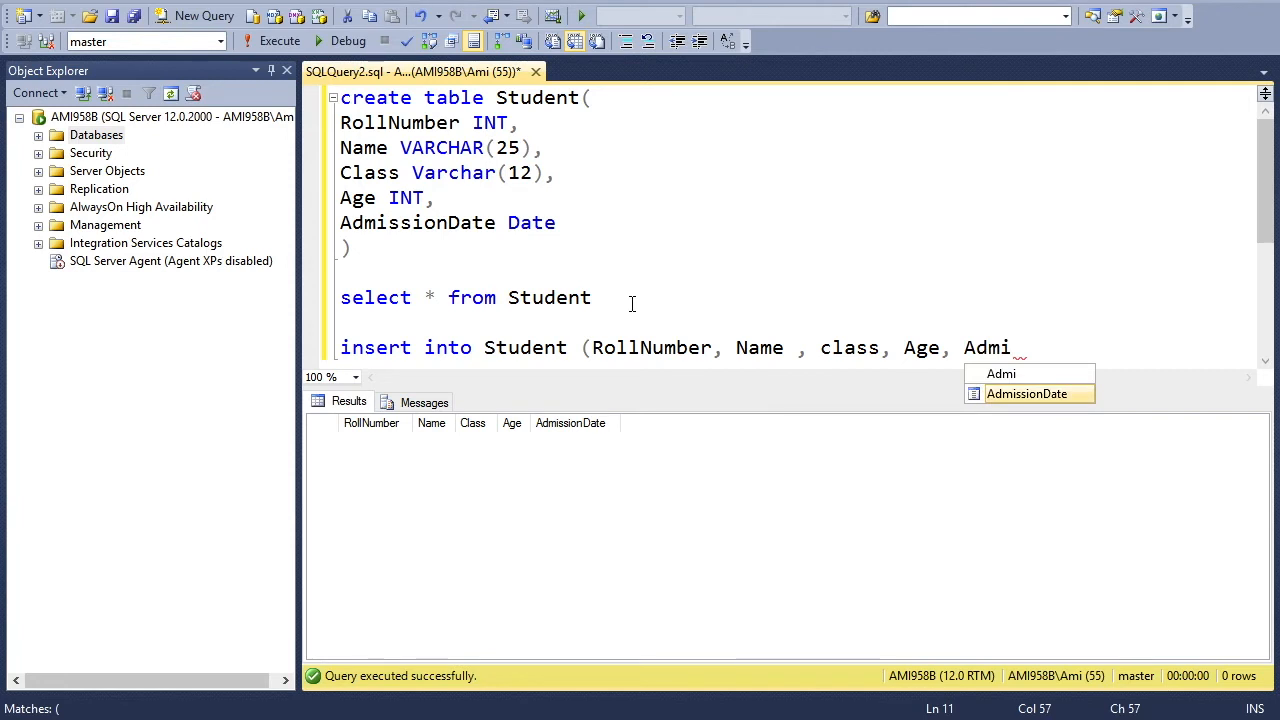
{"action": "key", "text": "Tab"}
{"action": "type", "text": ")"}
{"action": "key", "text": "Return"}
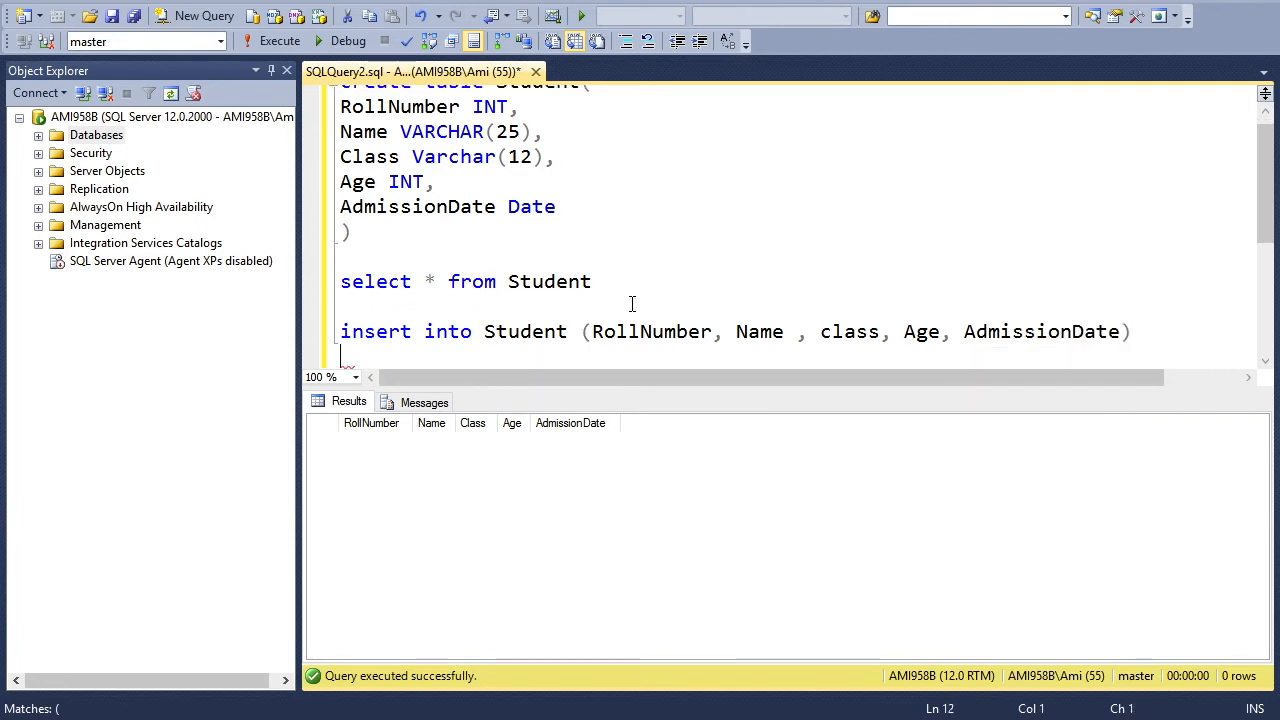
{"action": "type", "text": "values"}
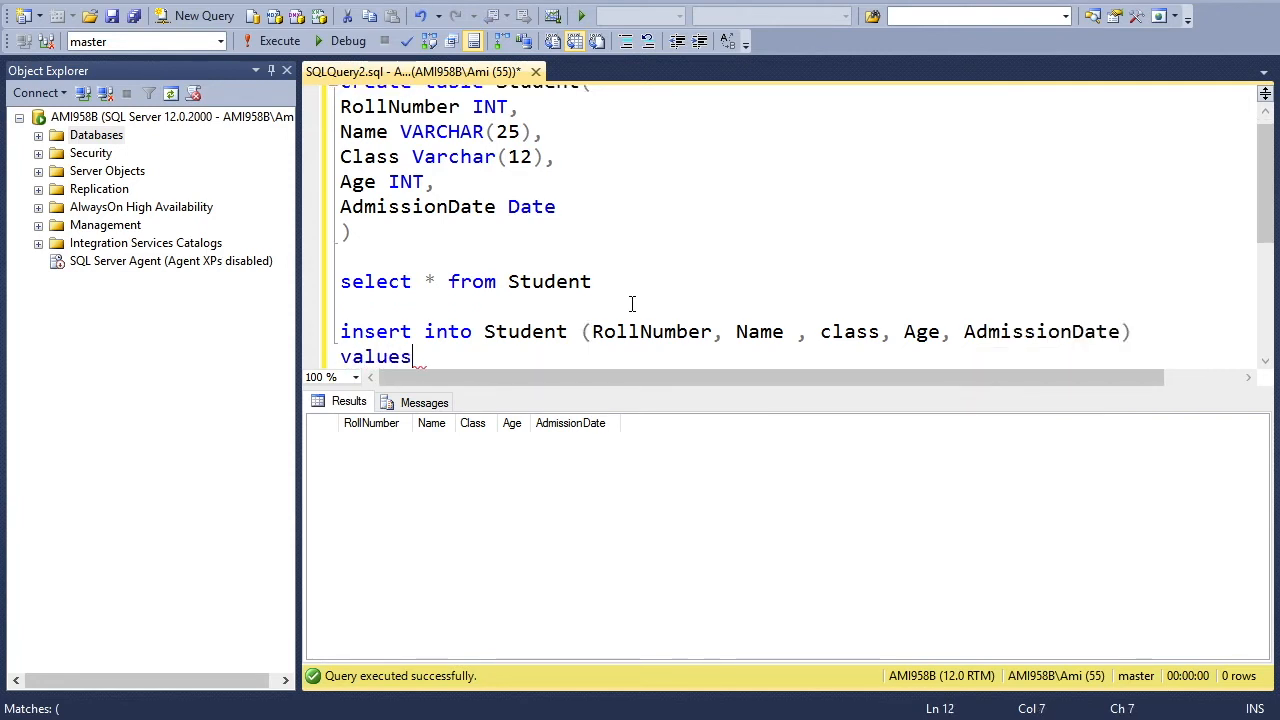
{"action": "type", "text": "("}
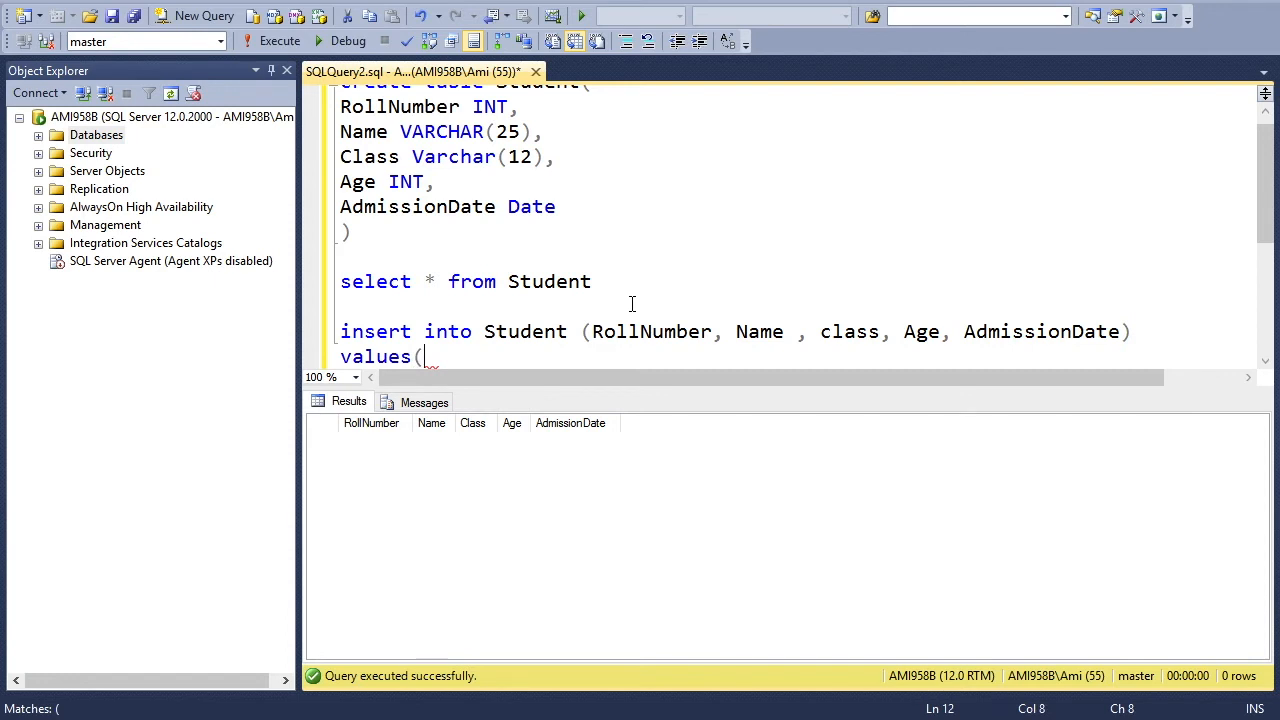
{"action": "type", "text": "1,"}
{"action": "type", "text": "'Raj"}
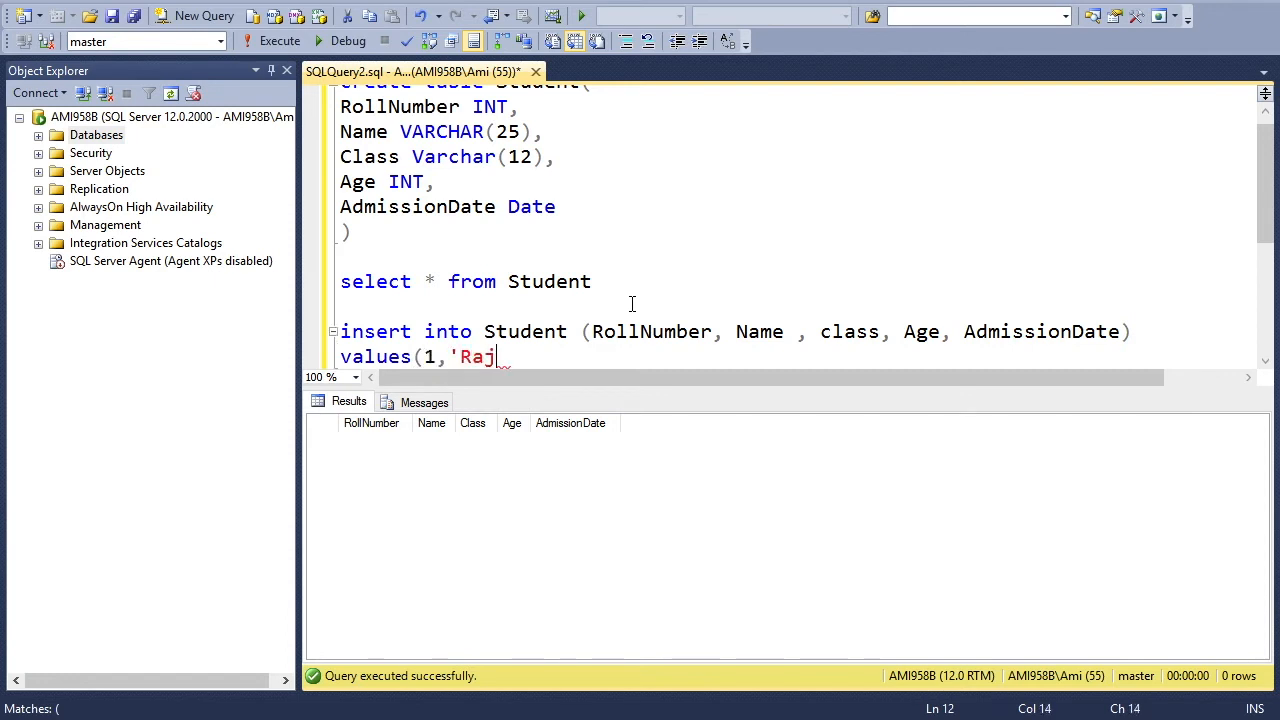
{"action": "type", "text": "',"}
{"action": "type", "text": "'Six'"}
{"action": "type", "text": ","}
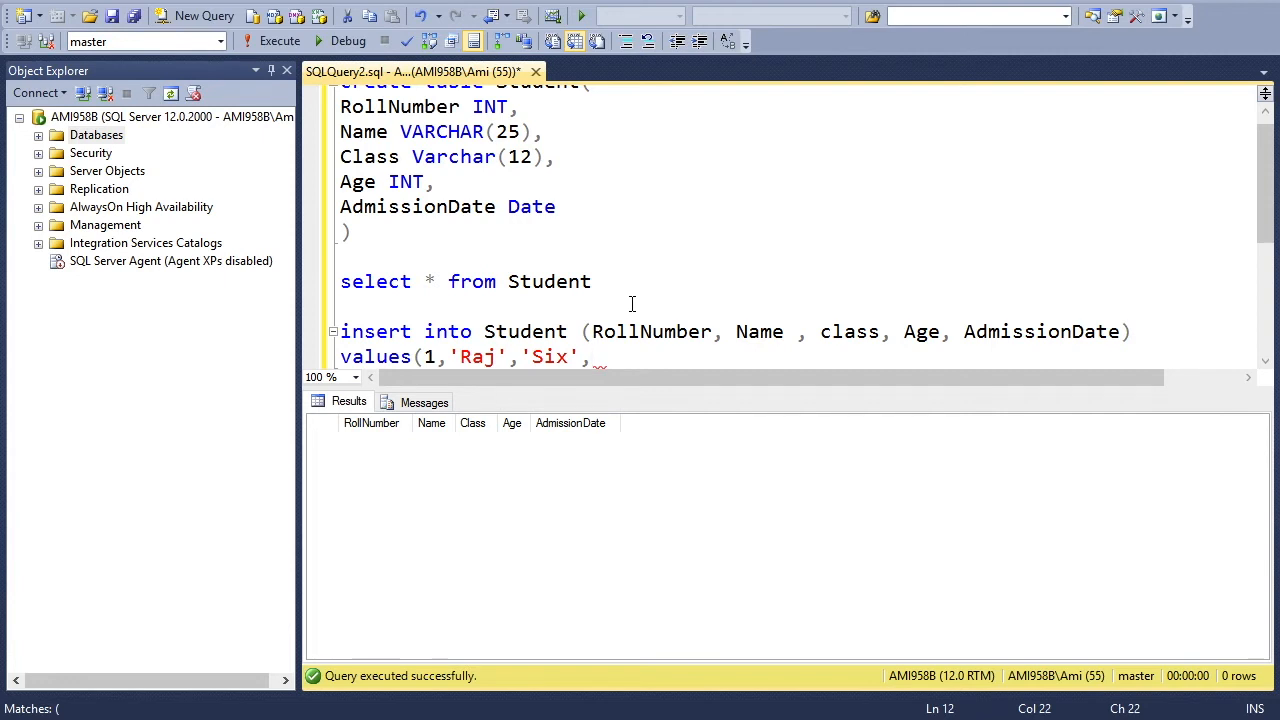
{"action": "type", "text": "9,"}
{"action": "type", "text": "01/01/"}
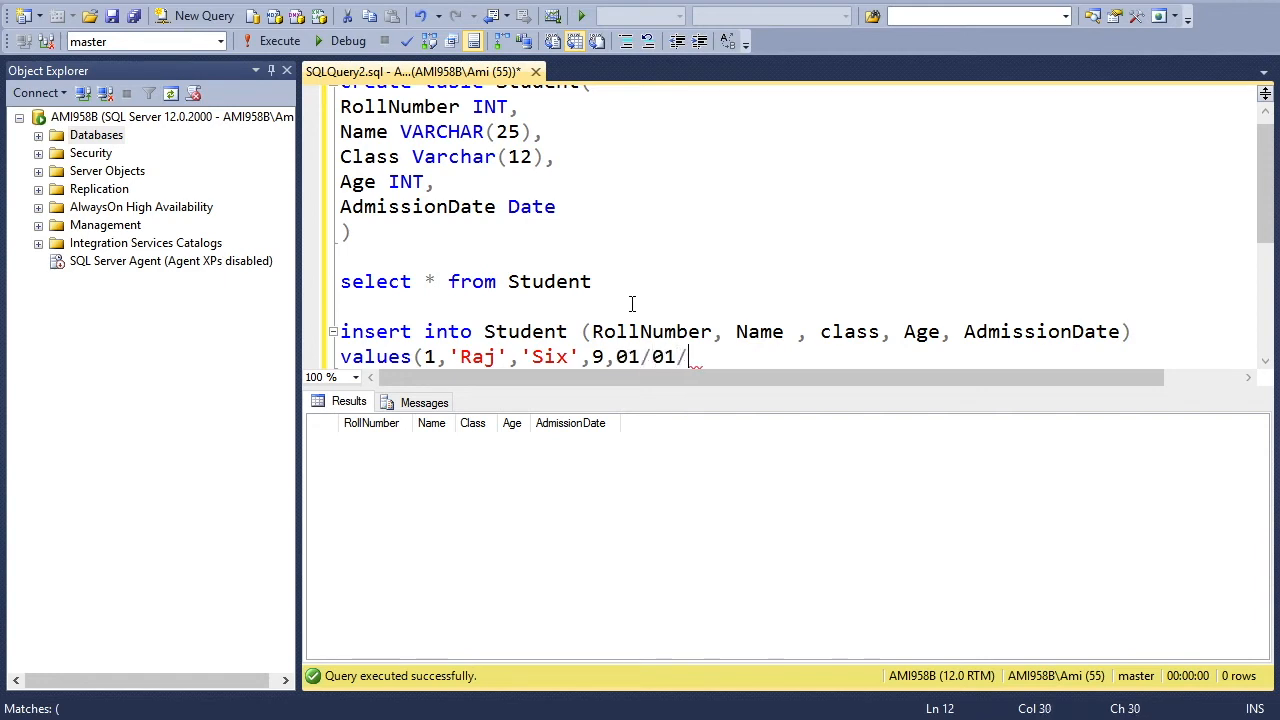
{"action": "type", "text": "2020"}
{"action": "type", "text": ")"}
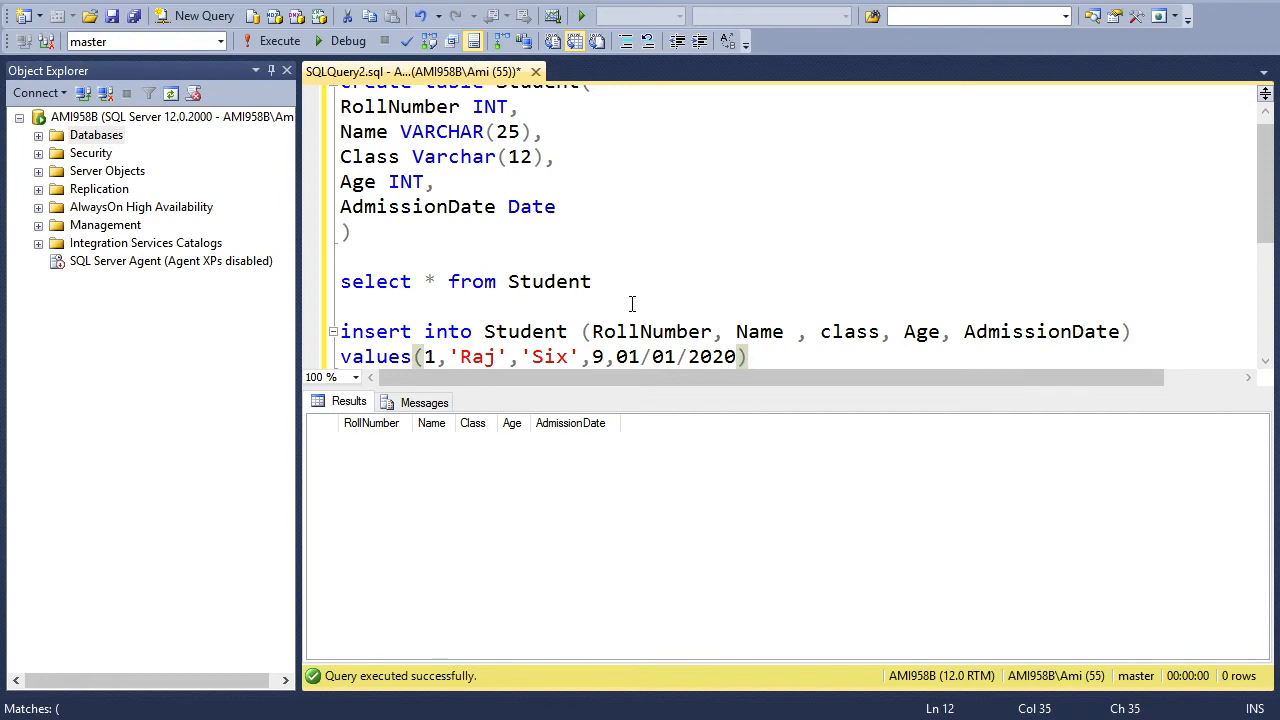
{"action": "key", "text": "Left"}
{"action": "type", "text": "'"}
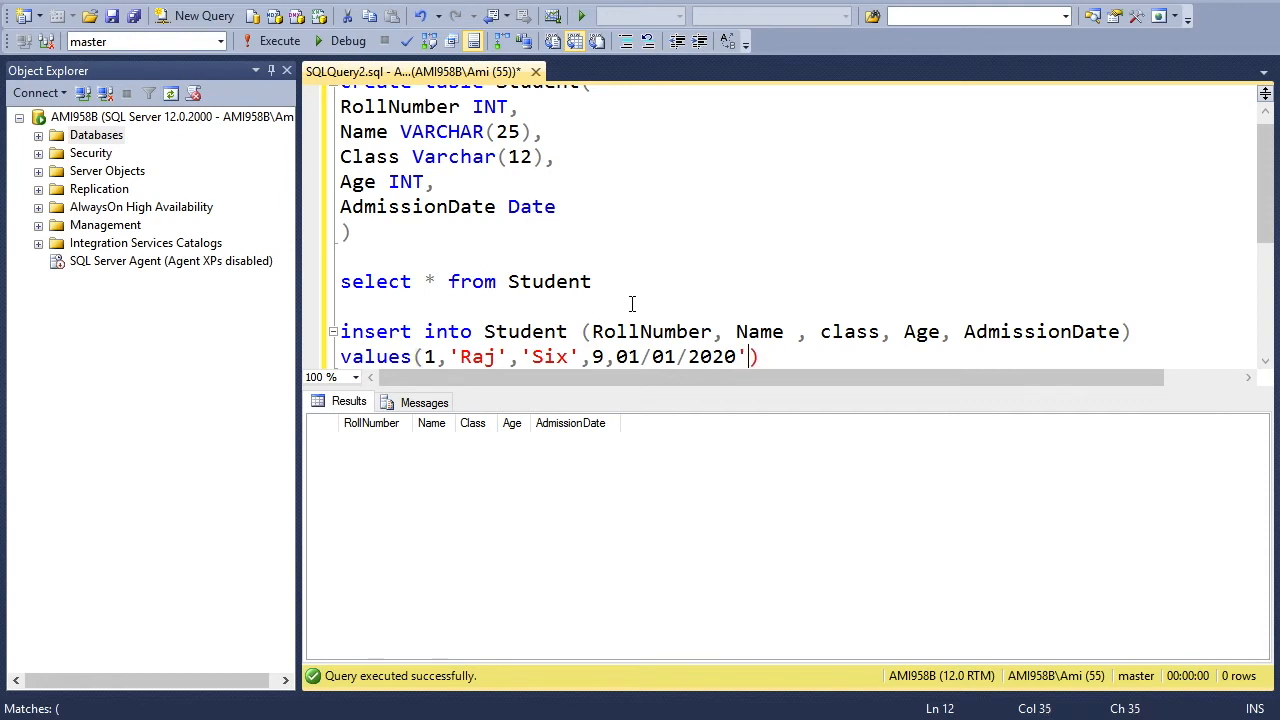
- Wrap 01/01/2020 in single quotes and select the insert statement lines
{"action": "key", "text": "Left"}
{"action": "key", "text": "Left"}
{"action": "key", "text": "Left"}
{"action": "key", "text": "Left"}
{"action": "key", "text": "Left"}
{"action": "key", "text": "Left"}
{"action": "key", "text": "Left"}
{"action": "key", "text": "Left"}
{"action": "key", "text": "Left"}
{"action": "key", "text": "Left"}
{"action": "key", "text": "Left"}
{"action": "type", "text": "'"}
{"action": "key", "text": "Right"}
{"action": "key", "text": "Right"}
{"action": "key", "text": "Right"}
{"action": "key", "text": "Right"}
{"action": "key", "text": "Right"}
{"action": "key", "text": "Right"}
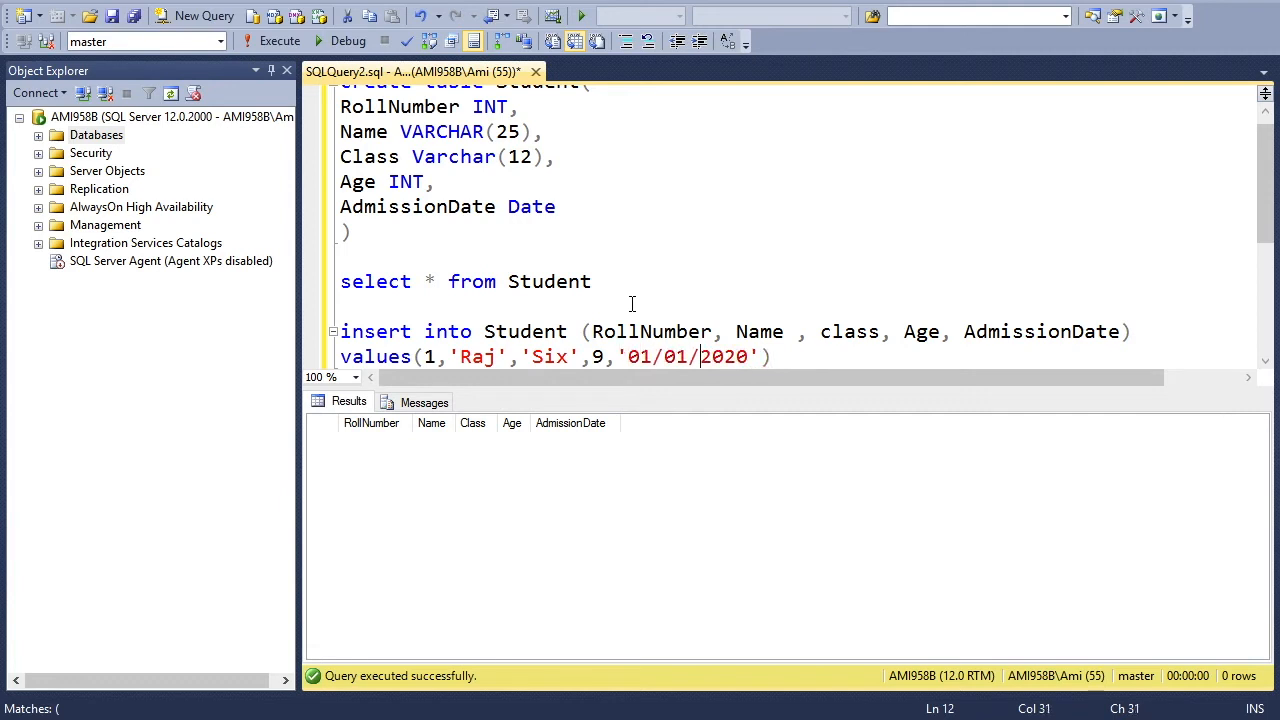
{"action": "key", "text": "Right"}
{"action": "key", "text": "Right"}
{"action": "key", "text": "Right"}
{"action": "key", "text": "Right"}
{"action": "key", "text": "Right"}
{"action": "key", "text": "Right"}
{"action": "key", "text": "shift+Up"}
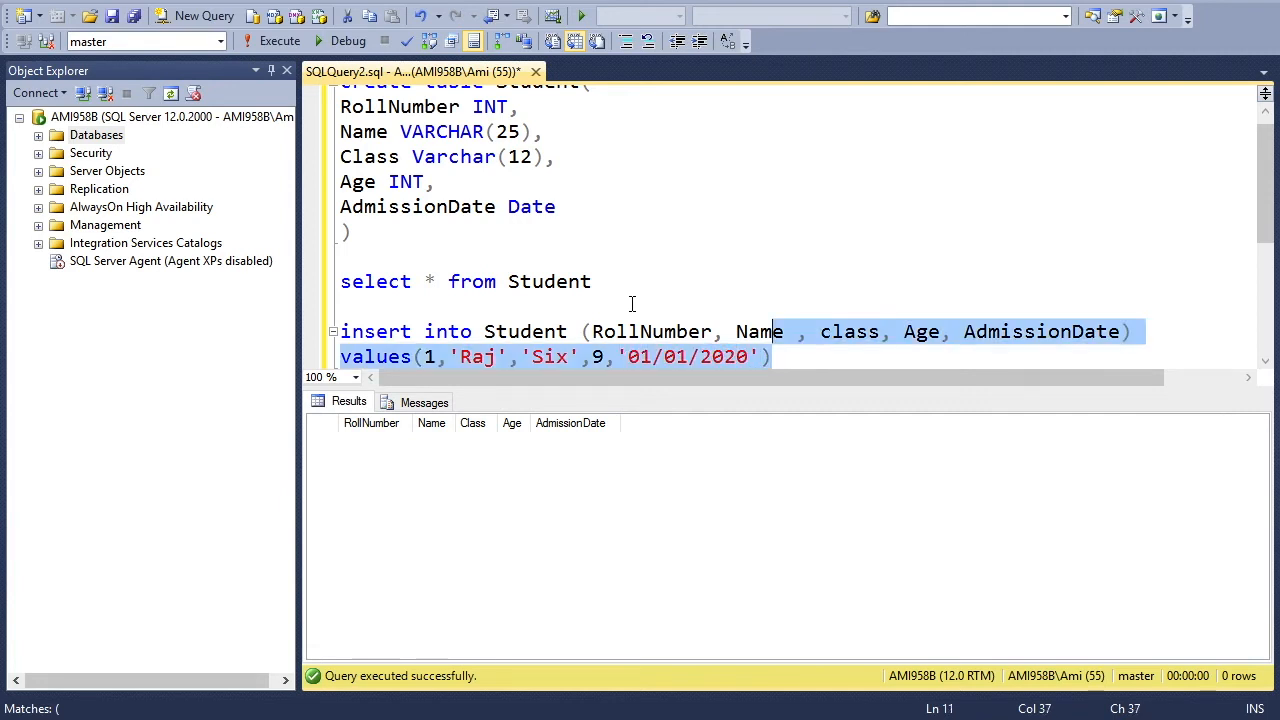
{"action": "key", "text": "shift+Up"}
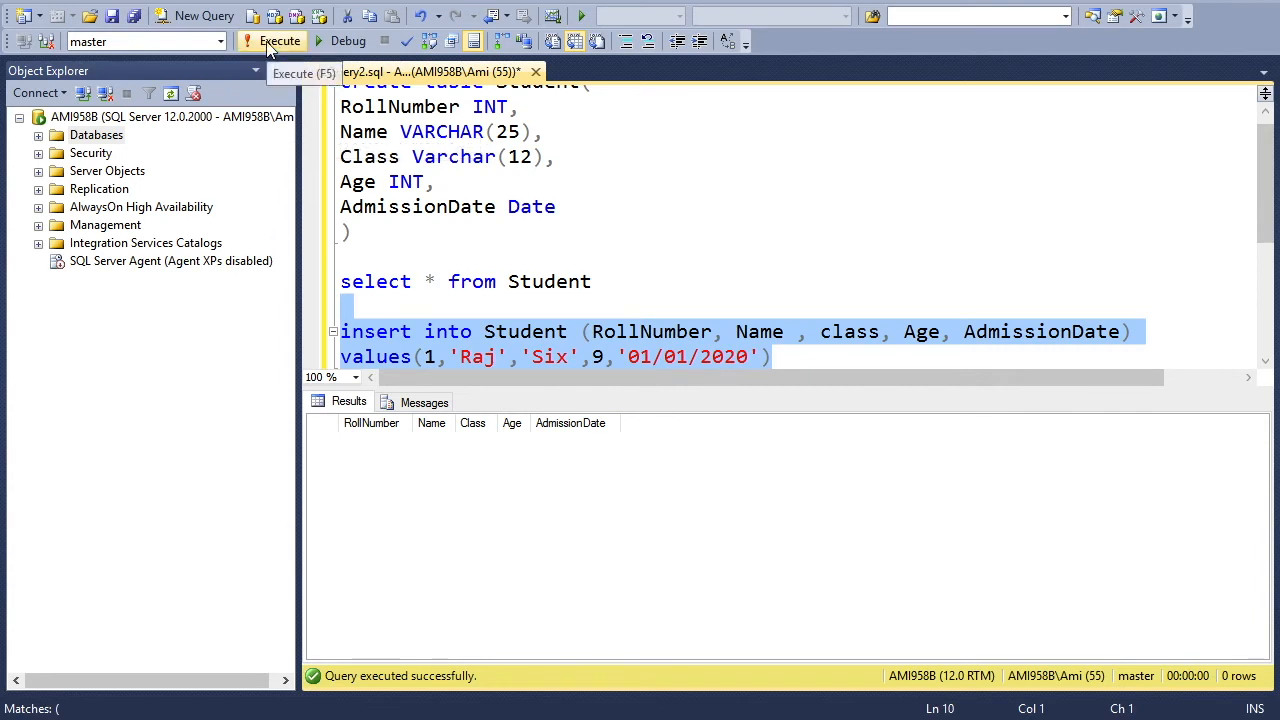
- Execute the insert adding Raj's row, then review and reselect the insert statement
{"action": "left_click", "coordinate": [267, 45]}
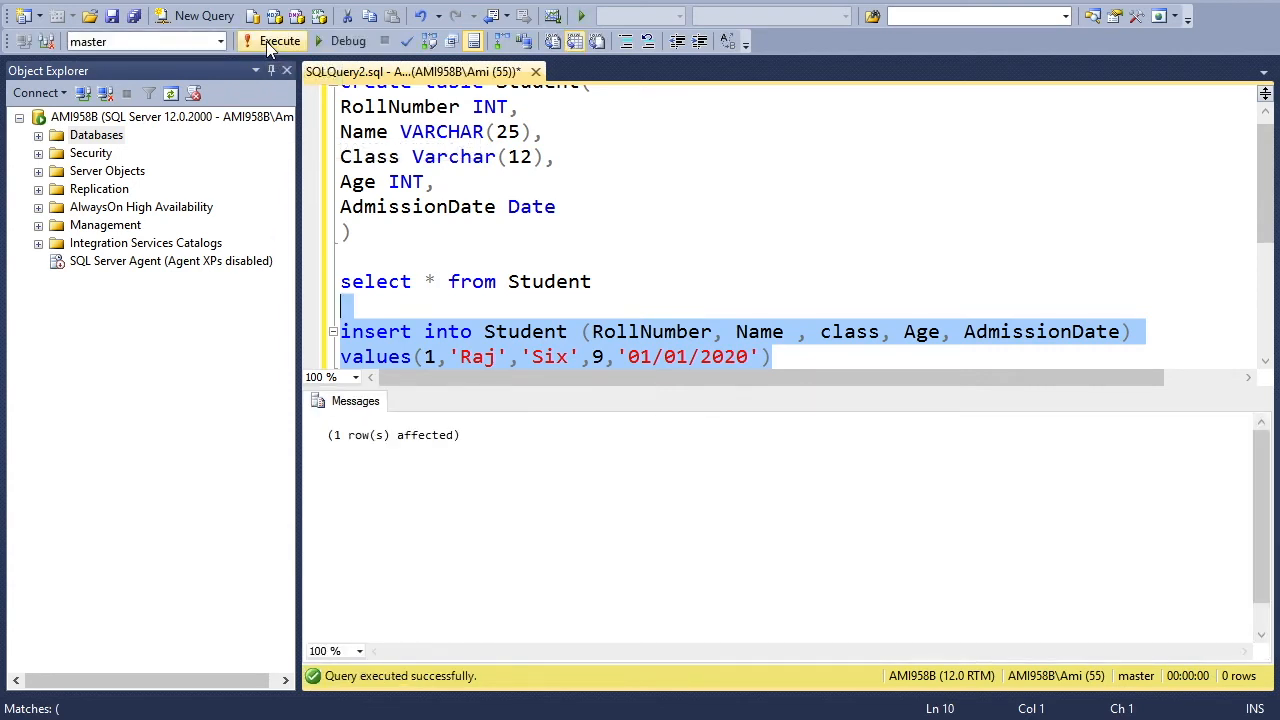
{"action": "left_click", "coordinate": [820, 362]}
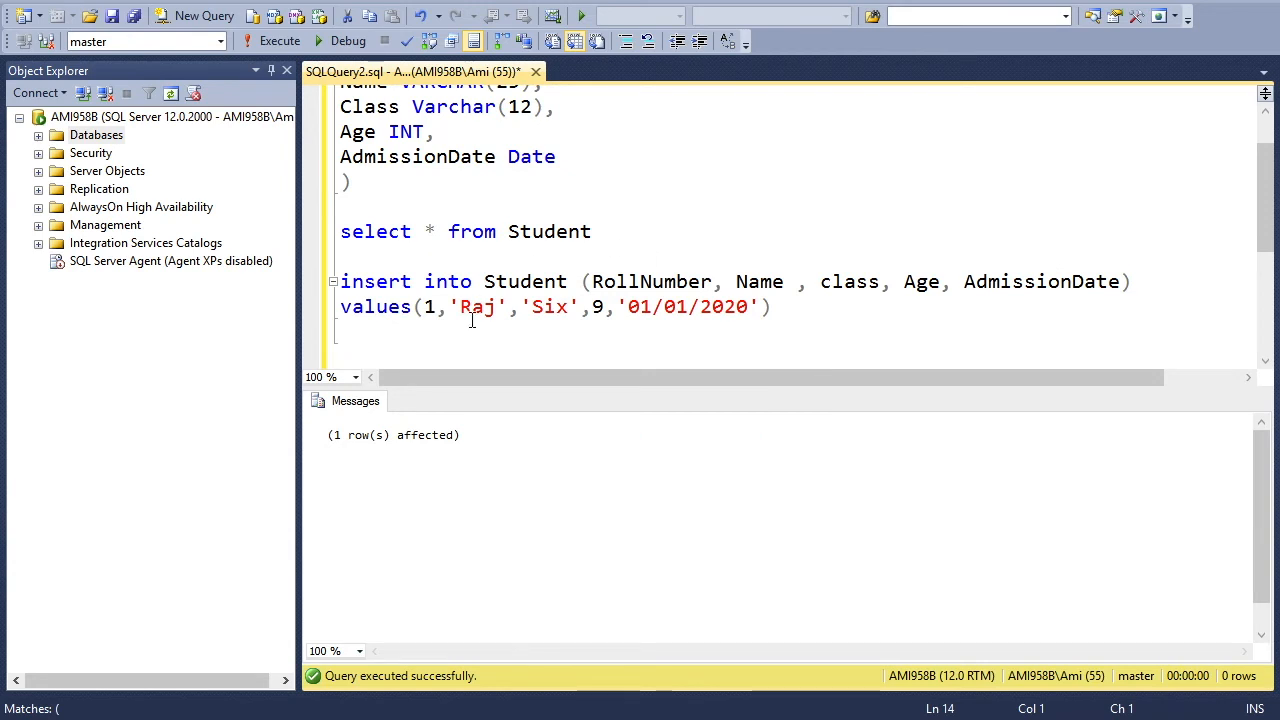
{"action": "double_click", "coordinate": [432, 307]}
{"action": "double_click", "coordinate": [429, 307]}
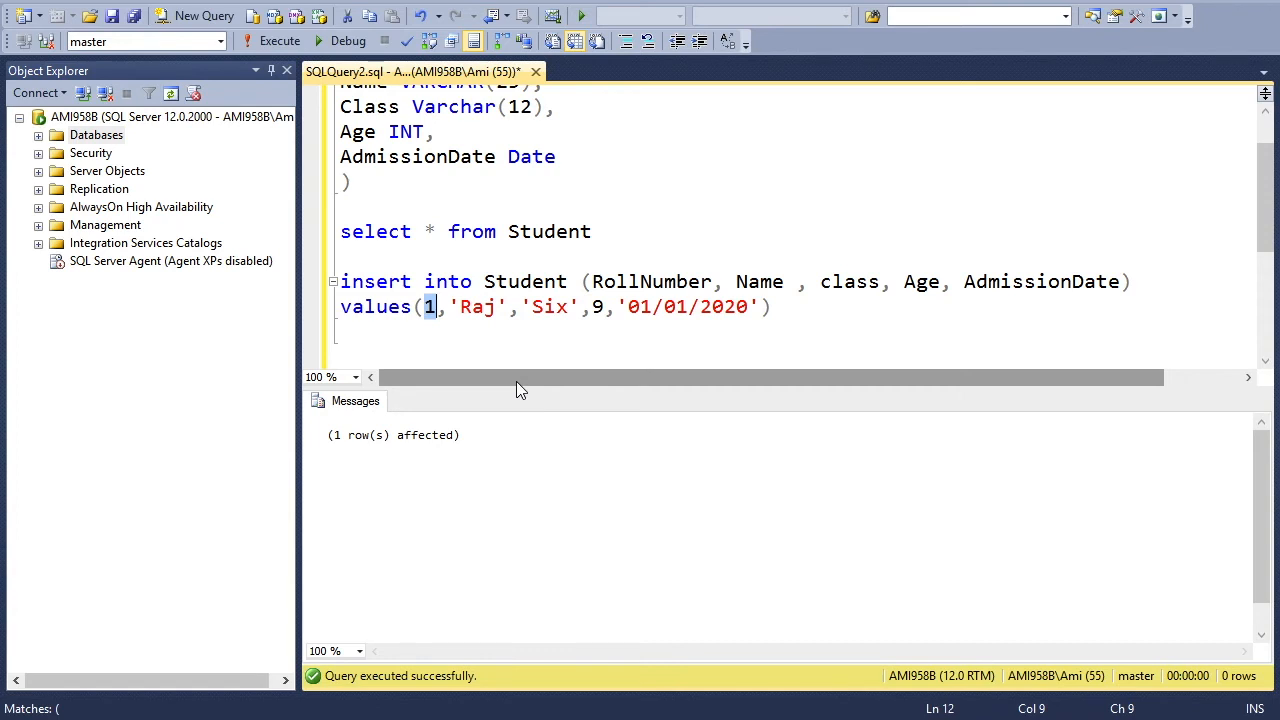
{"action": "key", "text": "Right"}
{"action": "key", "text": "Right"}
{"action": "key", "text": "Right"}
{"action": "key", "text": "Down"}
{"action": "left_click_drag", "start_coordinate": [772, 307], "coordinate": [341, 256]}
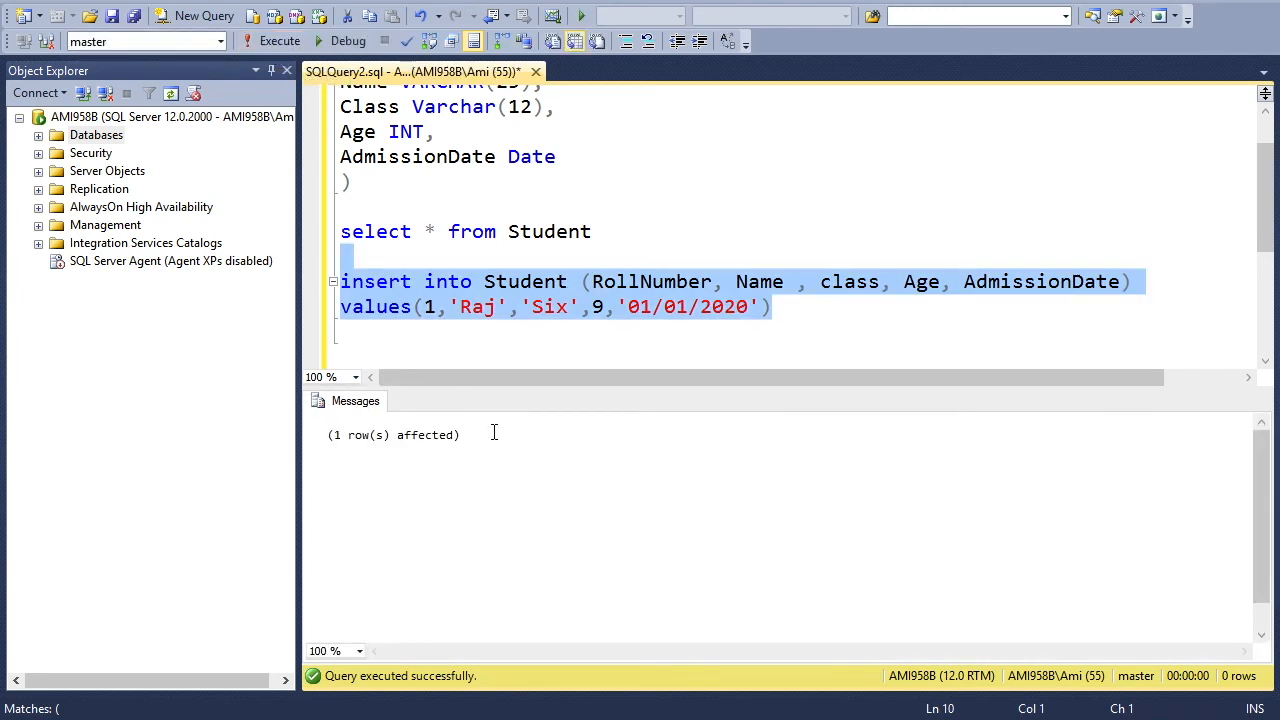
- Reselect the 'select * from Student' line and execute it to show Raj's row
{"action": "left_click", "coordinate": [437, 357]}
{"action": "type", "text": "select"}
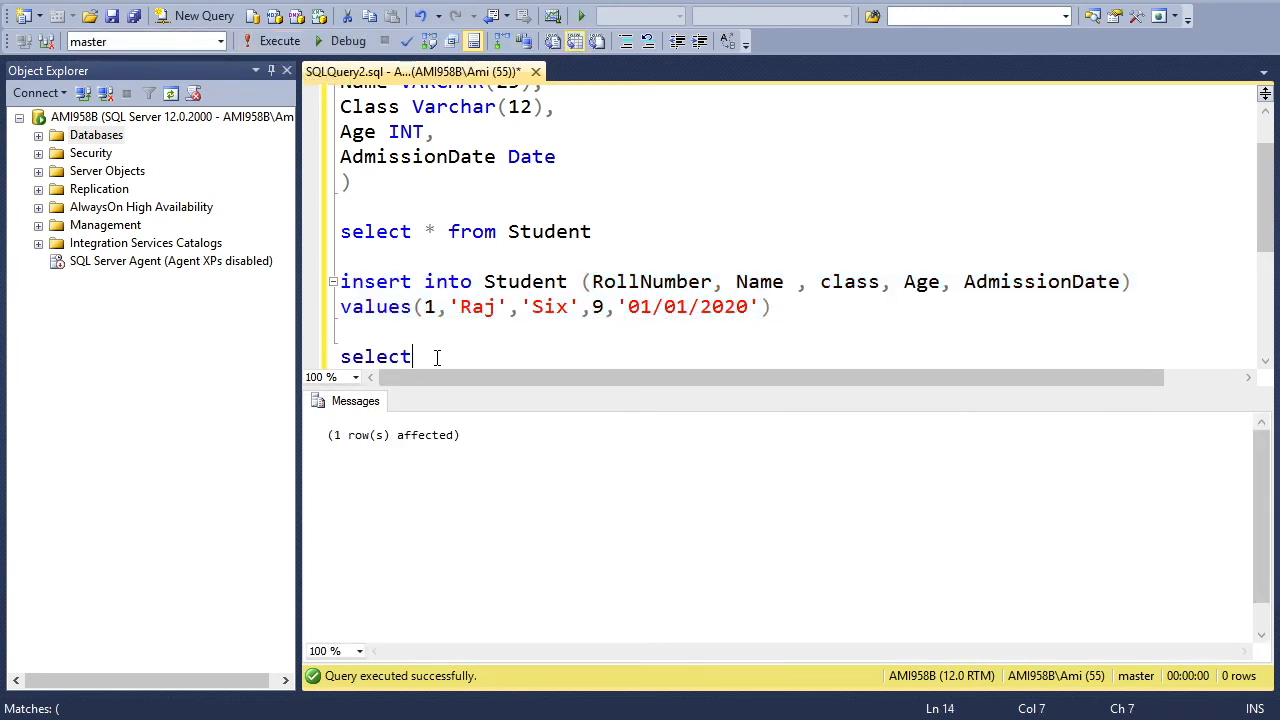
{"action": "key", "text": "BackSpace"}
{"action": "key", "text": "BackSpace"}
{"action": "key", "text": "BackSpace"}
{"action": "key", "text": "BackSpace"}
{"action": "key", "text": "BackSpace"}
{"action": "key", "text": "BackSpace"}
{"action": "key", "text": "Up"}
{"action": "key", "text": "Up"}
{"action": "key", "text": "Up"}
{"action": "key", "text": "Up"}
{"action": "key", "text": "shift+Up"}
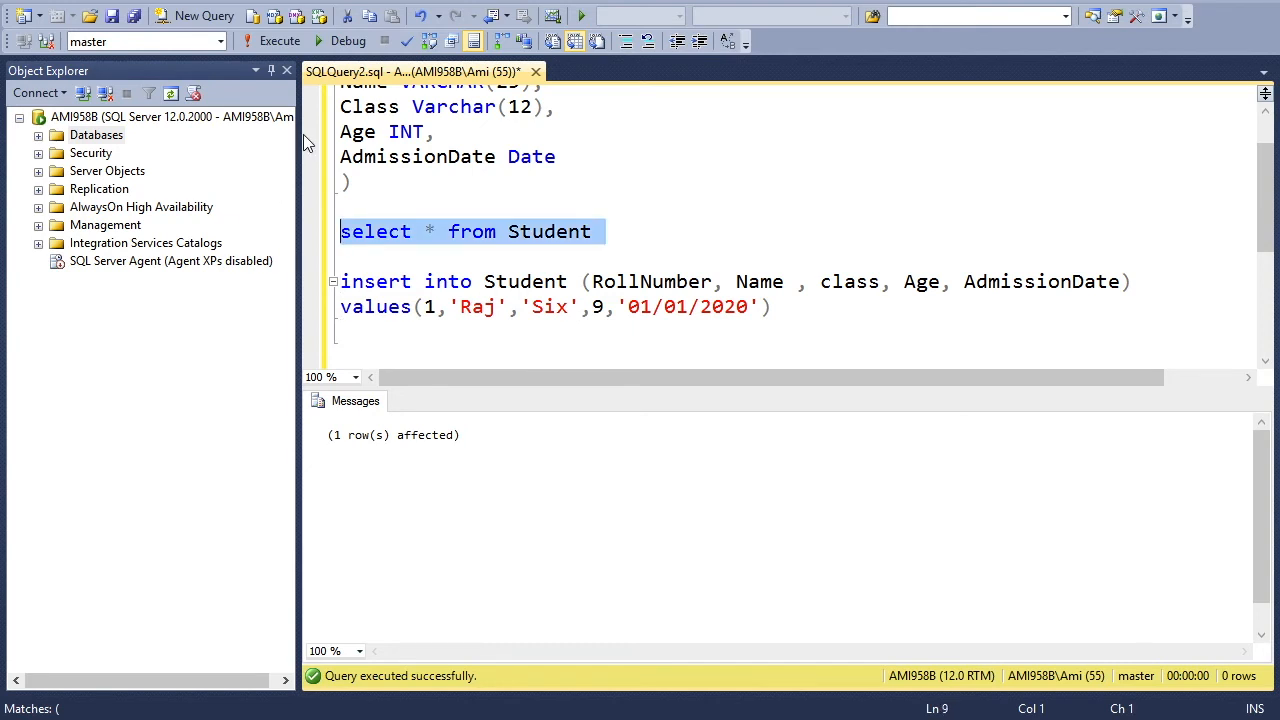
{"action": "left_click", "coordinate": [283, 42]}
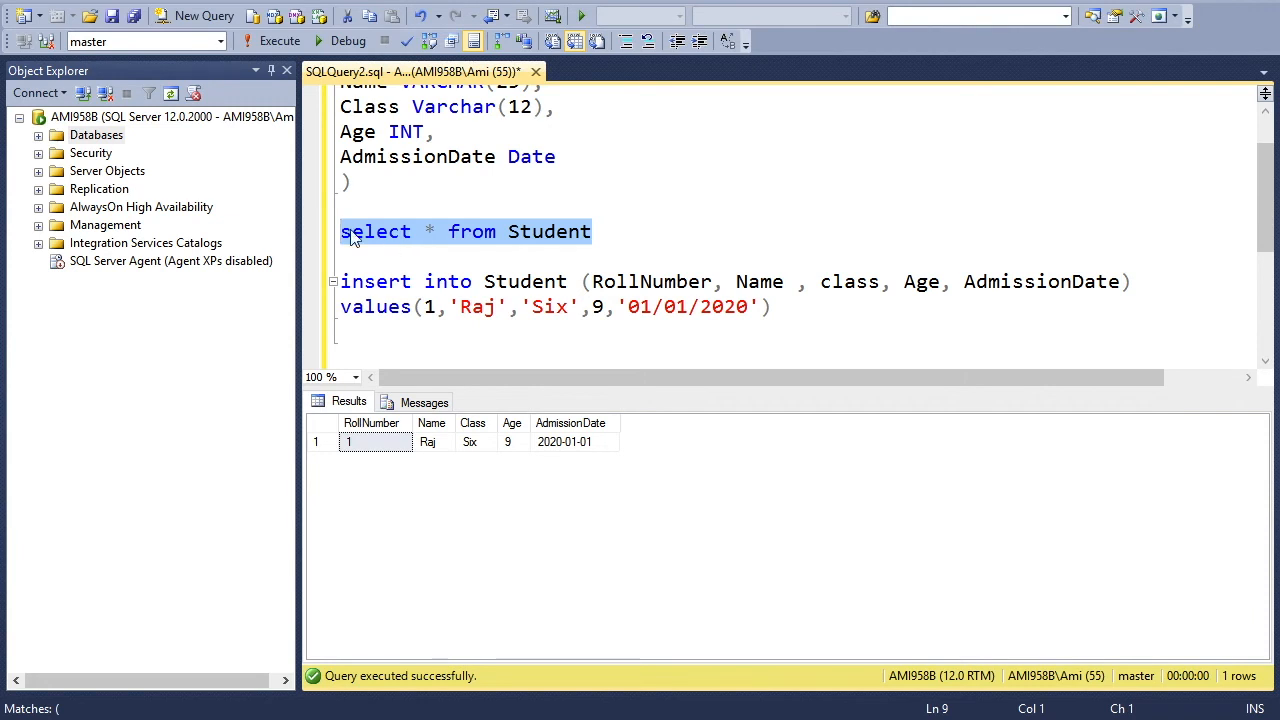
- Expand Databases > MyFirstDatabase > Tables in Object Explorer to show the existing tables
{"action": "left_click", "coordinate": [38, 135]}
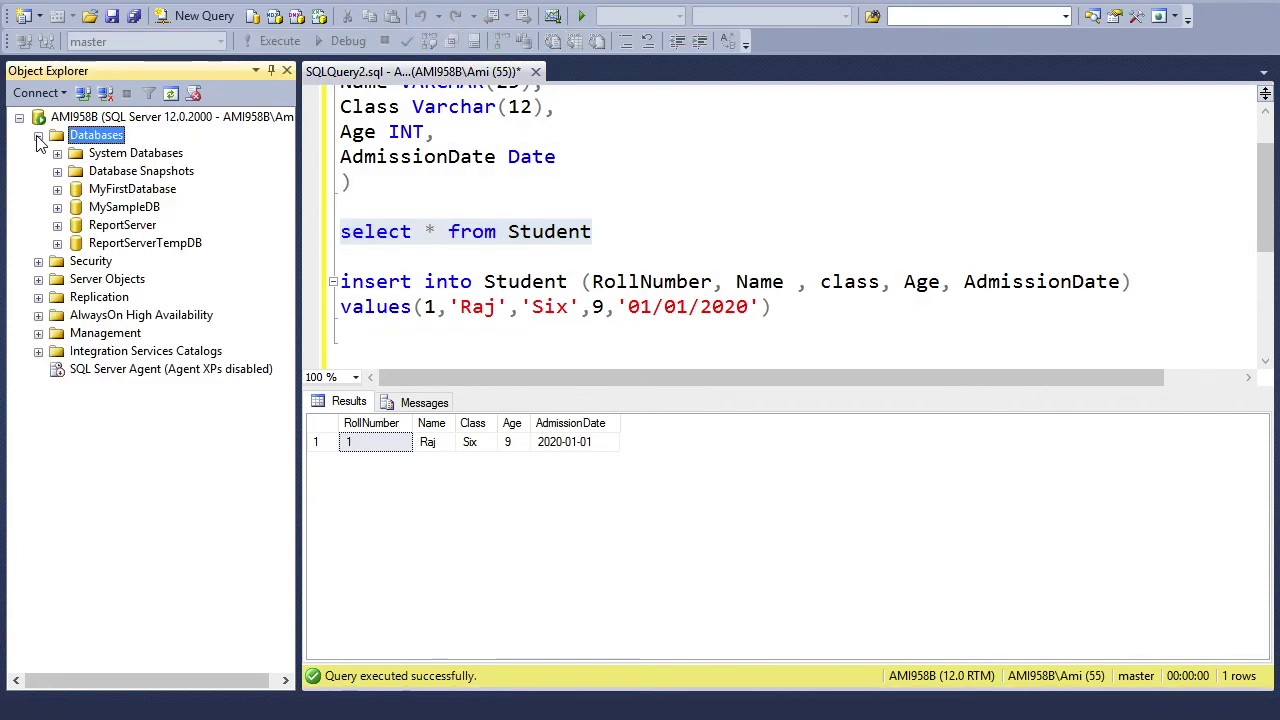
{"action": "left_click", "coordinate": [80, 190]}
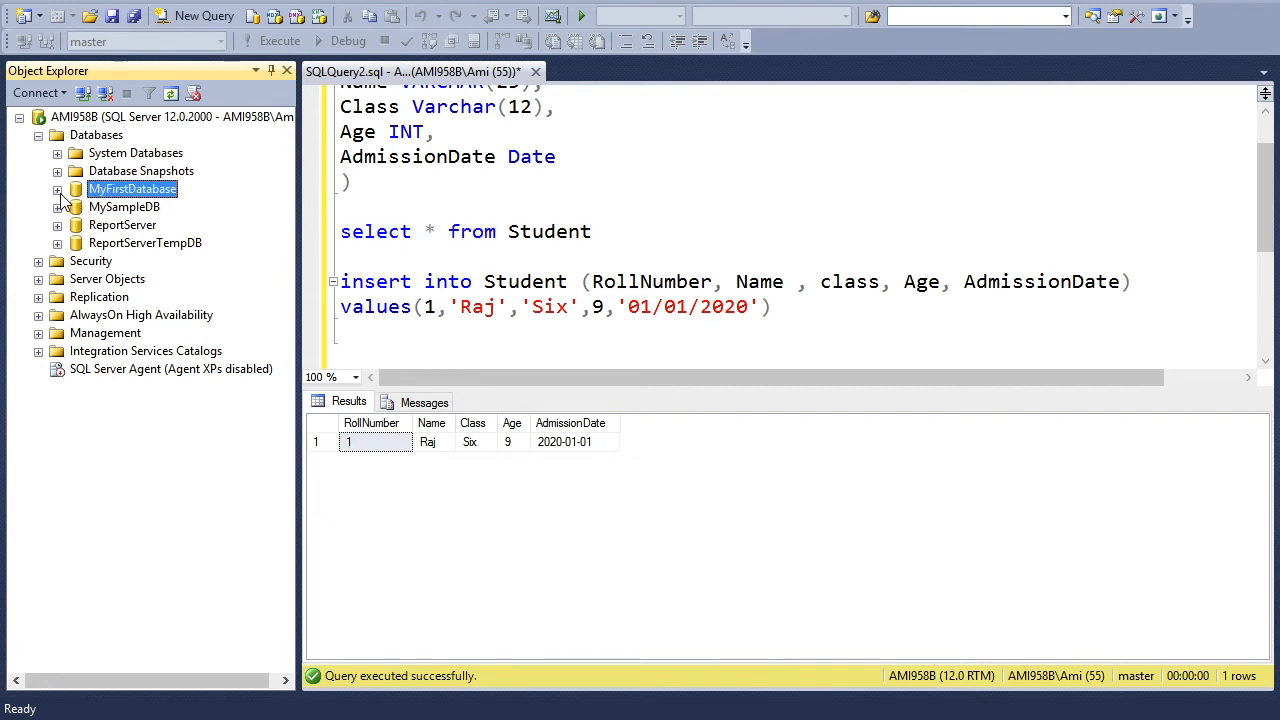
{"action": "left_click", "coordinate": [57, 190]}
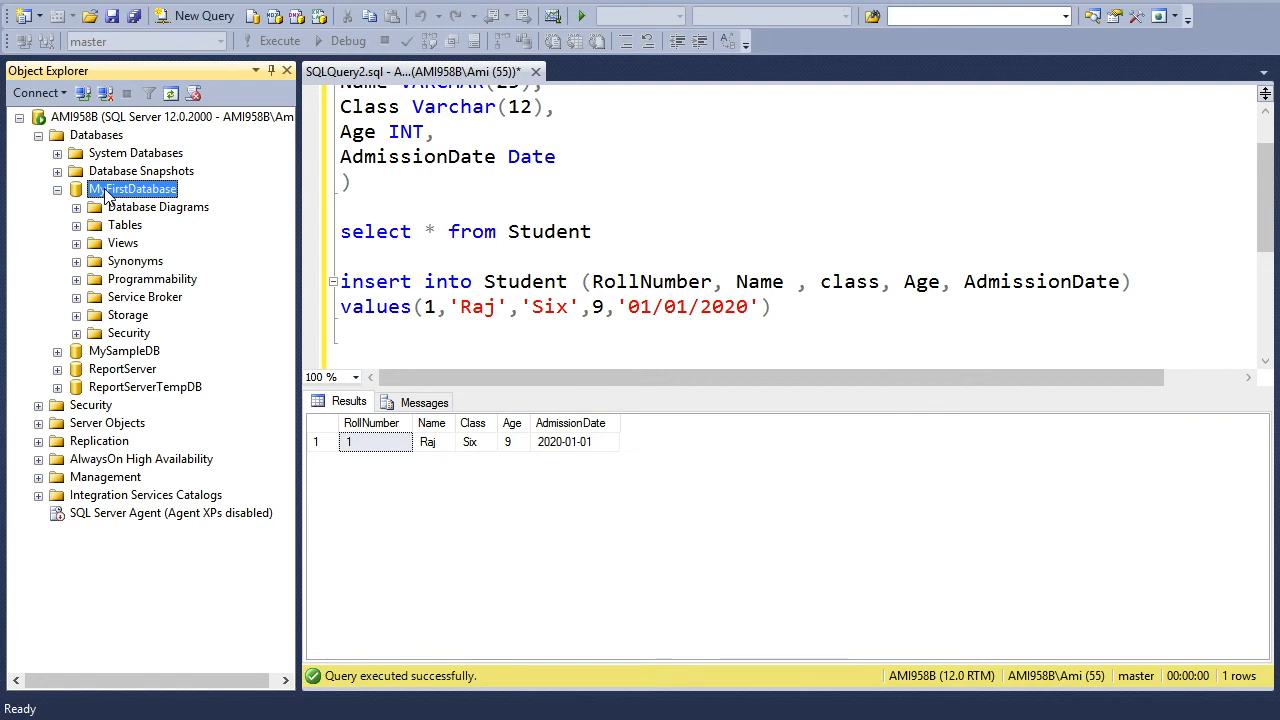
{"action": "left_click", "coordinate": [97, 229]}
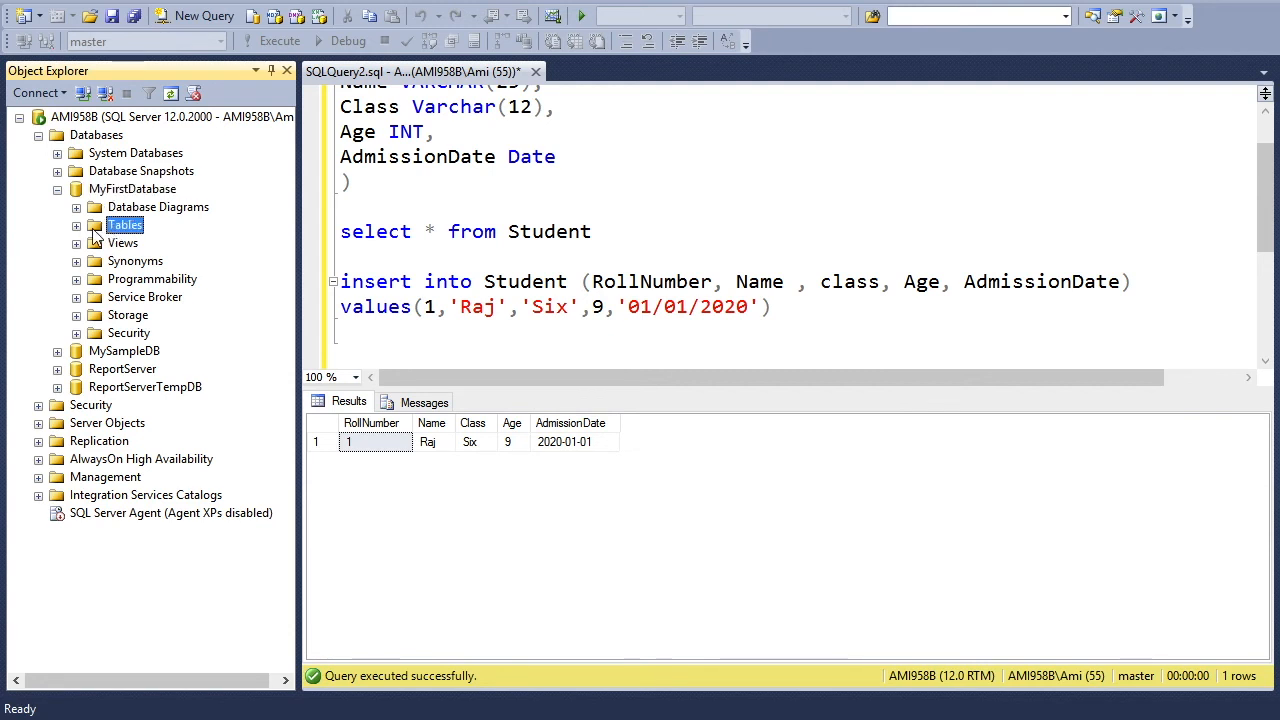
{"action": "left_click", "coordinate": [76, 225]}
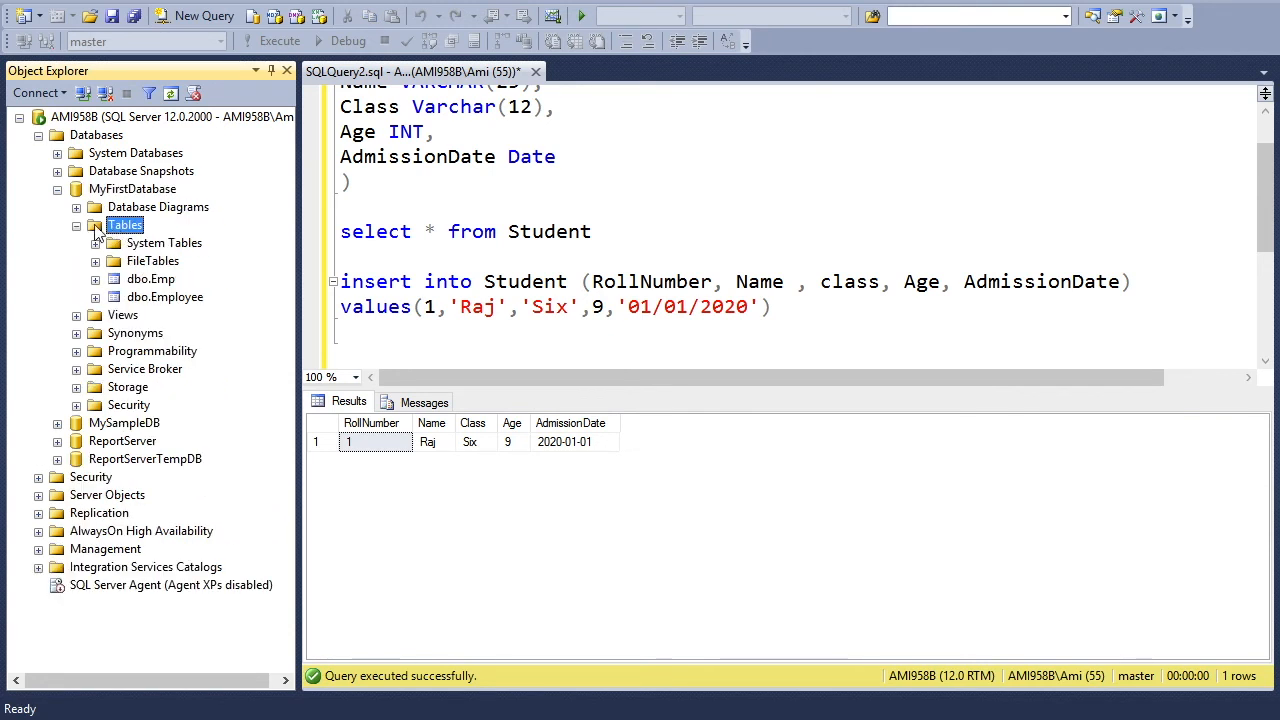
- Start a new table design from the Tables folder's context menu
{"action": "right_click", "coordinate": [97, 230]}
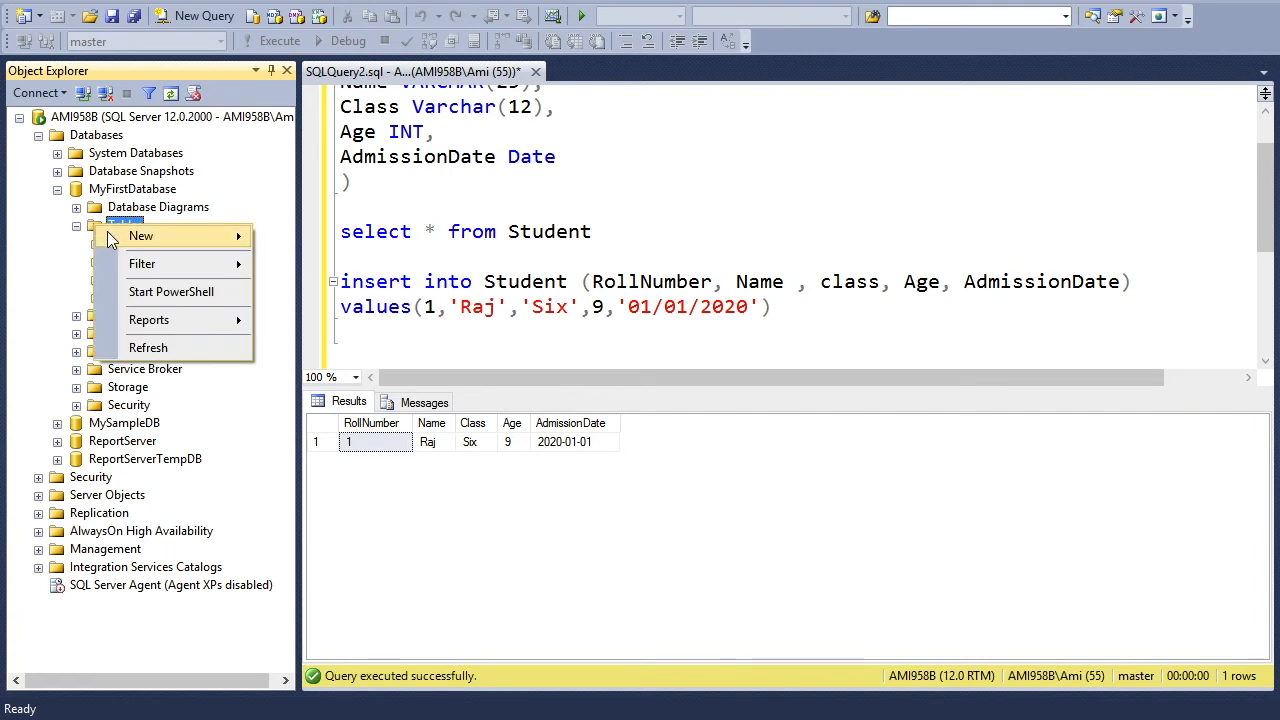
{"action": "mouse_move", "coordinate": [141, 236]}
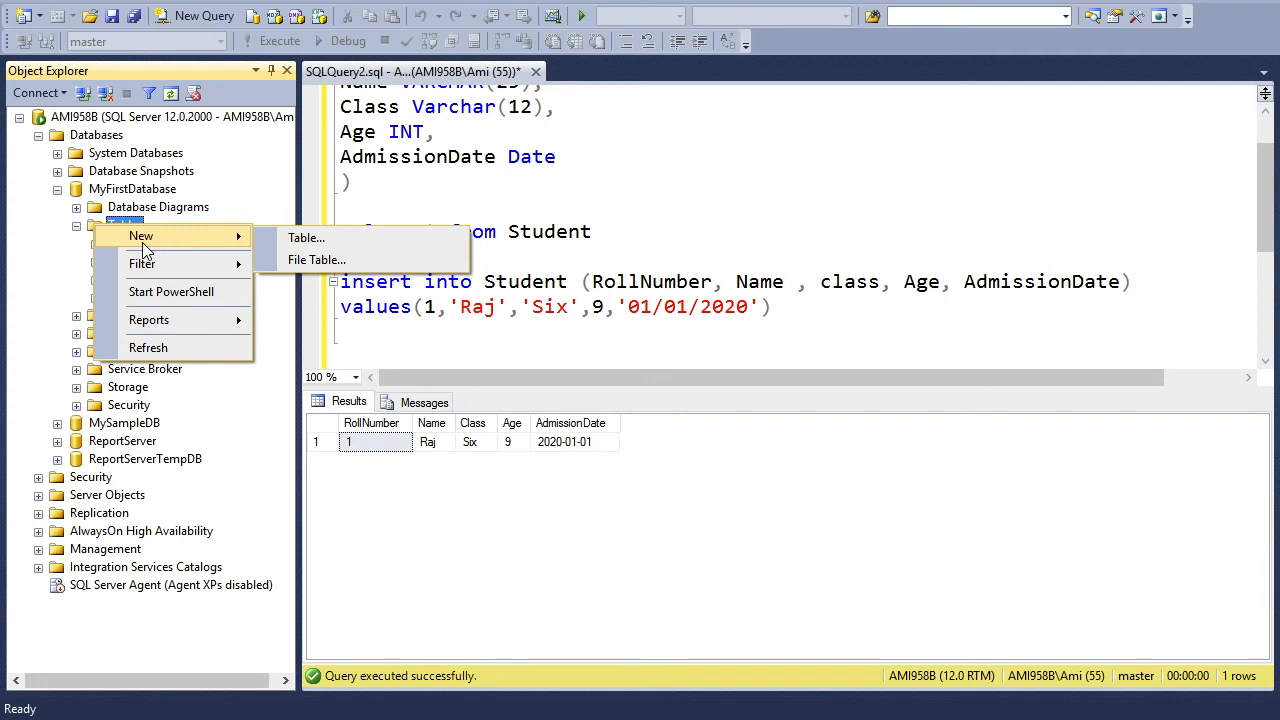
{"action": "left_click", "coordinate": [364, 242]}
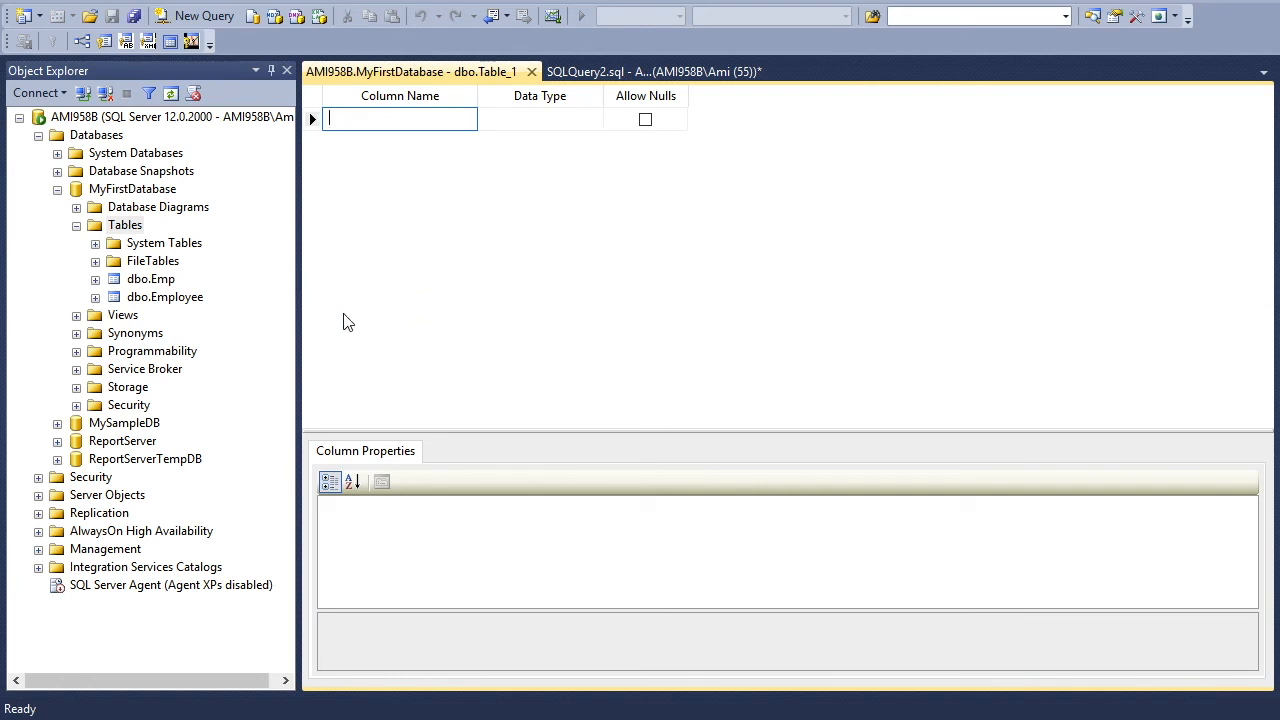
- Name the first column ID with data type int, allowing nulls
{"action": "left_click", "coordinate": [659, 97]}
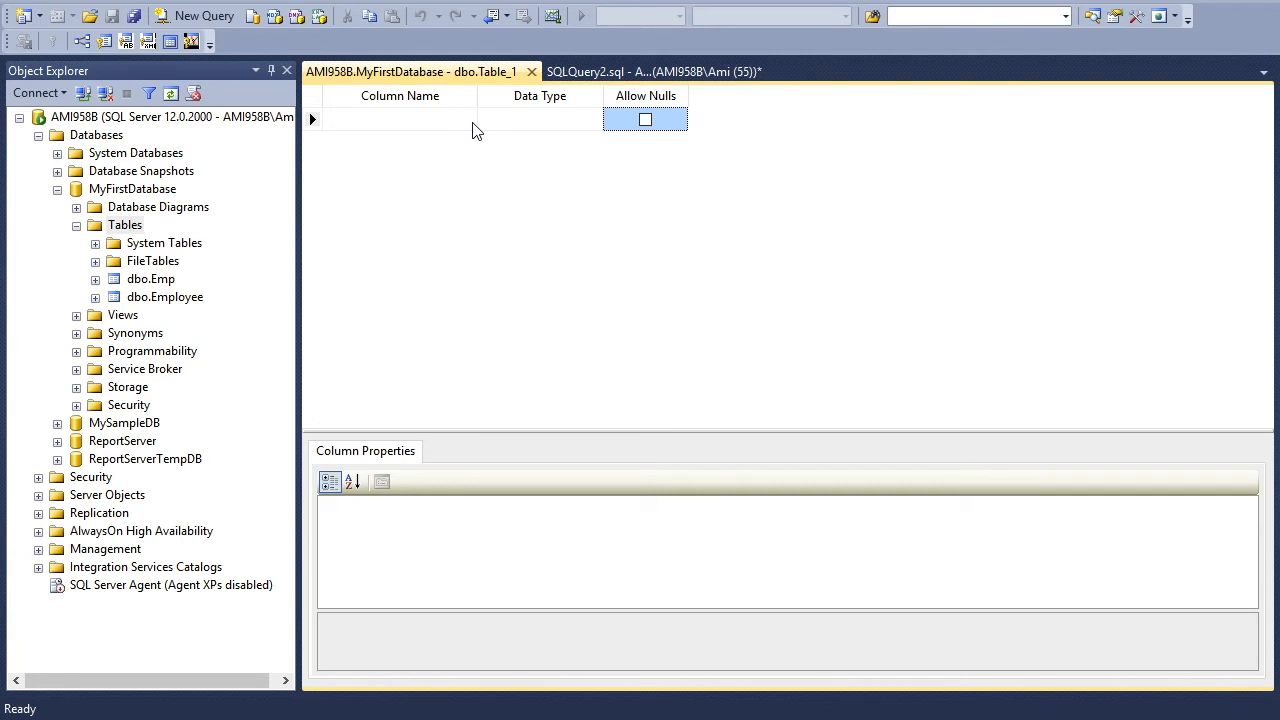
{"action": "left_click", "coordinate": [446, 120]}
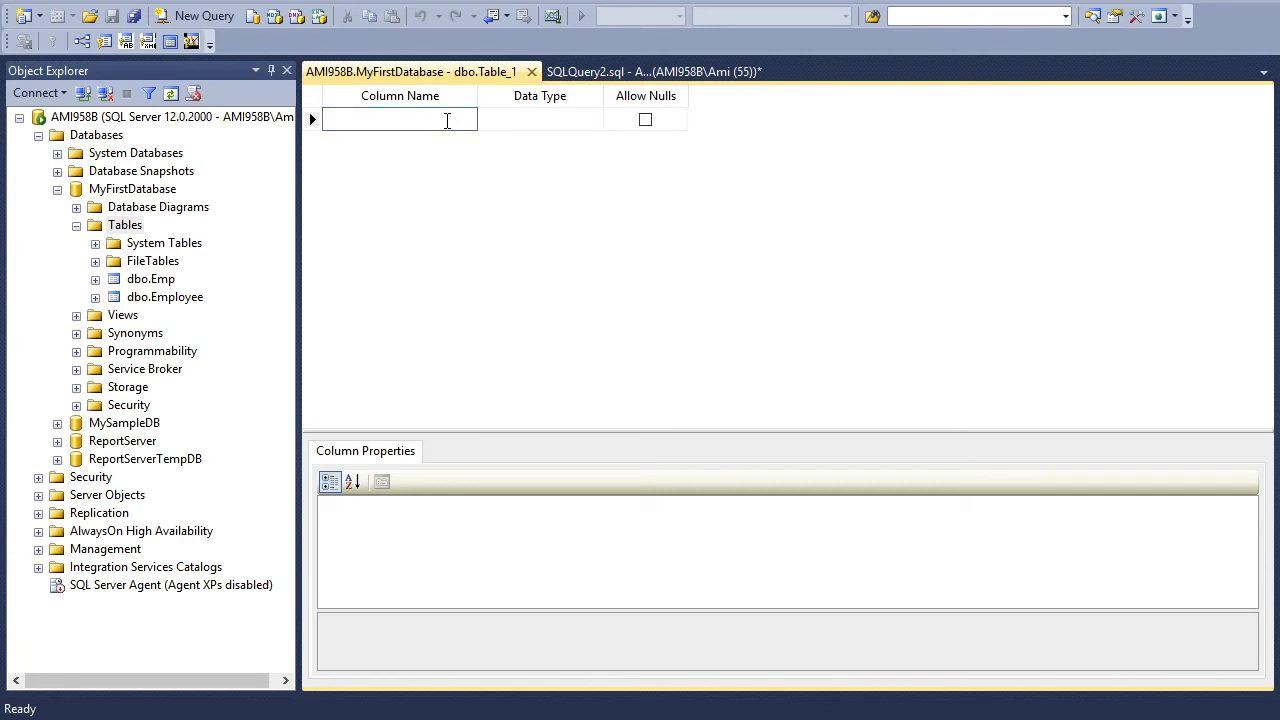
{"action": "type", "text": "ID"}
{"action": "key", "text": "Tab"}
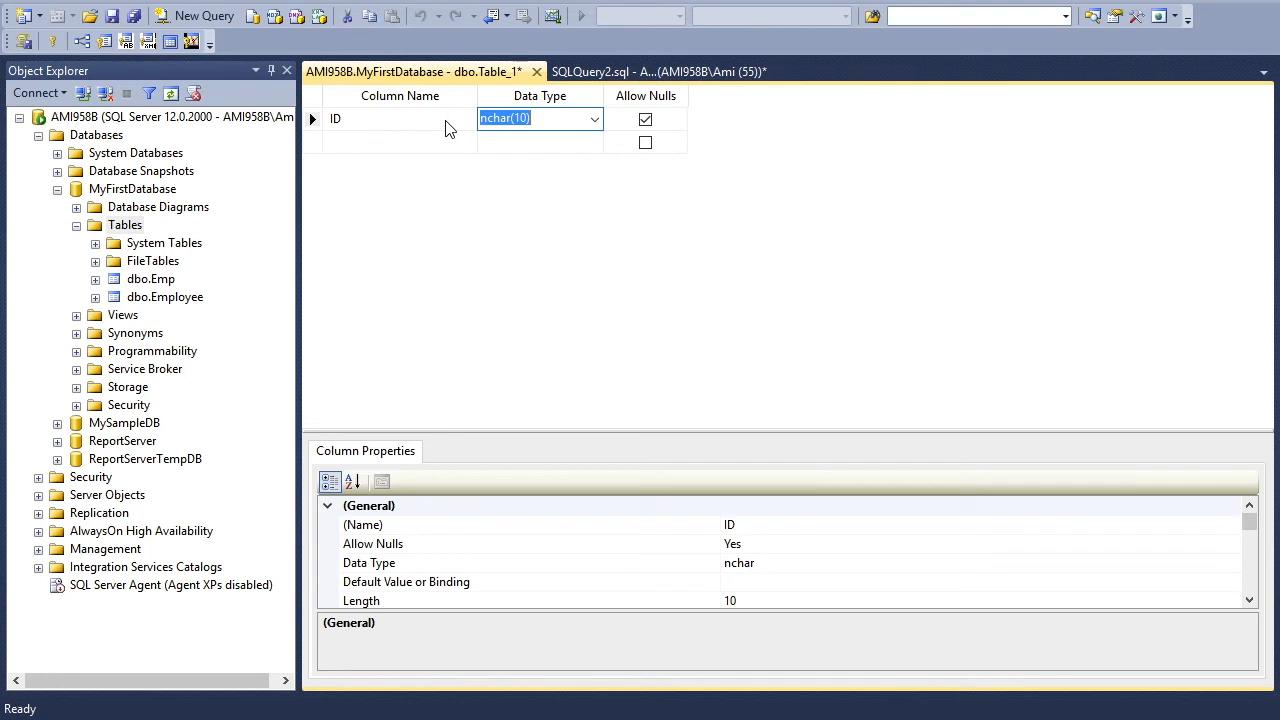
{"action": "type", "text": "int"}
{"action": "key", "text": "Return"}
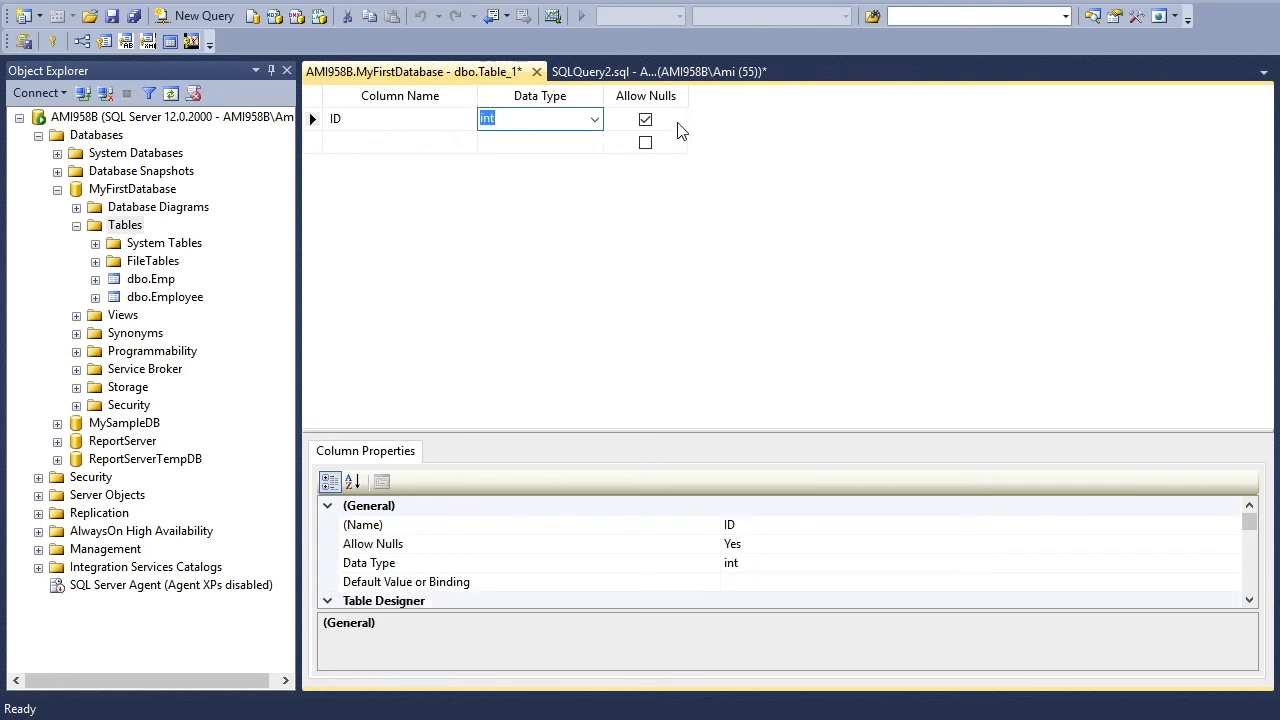
- Keep int from the data type list for ID and start a second column row
{"action": "left_click", "coordinate": [594, 119]}
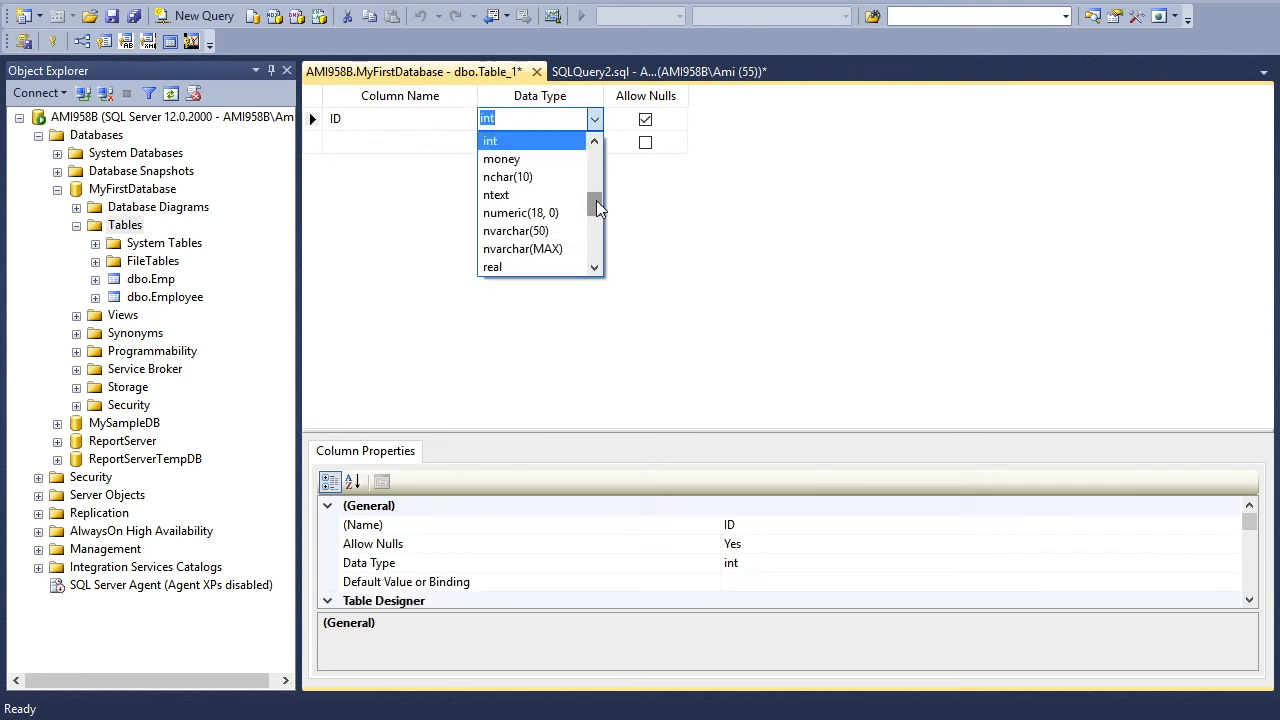
{"action": "scroll", "coordinate": [596, 200], "scroll_direction": "down", "scroll_amount": 2}
{"action": "scroll", "coordinate": [596, 200], "scroll_direction": "down", "scroll_amount": 1}
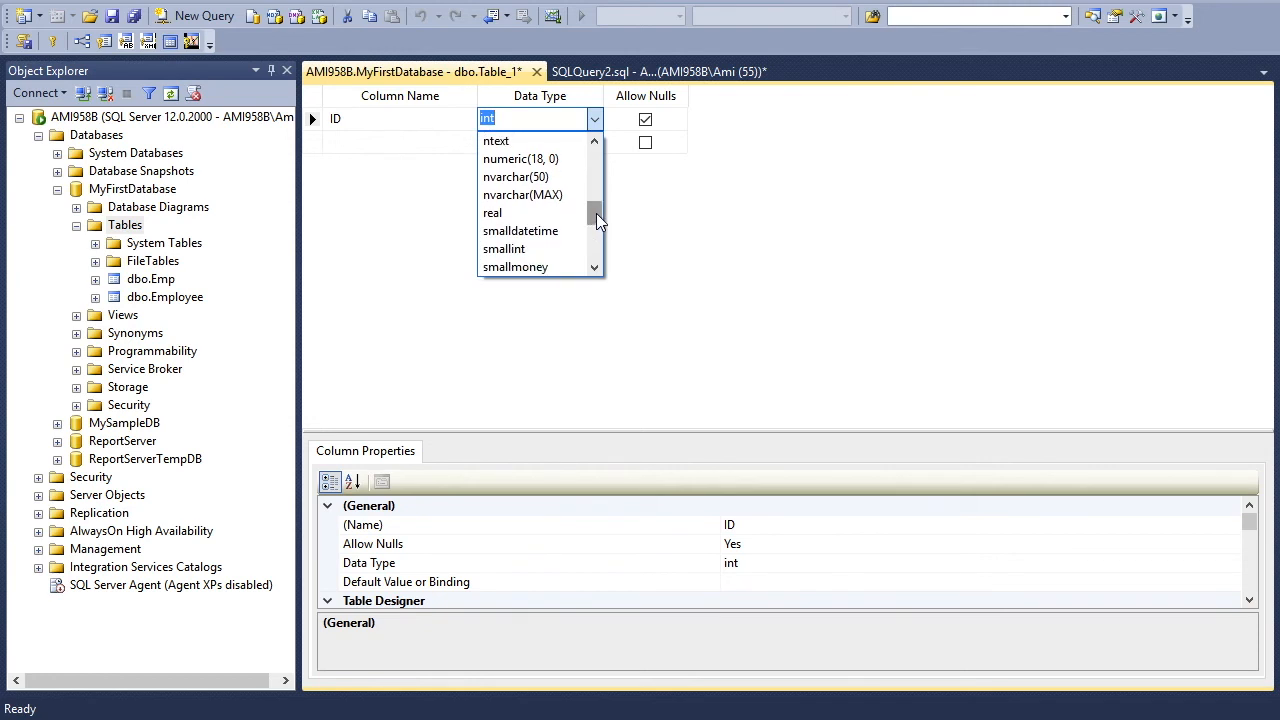
{"action": "left_click_drag", "start_coordinate": [596, 213], "coordinate": [594, 150]}
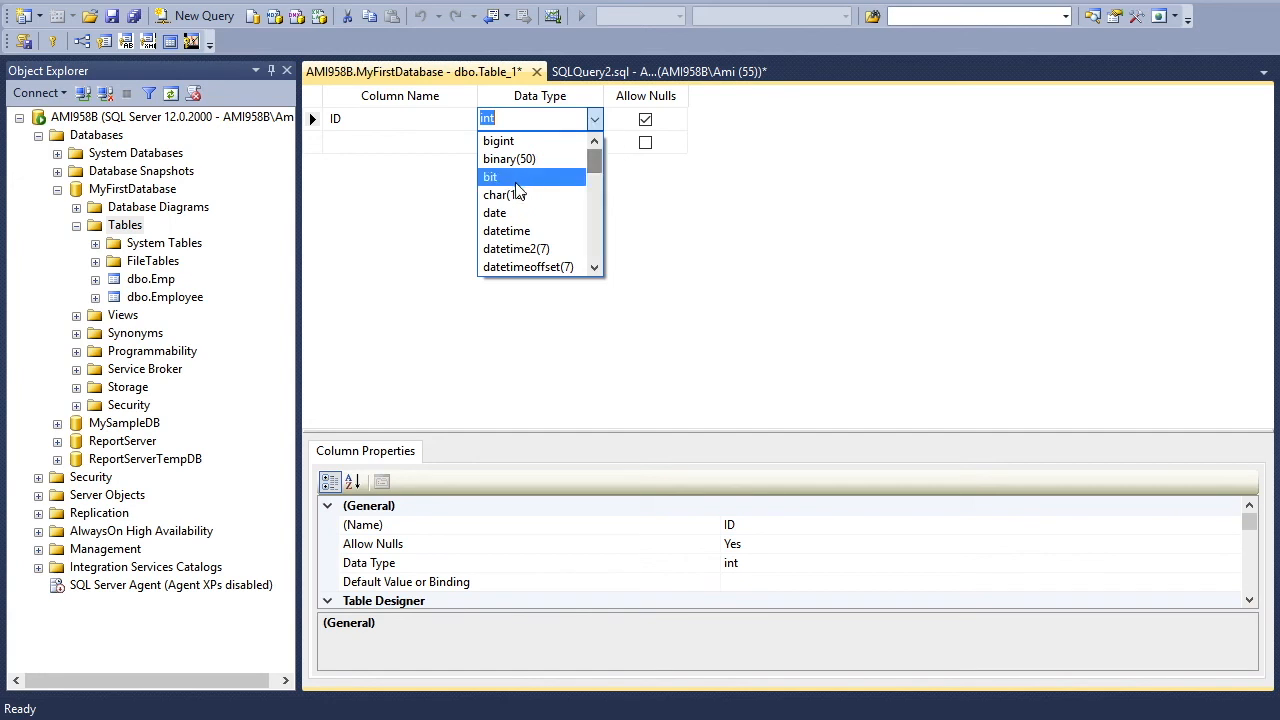
{"action": "left_click_drag", "start_coordinate": [594, 161], "coordinate": [595, 193]}
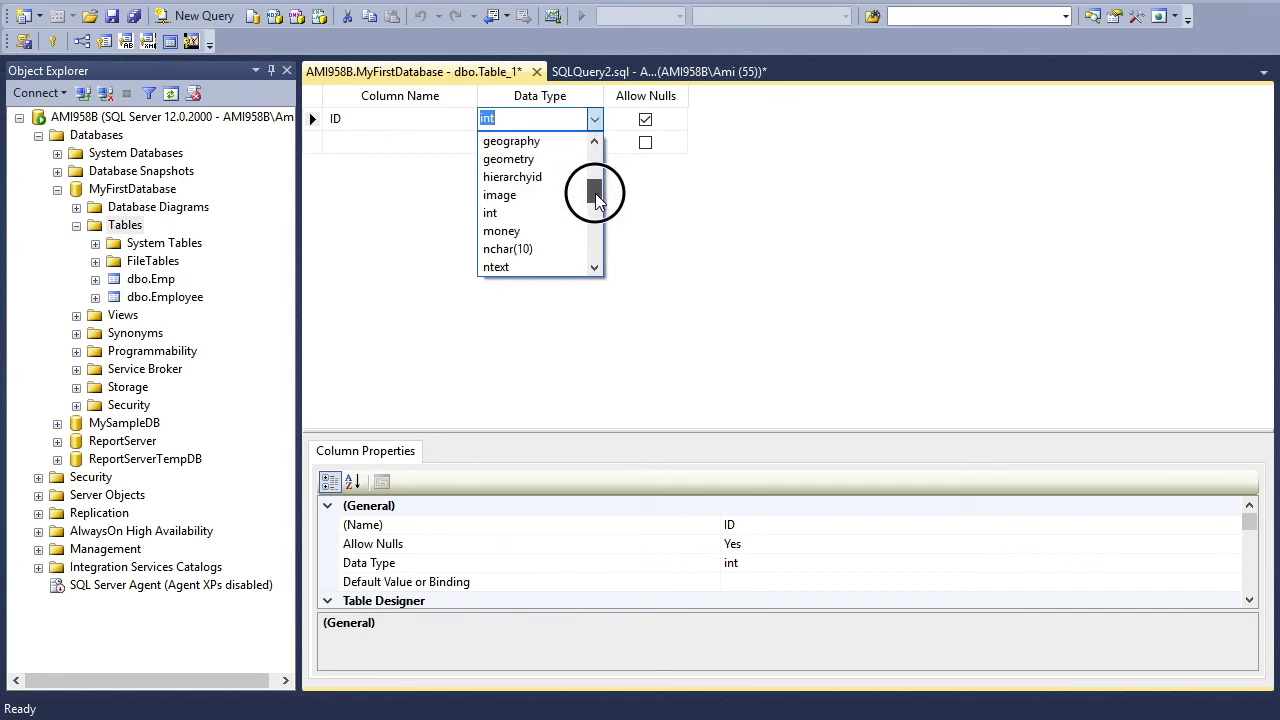
{"action": "left_click", "coordinate": [537, 216]}
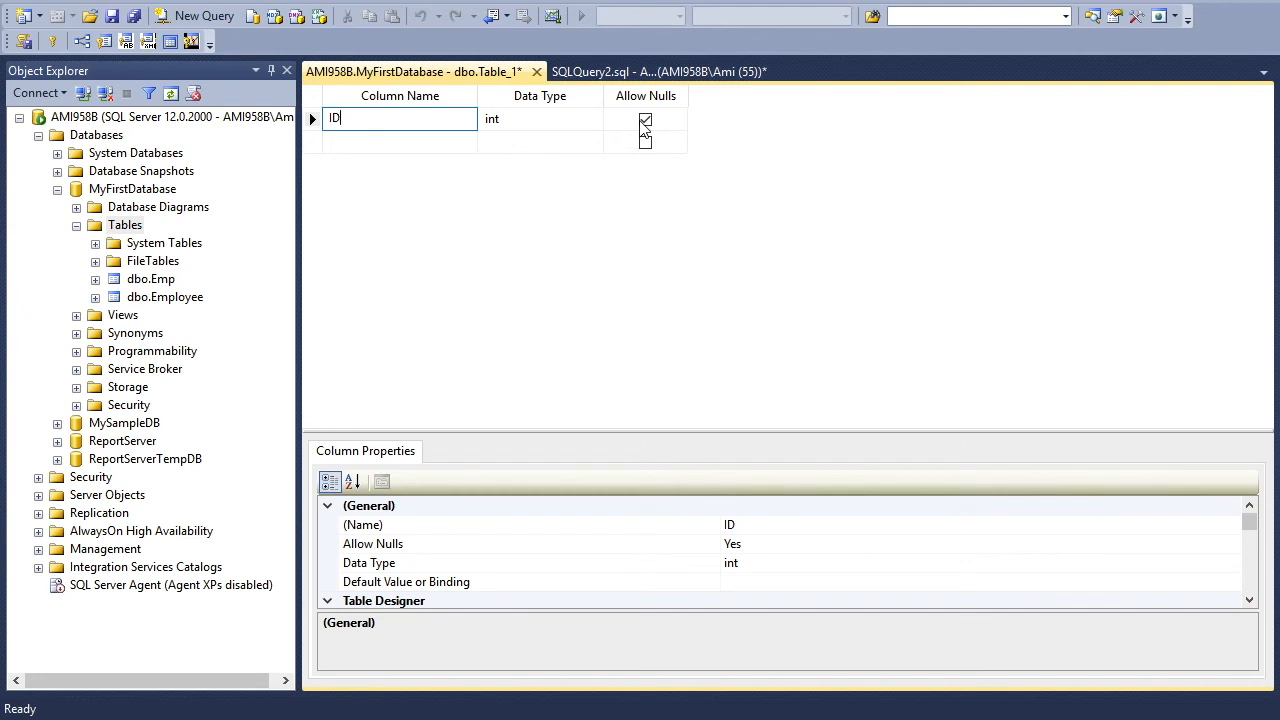
{"action": "left_click", "coordinate": [439, 146]}
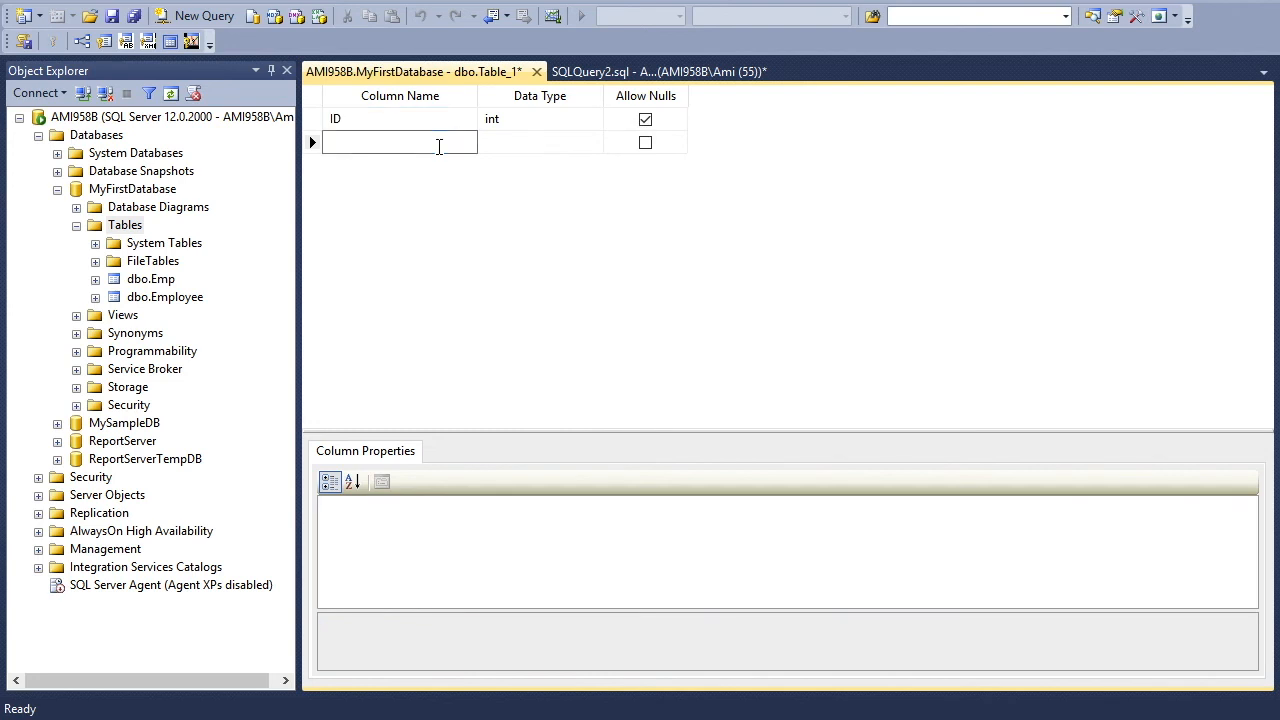
{"action": "type", "text": "Name"}
- Add a Name column and set its type to nvarchar(20)
{"action": "key", "text": "Tab"}
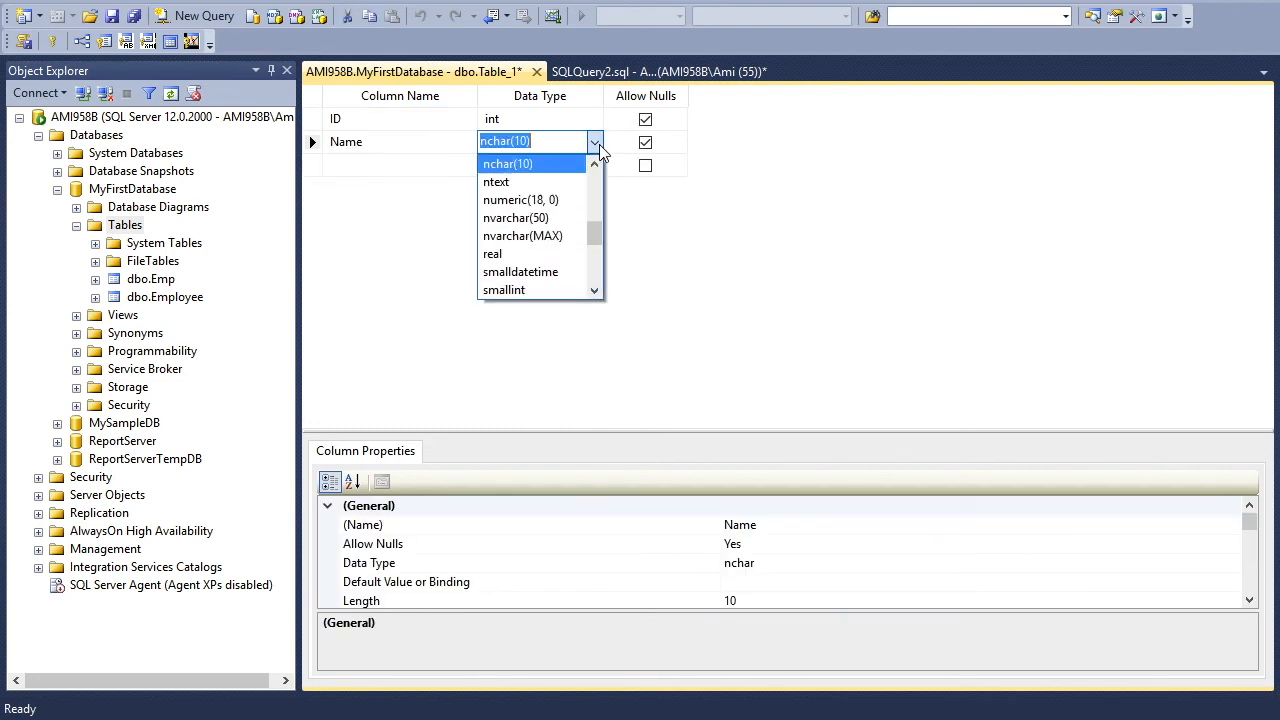
{"action": "left_click", "coordinate": [540, 217]}
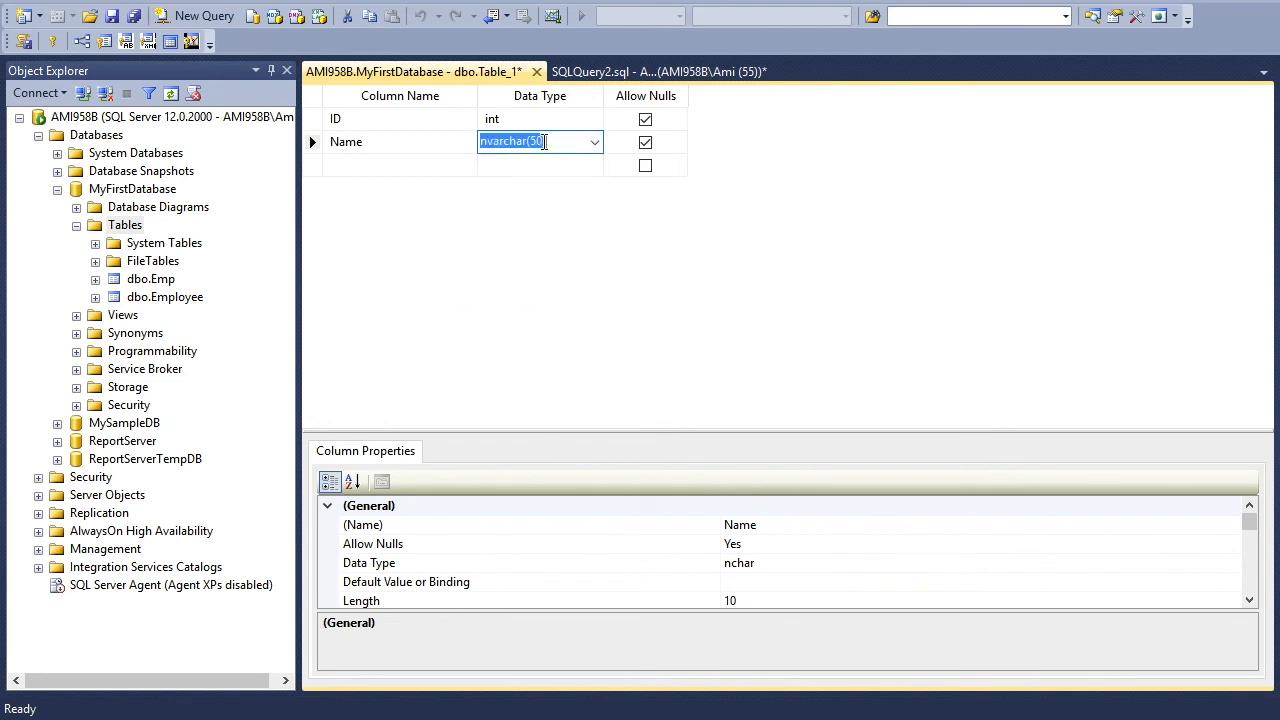
{"action": "left_click", "coordinate": [545, 141]}
{"action": "key", "text": "BackSpace"}
{"action": "type", "text": "2"}
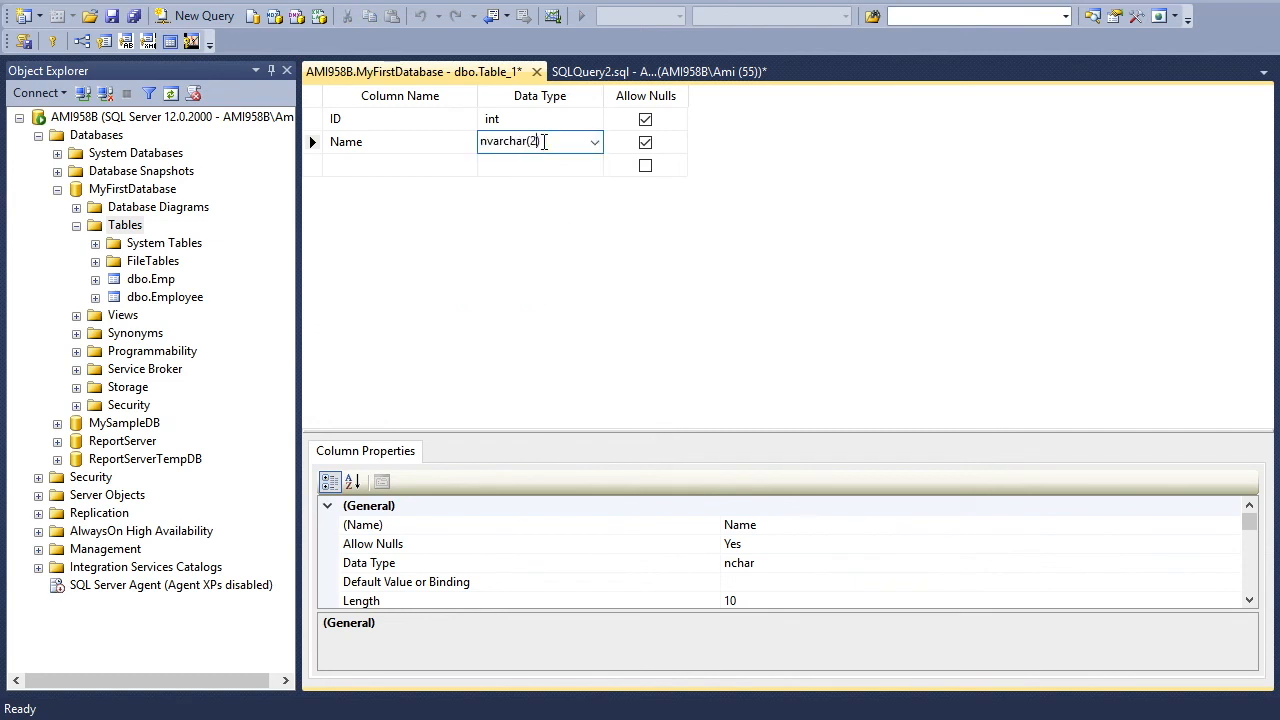
{"action": "type", "text": "0"}
{"action": "left_click", "coordinate": [378, 163]}
{"action": "type", "text": "Department"}
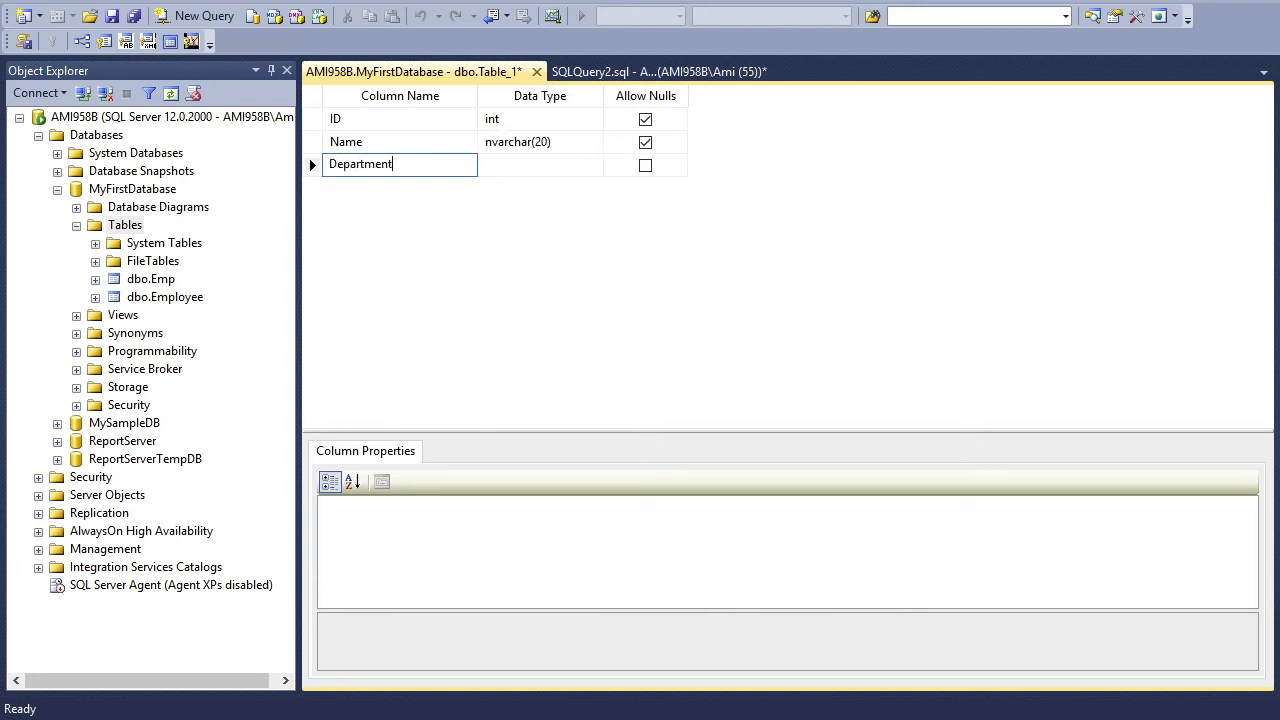
- Add a Department column of varchar(10) and save the table design
{"action": "key", "text": "Tab"}
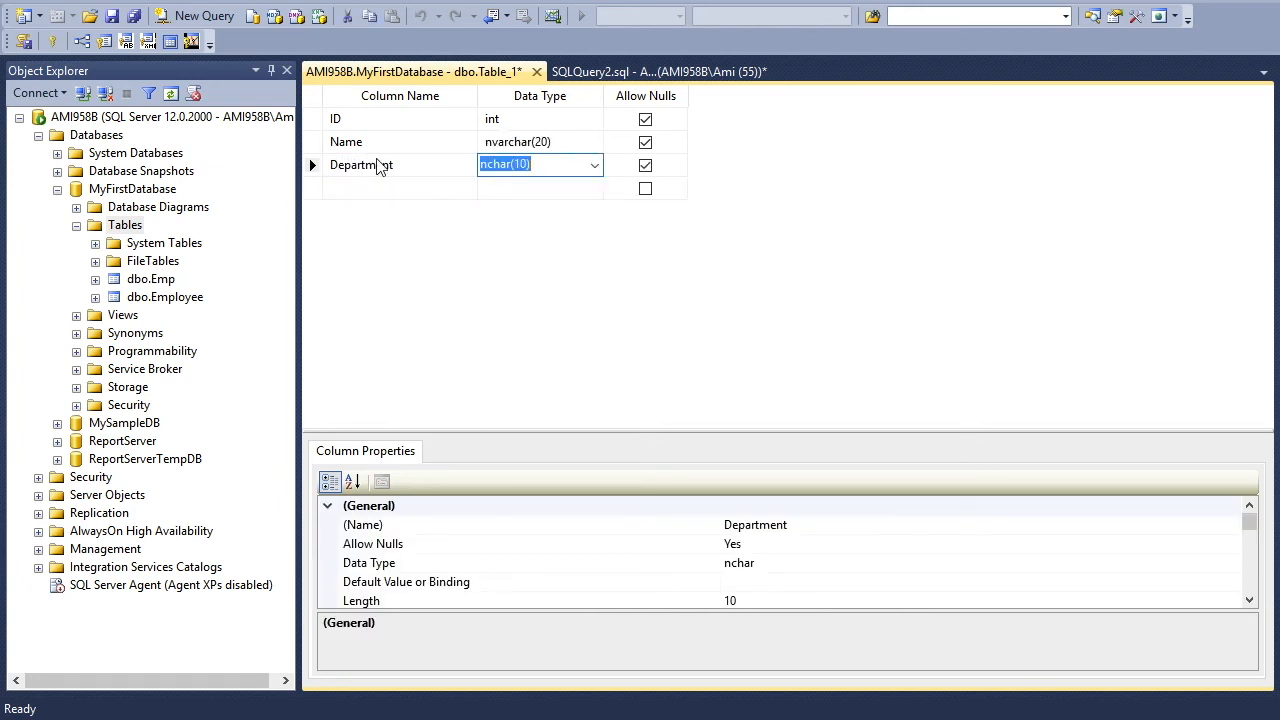
{"action": "type", "text": "varc"}
{"action": "type", "text": "har("}
{"action": "type", "text": "10"}
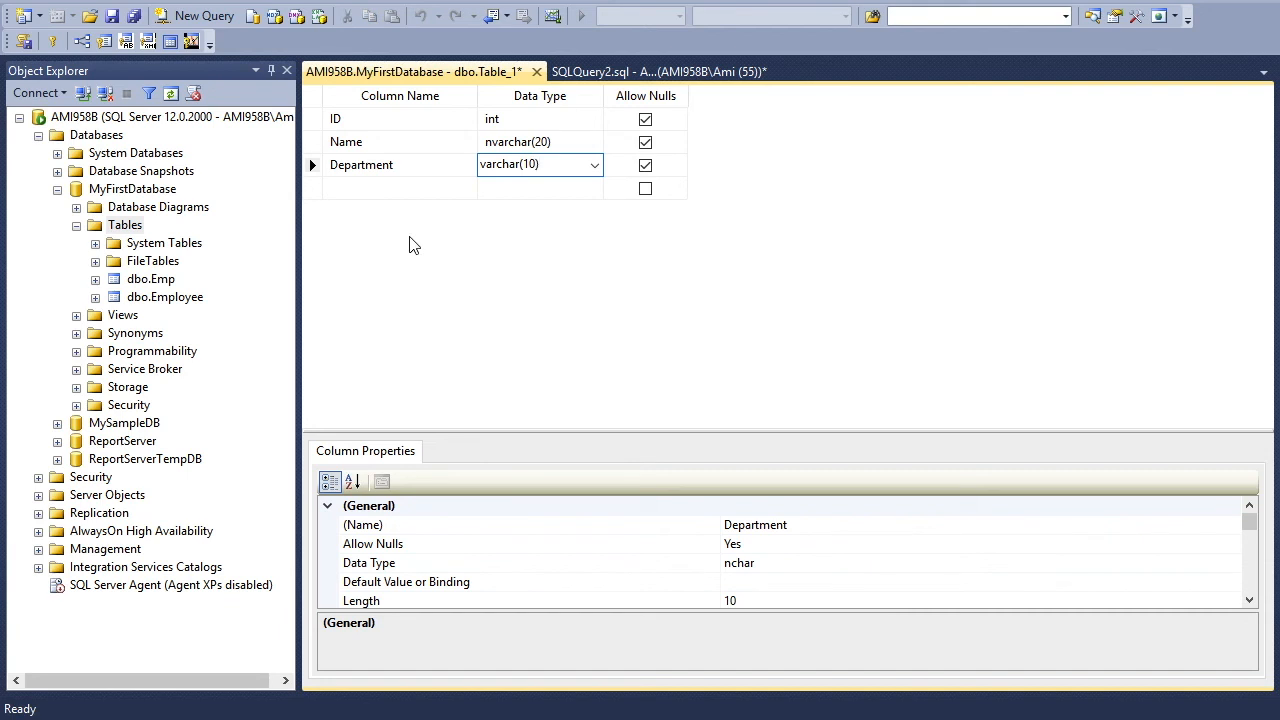
{"action": "key", "text": "Return"}
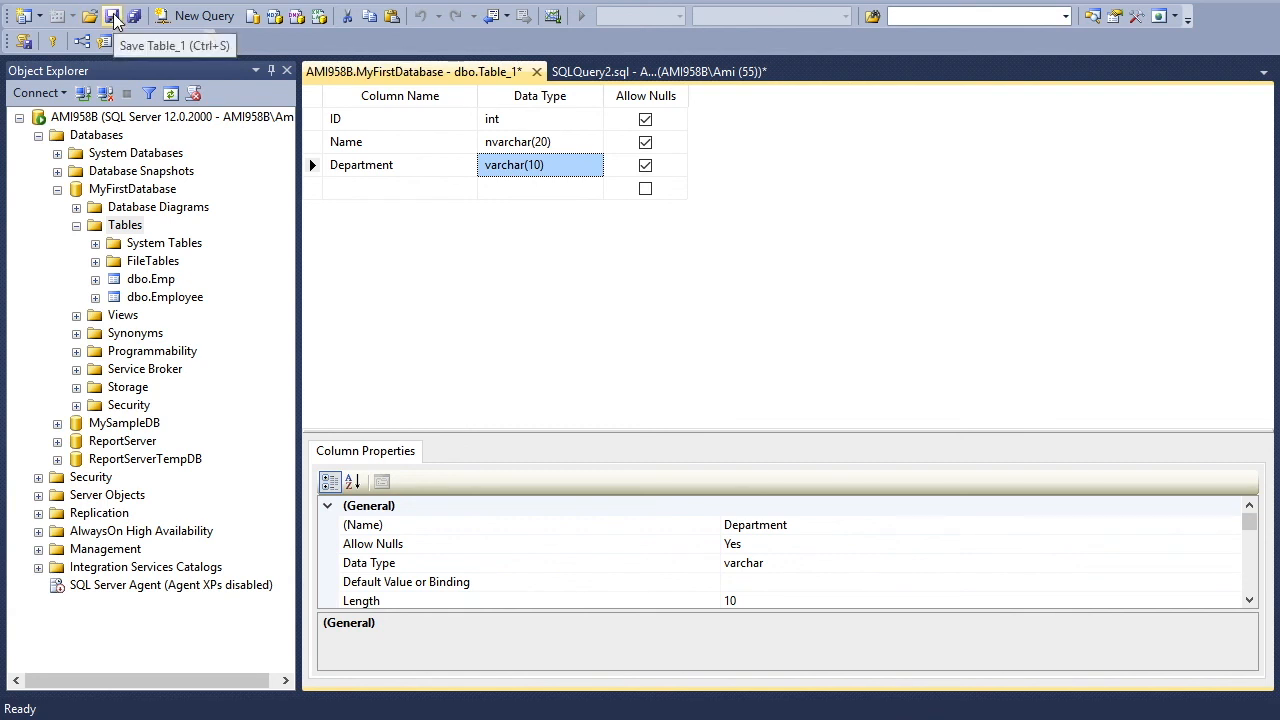
{"action": "left_click", "coordinate": [112, 16]}
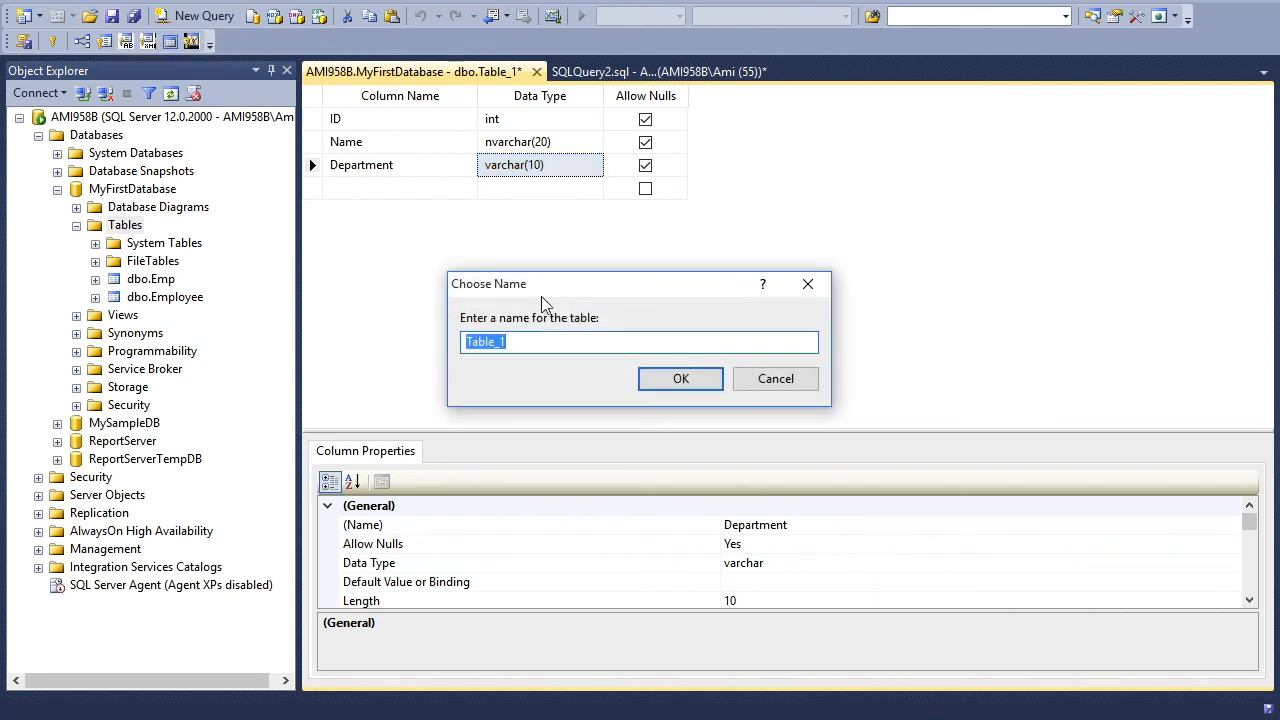
- Confirm the table name Student2 in the Choose Name dialog to save the table
{"action": "left_click_drag", "start_coordinate": [541, 297], "coordinate": [499, 240]}
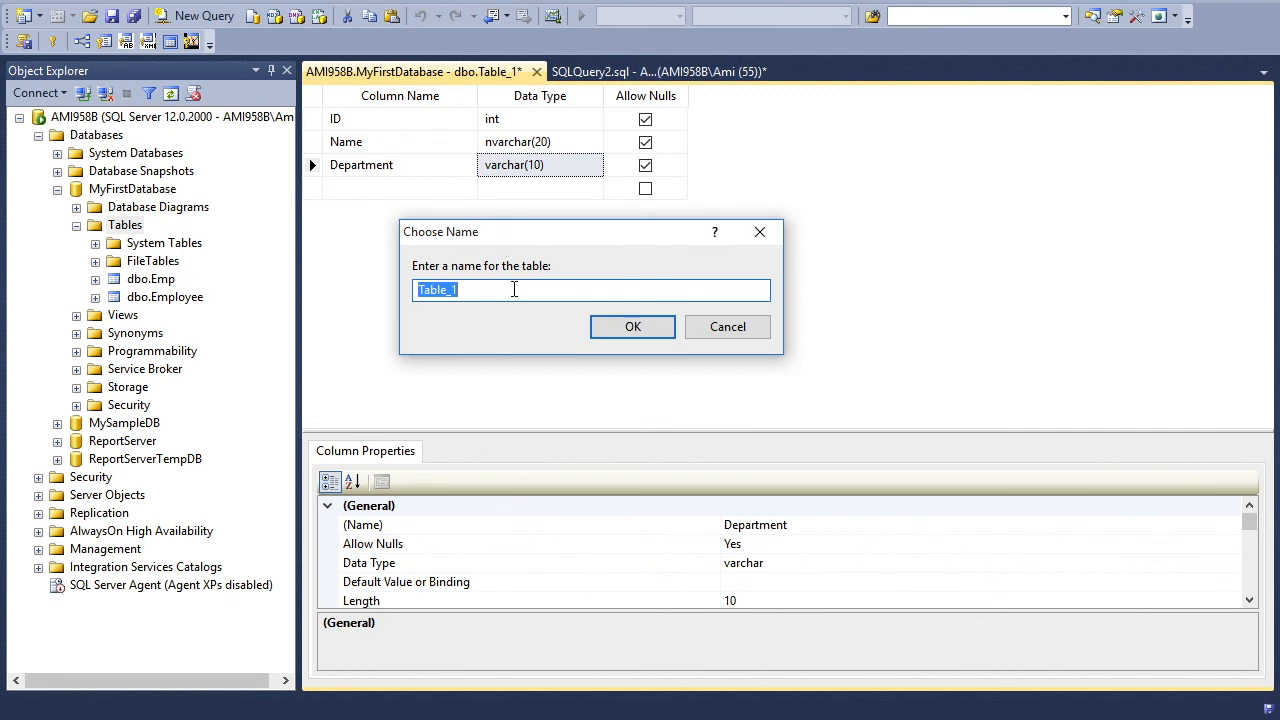
{"action": "type", "text": "Studen"}
{"action": "type", "text": "ts"}
{"action": "left_click", "coordinate": [625, 328]}
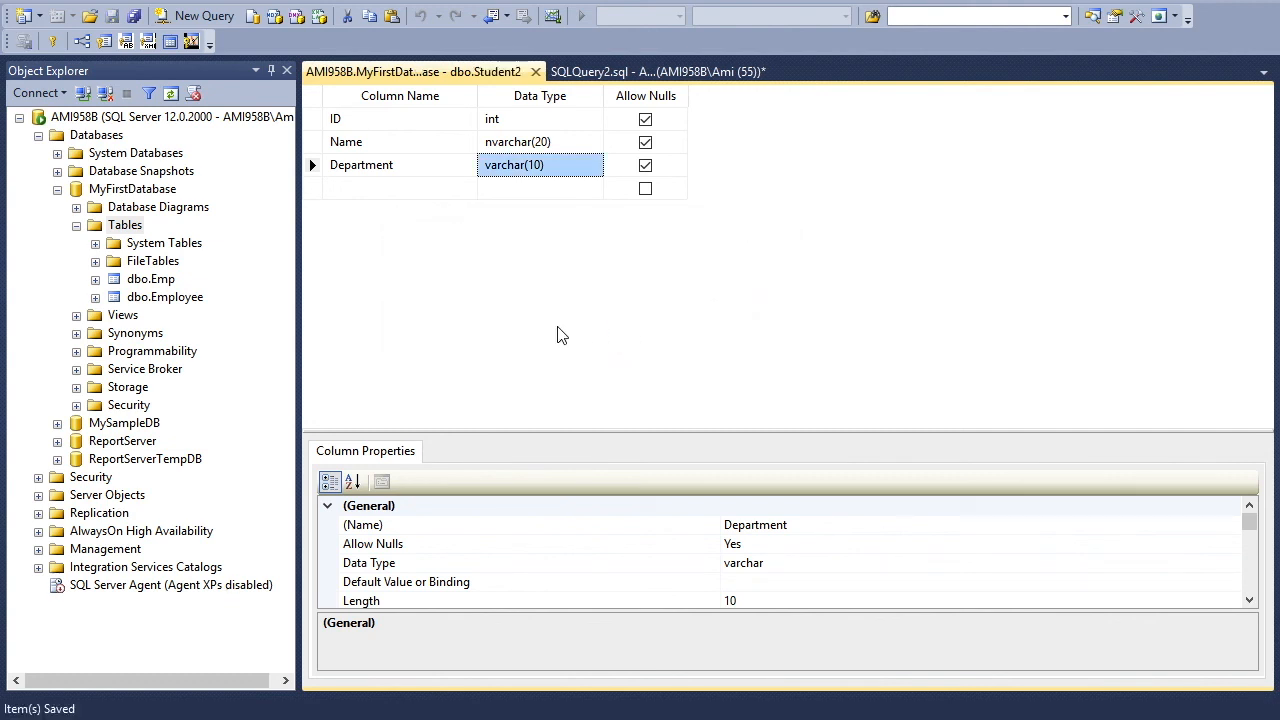
- Close the dbo.Student2 designer and select MyFirstDatabase in Object Explorer
{"action": "left_click", "coordinate": [535, 72]}
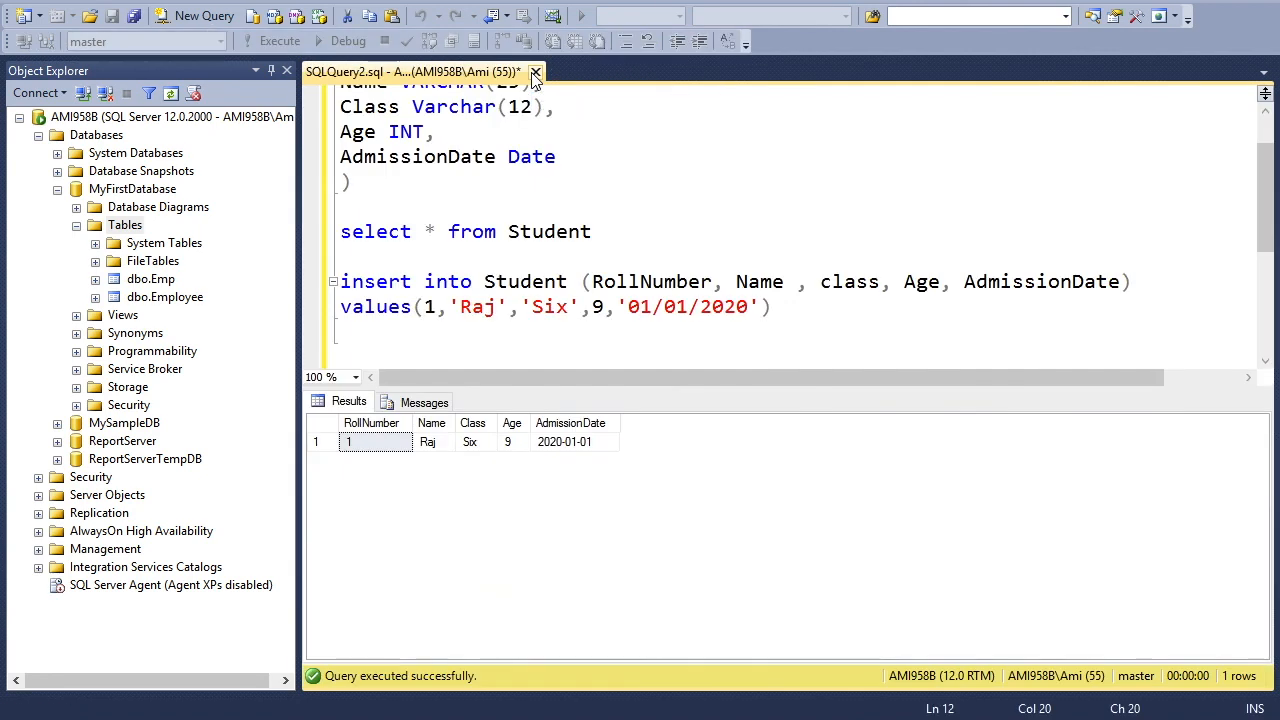
{"action": "key", "text": "Return"}
{"action": "key", "text": "Return"}
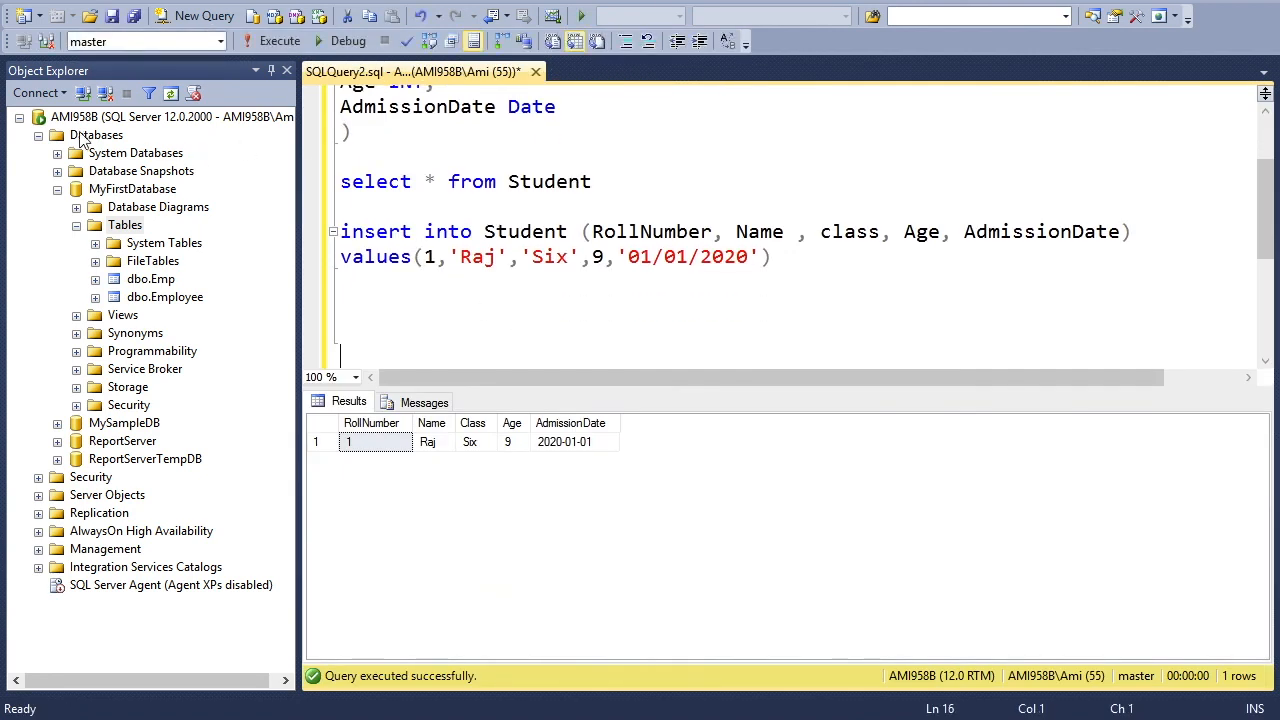
{"action": "left_click", "coordinate": [87, 190]}
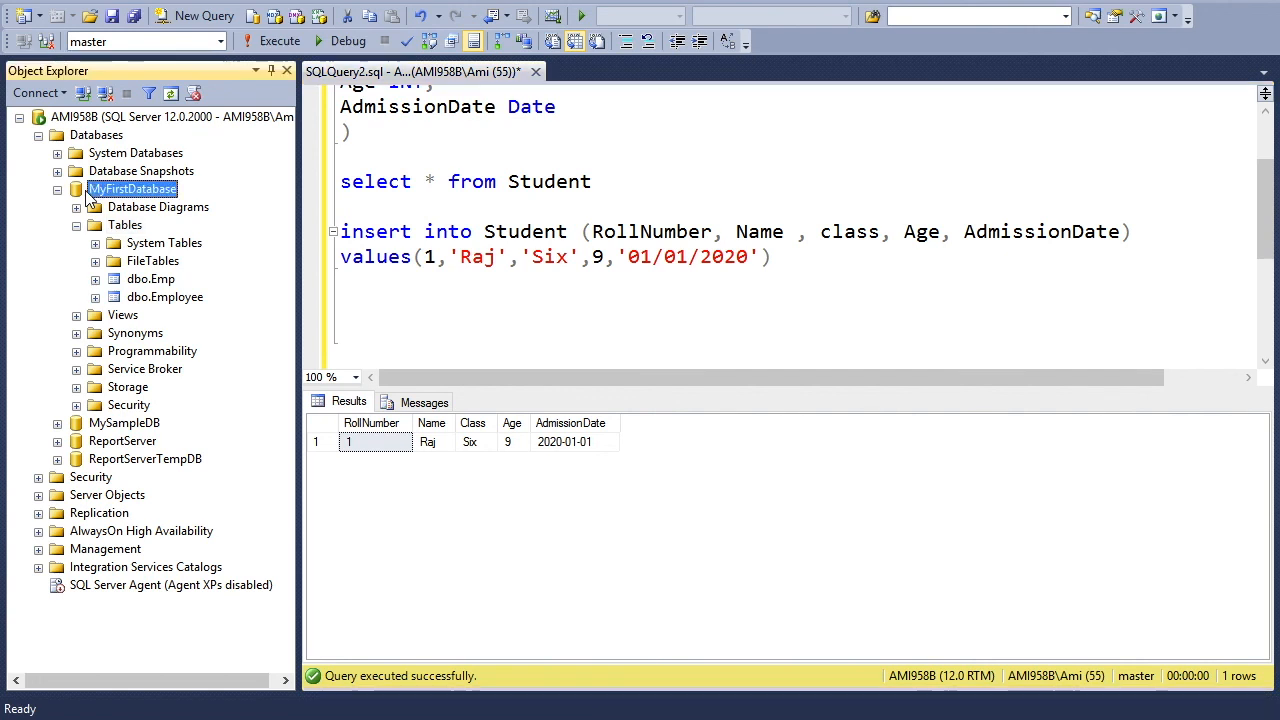
- Start a New Query connected to MyFirstDatabase from its context menu
{"action": "right_click", "coordinate": [87, 192]}
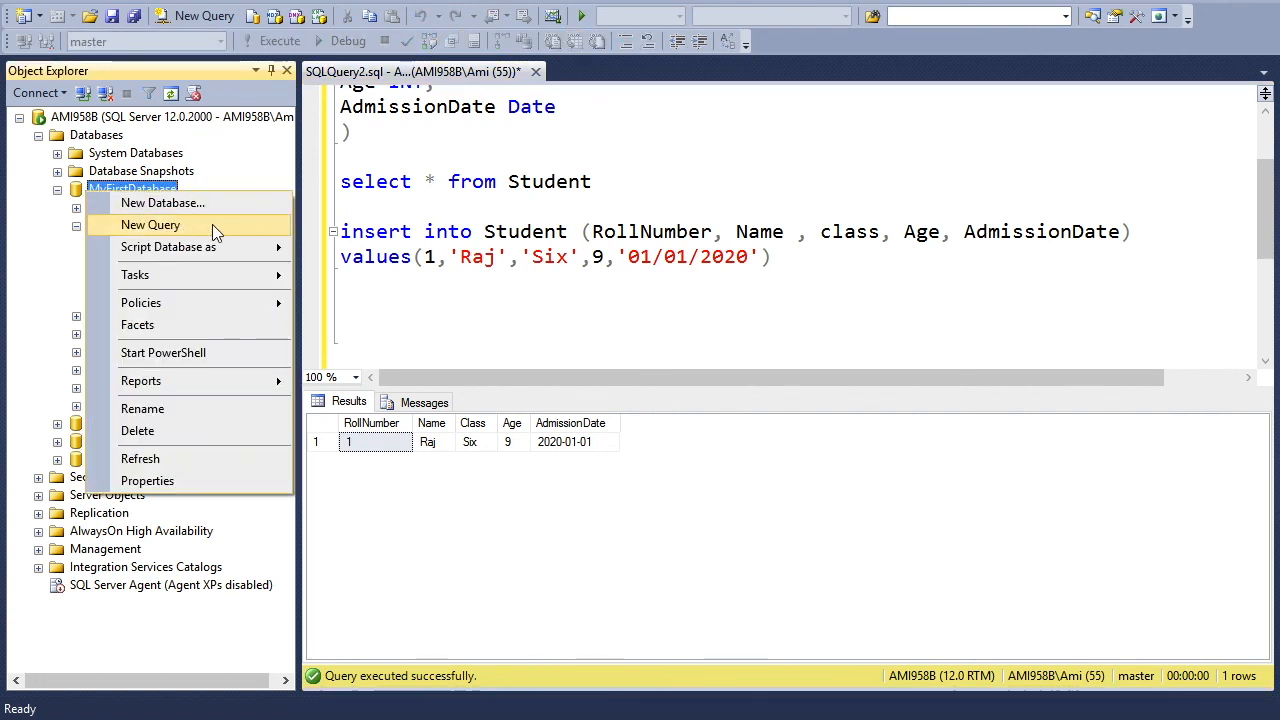
{"action": "left_click", "coordinate": [78, 193]}
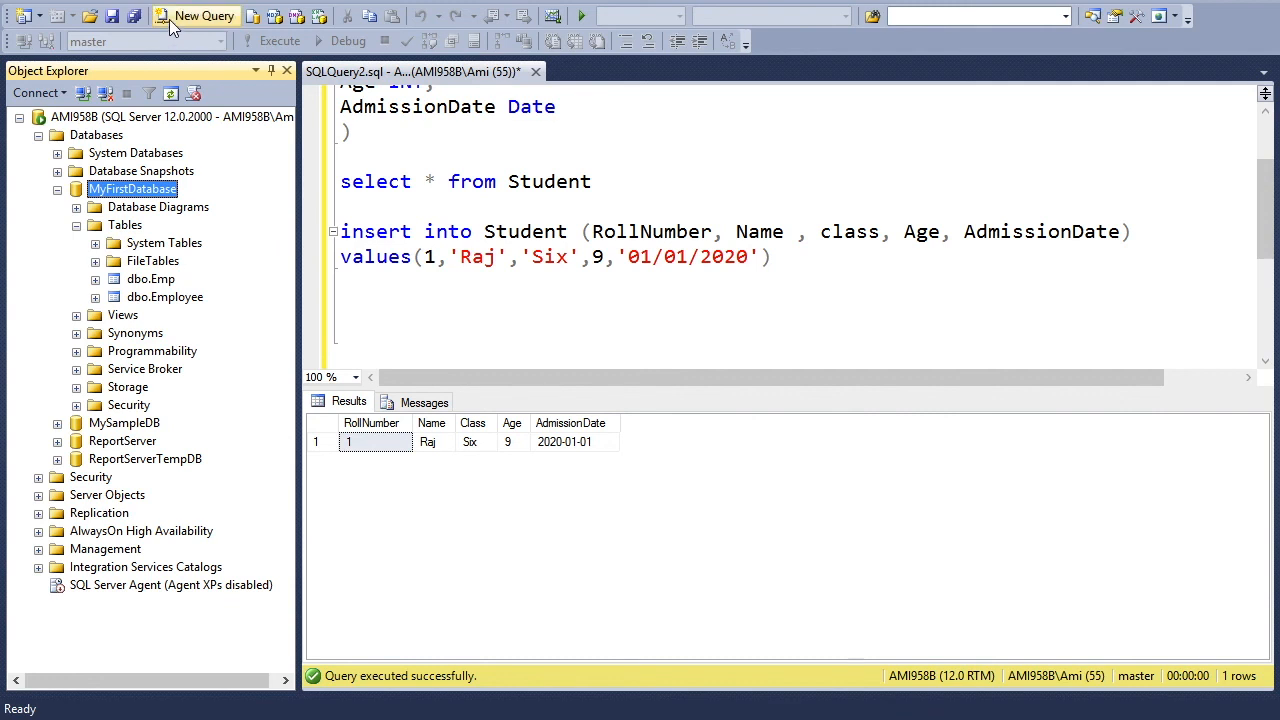
{"action": "right_click", "coordinate": [90, 193]}
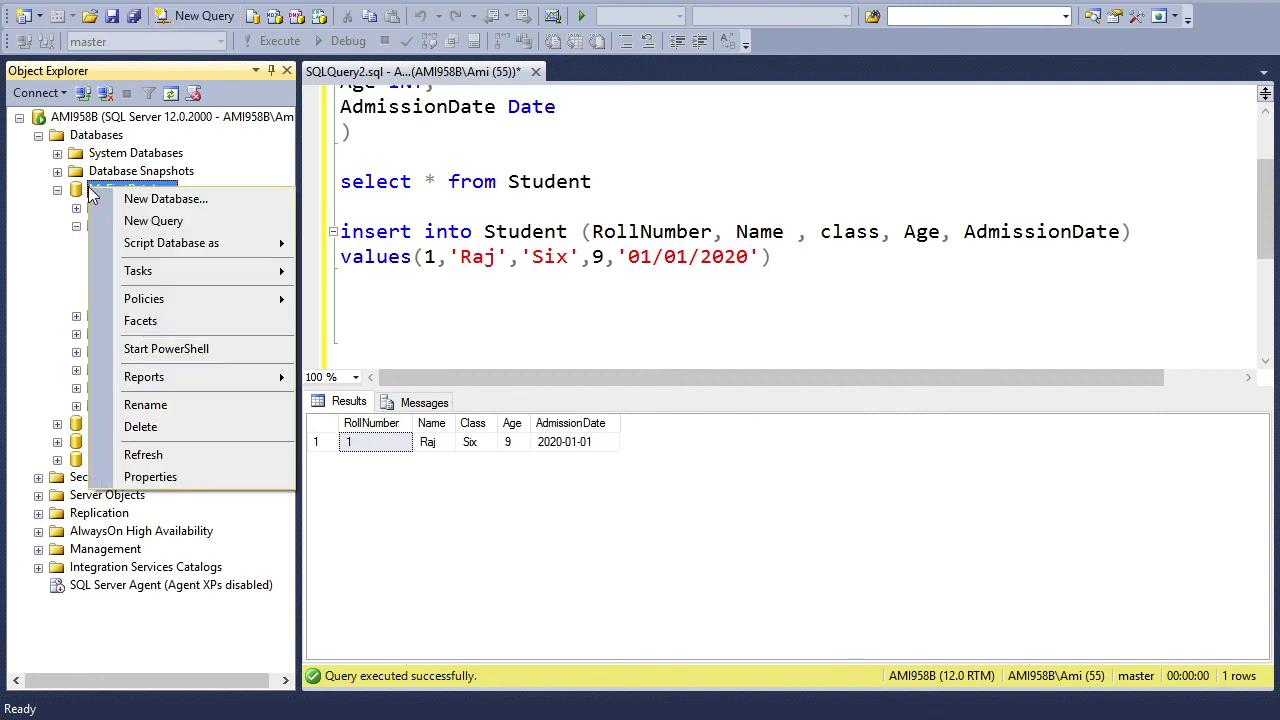
{"action": "left_click", "coordinate": [196, 222]}
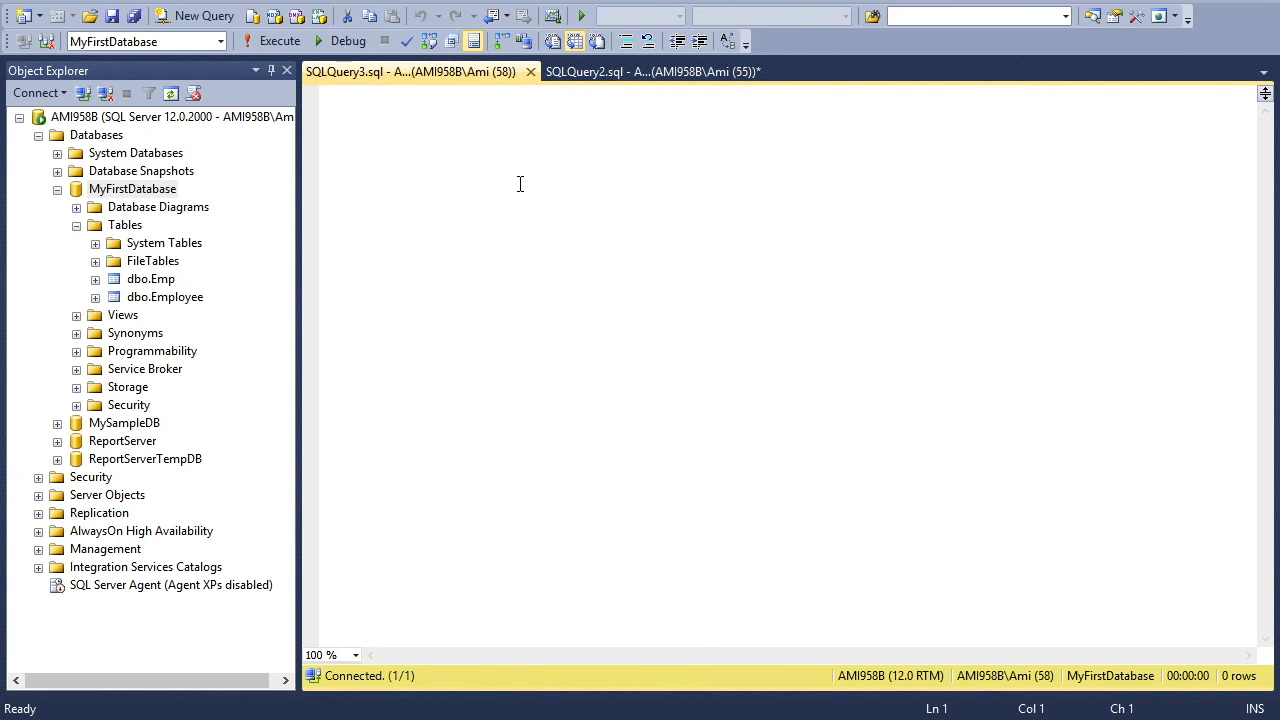
{"action": "type", "text": "select "}
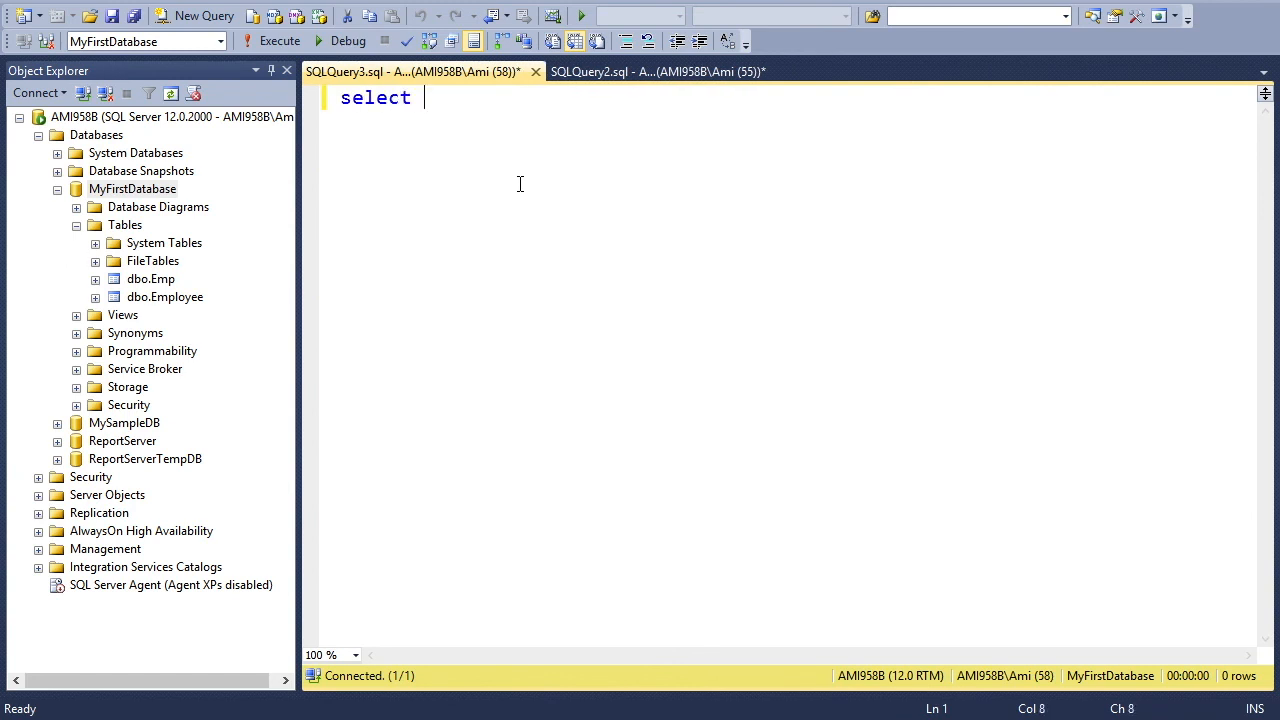
{"action": "type", "text": "* from "}
{"action": "type", "text": "Student2"}
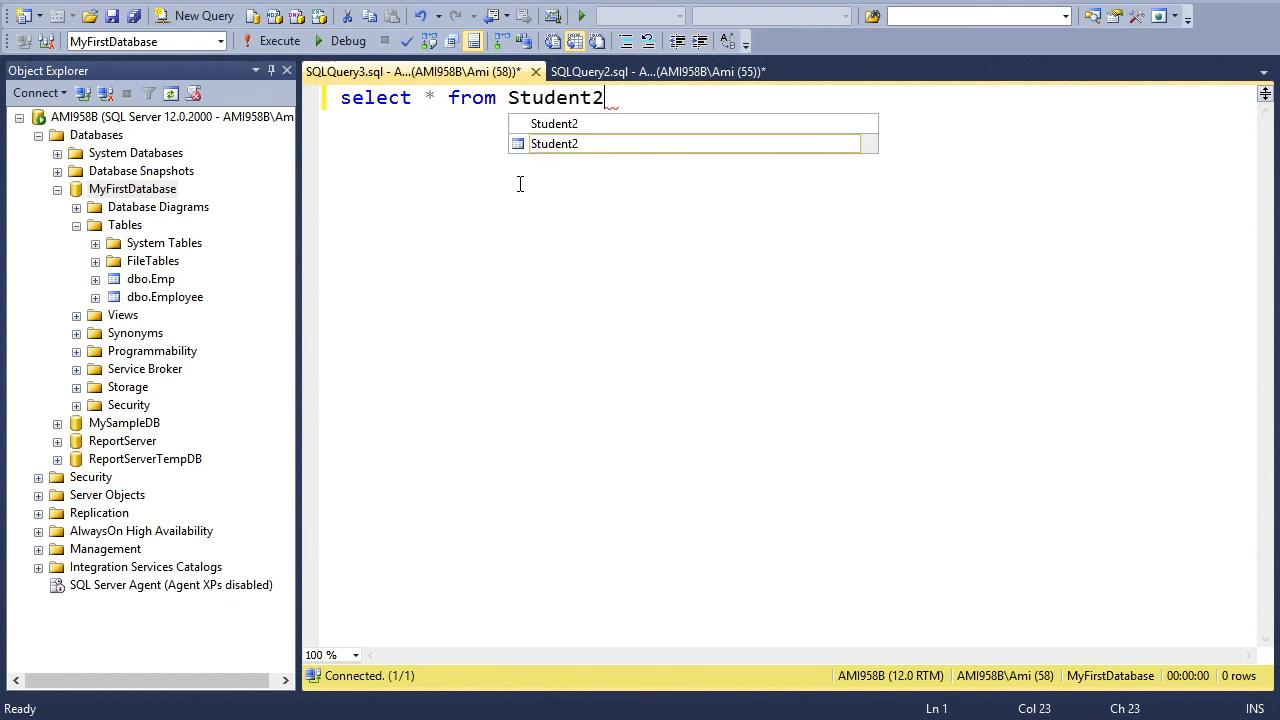
- Run select * from Student2, returning an empty result with ID, Name and Department columns
{"action": "key", "text": "Escape"}
{"action": "left_click", "coordinate": [274, 39]}
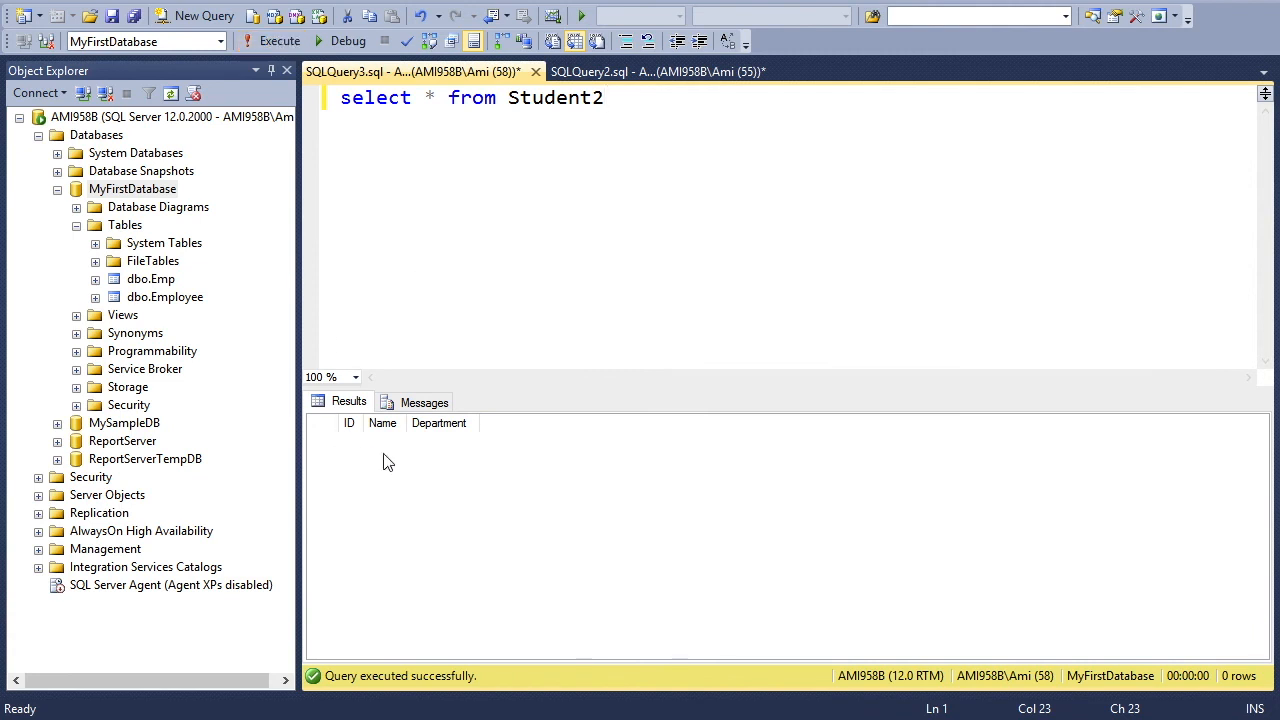
{"action": "left_click", "coordinate": [468, 244]}
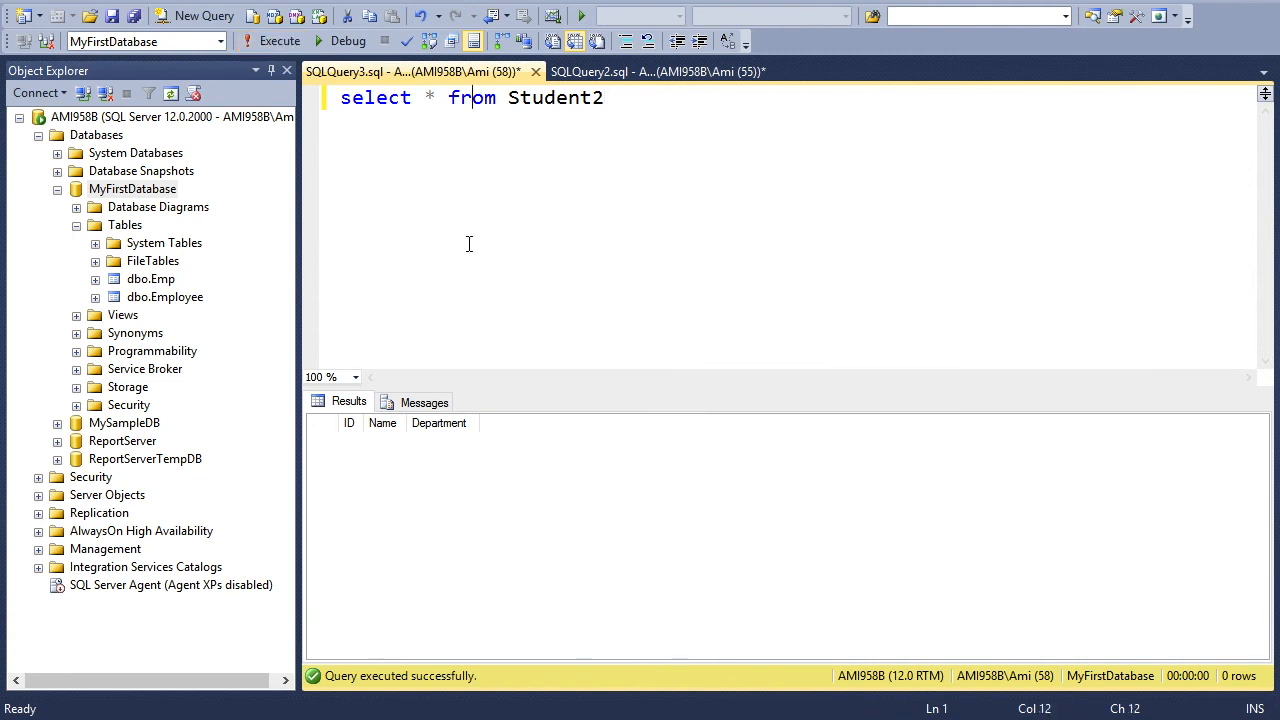